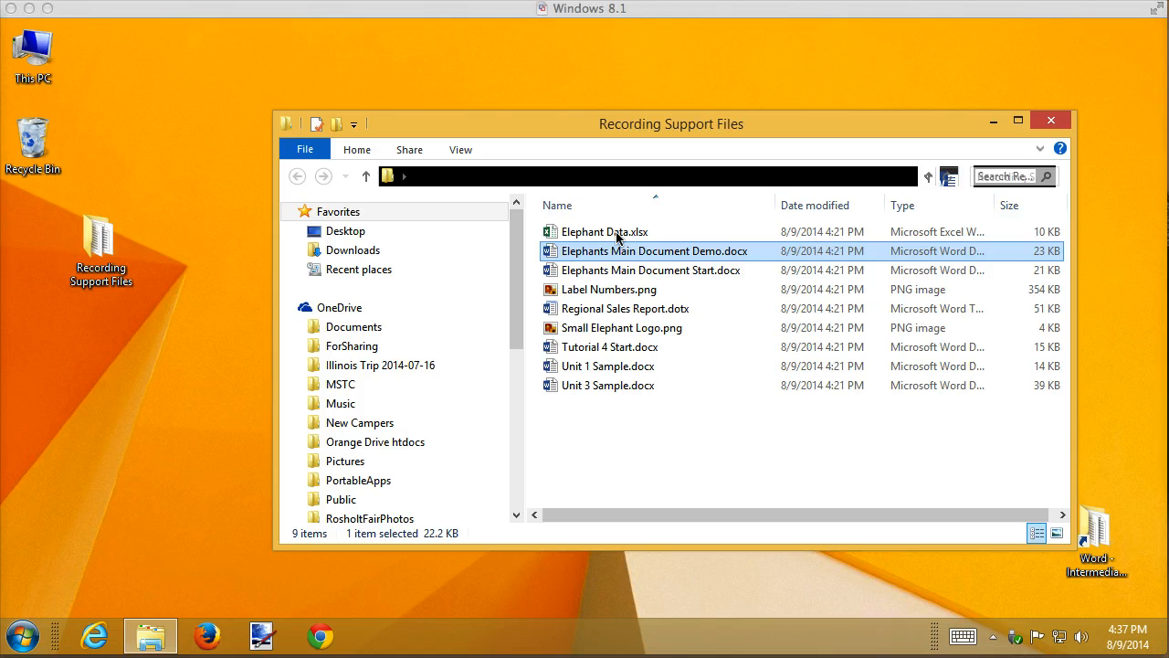
Step: Open Elephant Data.xlsx to examine its recipient columns and records, and close the workbook
left_click(618, 236)
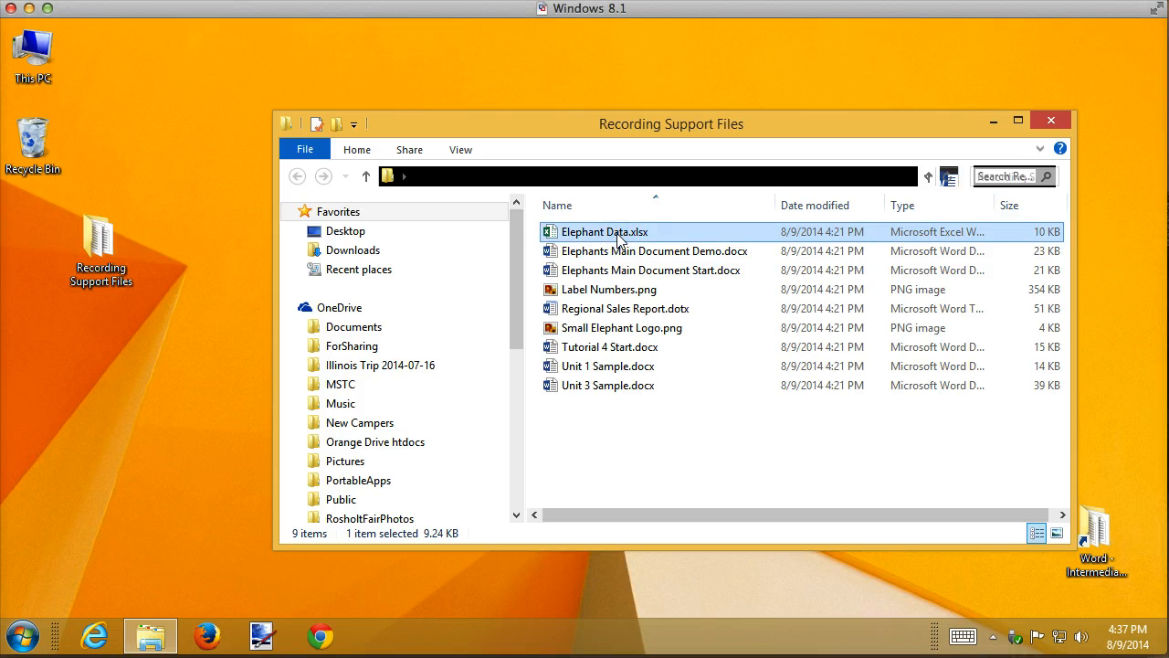
double_click(618, 235)
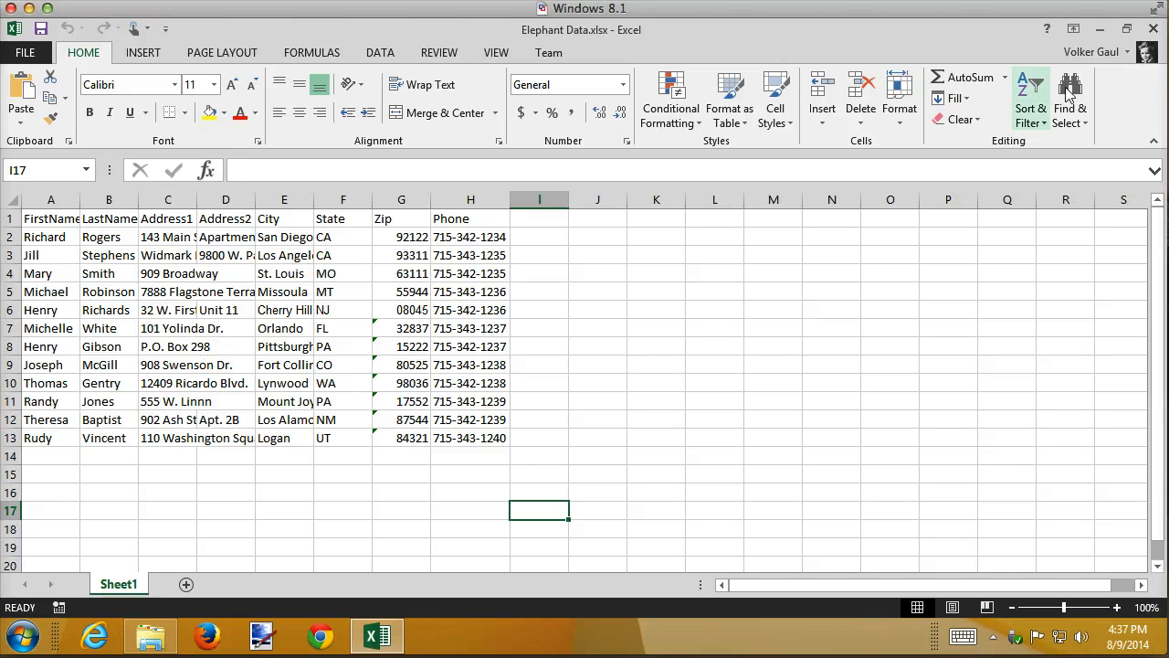
left_click(1152, 33)
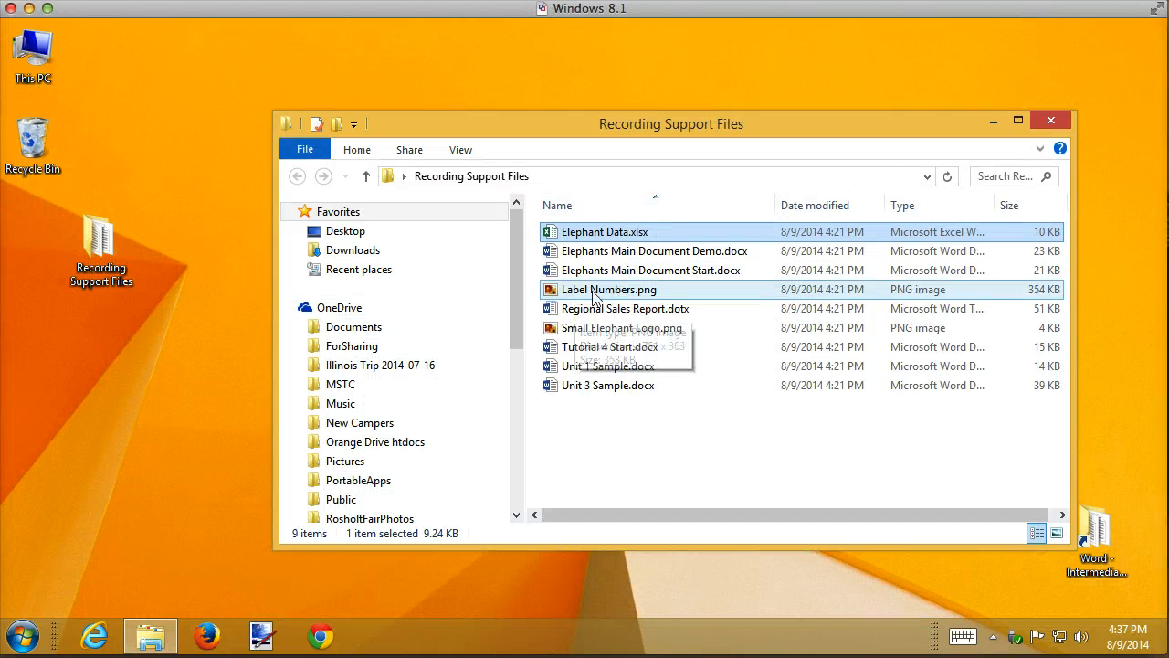
Step: Open Elephants Main Document Start.docx and save a copy as Elephants Main Document.docx in the Recording Support Files folder
left_click(690, 278)
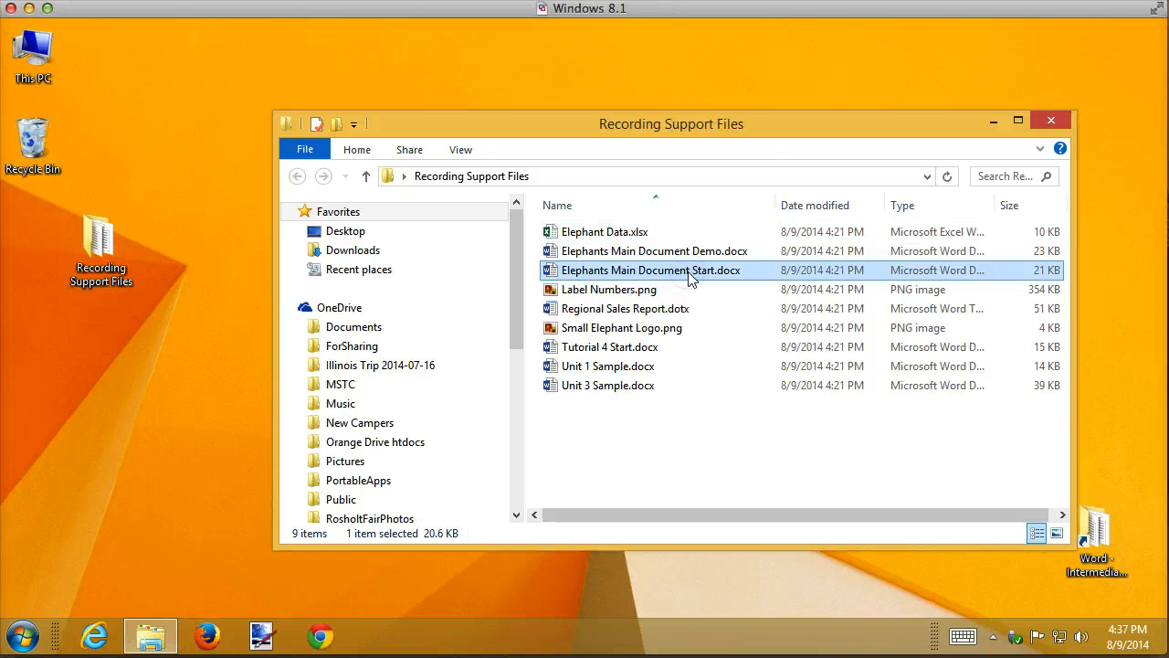
double_click(689, 278)
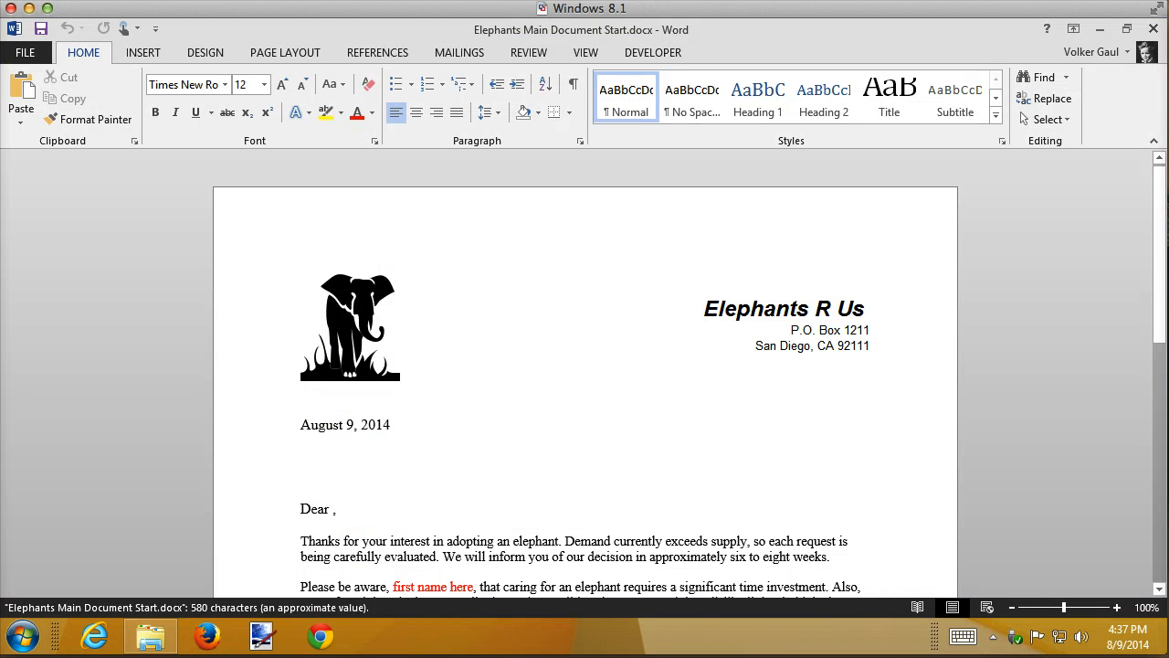
left_click(22, 52)
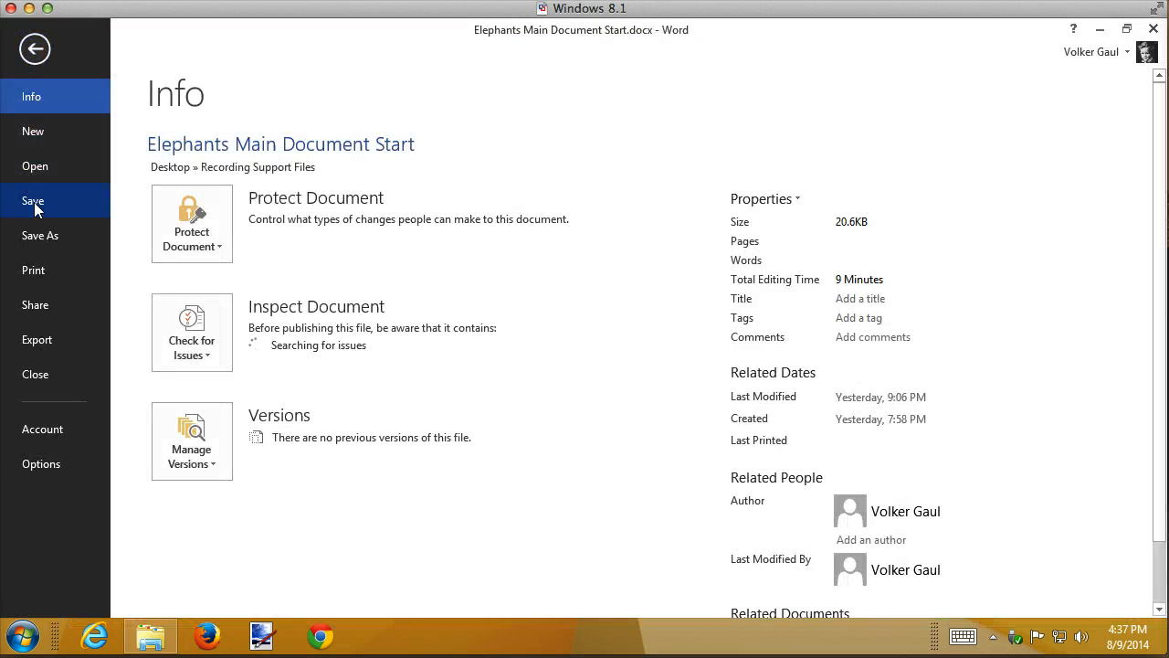
left_click(37, 233)
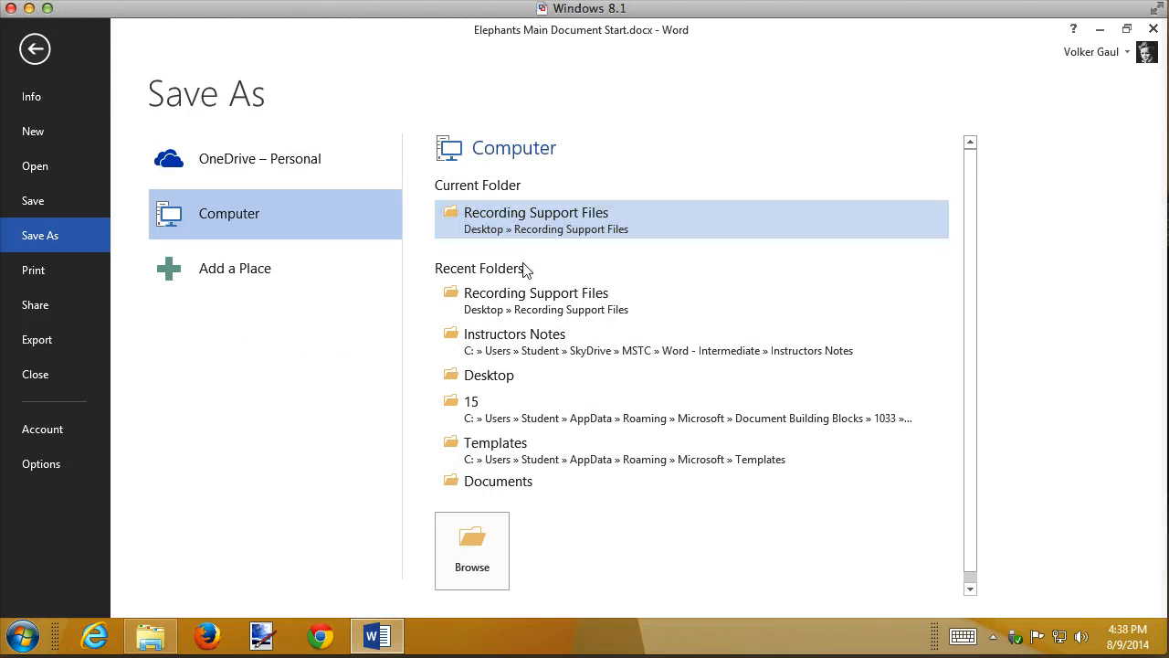
left_click(540, 240)
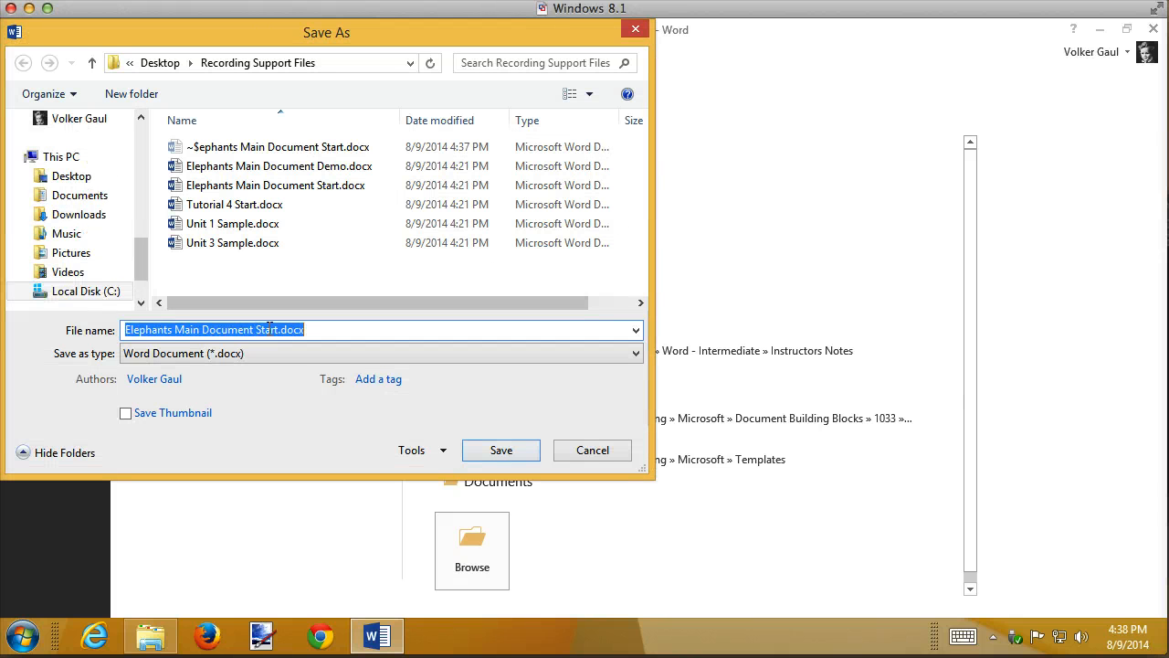
double_click(274, 329)
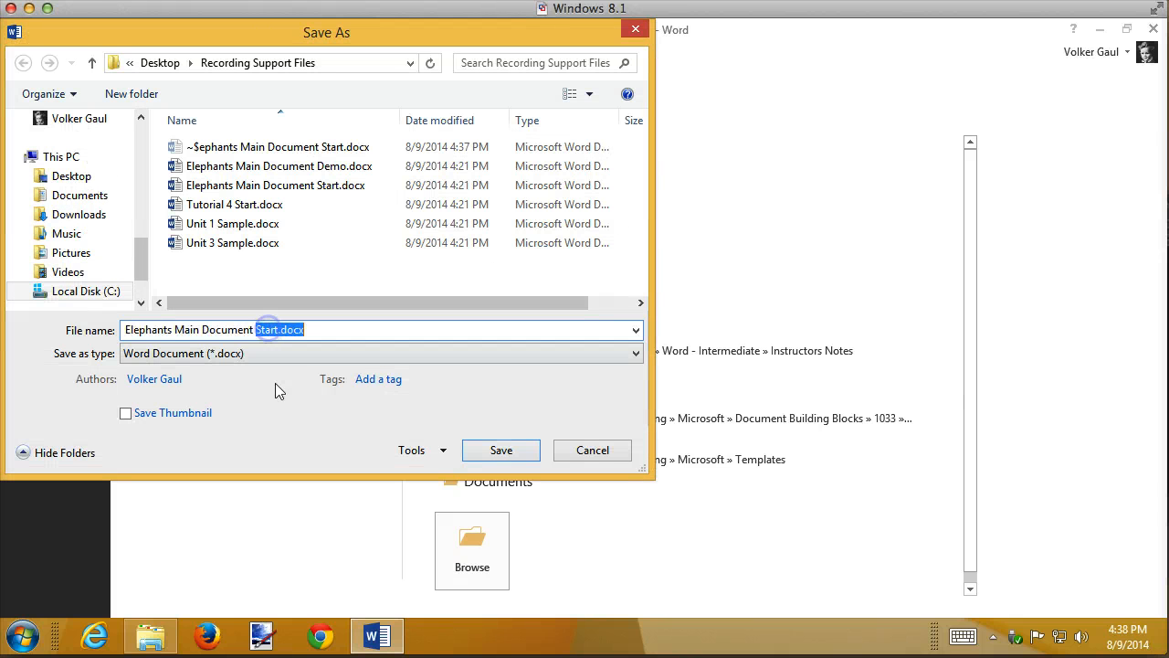
left_click(282, 331)
key("BackSpace")
key("BackSpace")
key("BackSpace")
key("BackSpace")
key("BackSpace")
key("BackSpace")
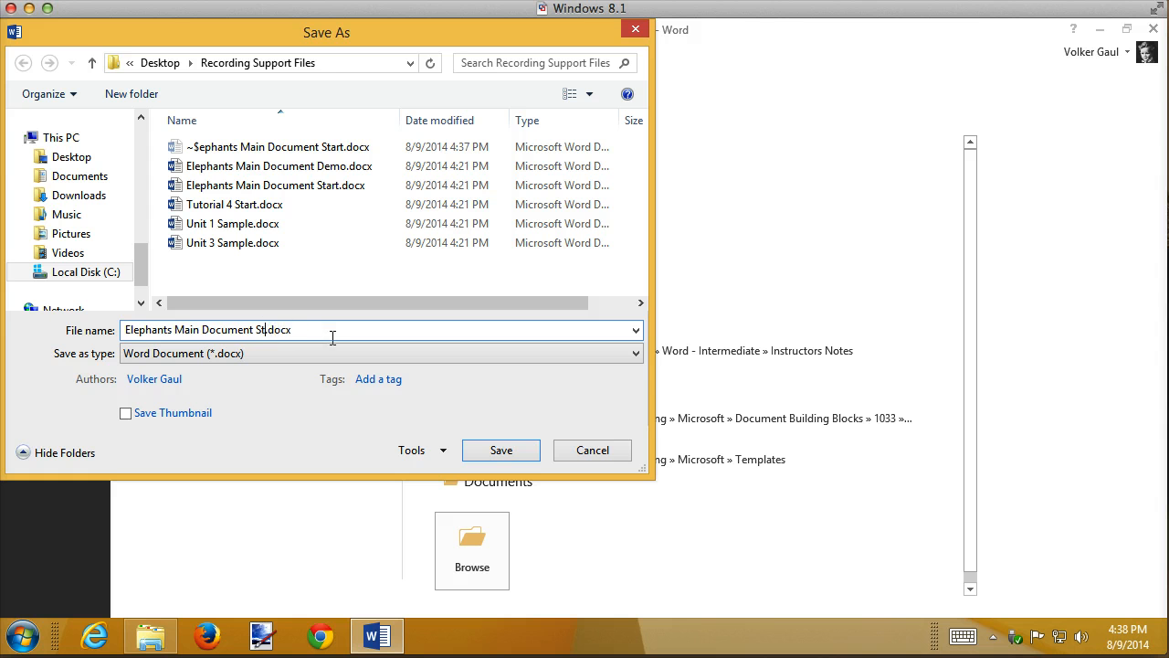
key("Return")
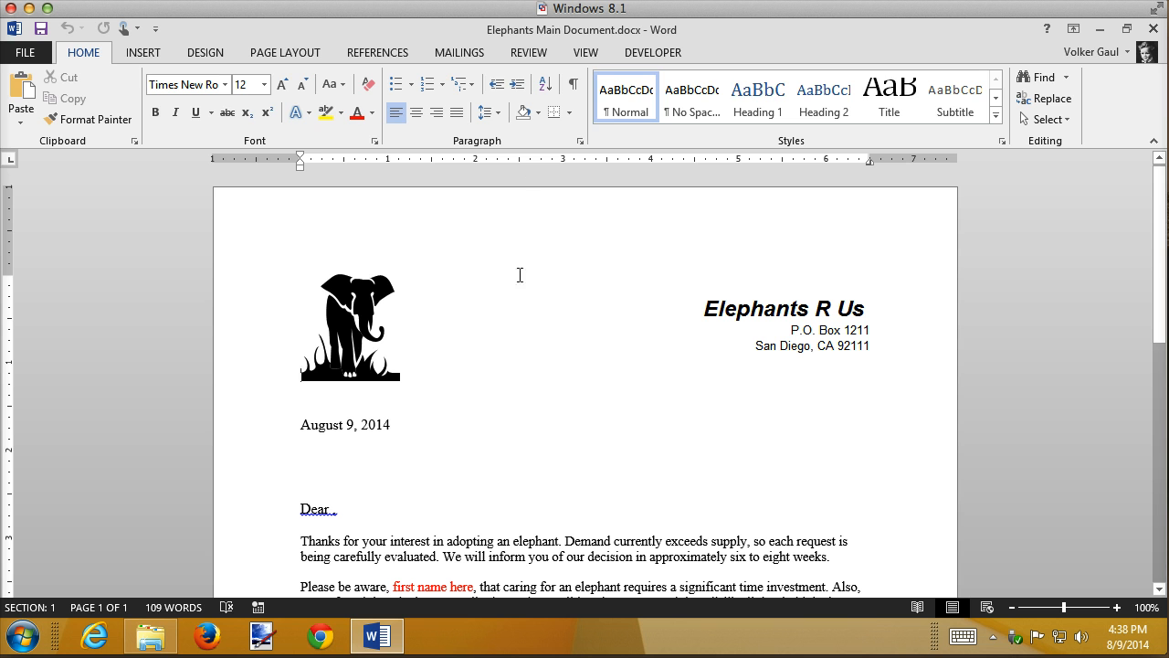
Step: Set field shading to Always in the advanced Word options and apply the change
left_click(461, 55)
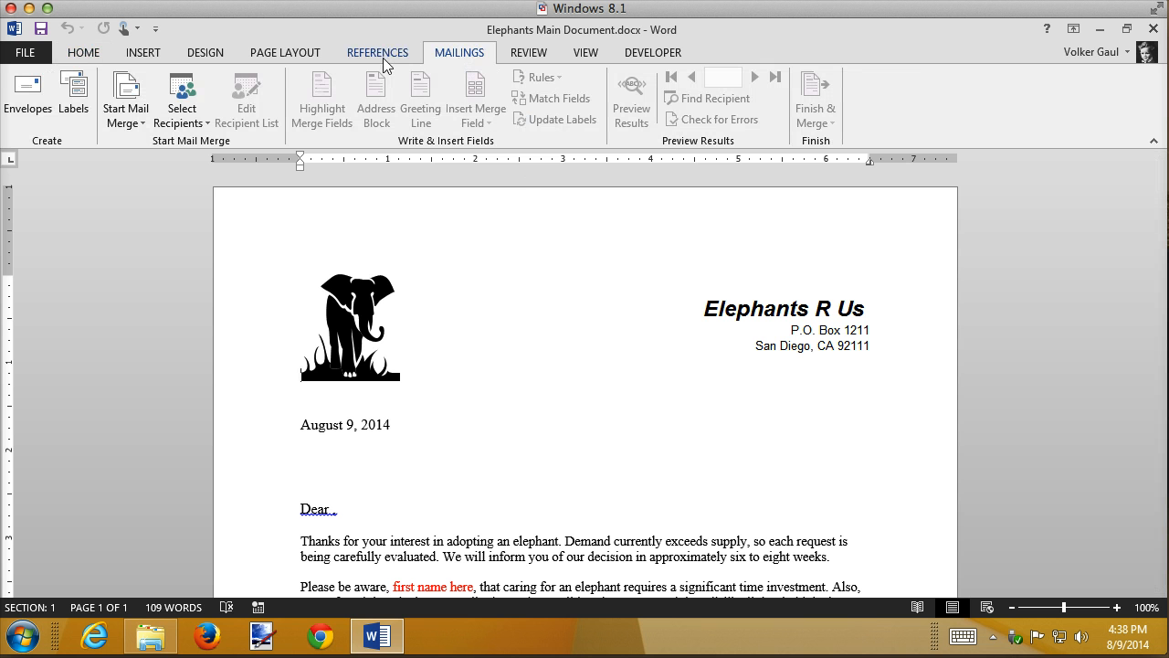
left_click(25, 52)
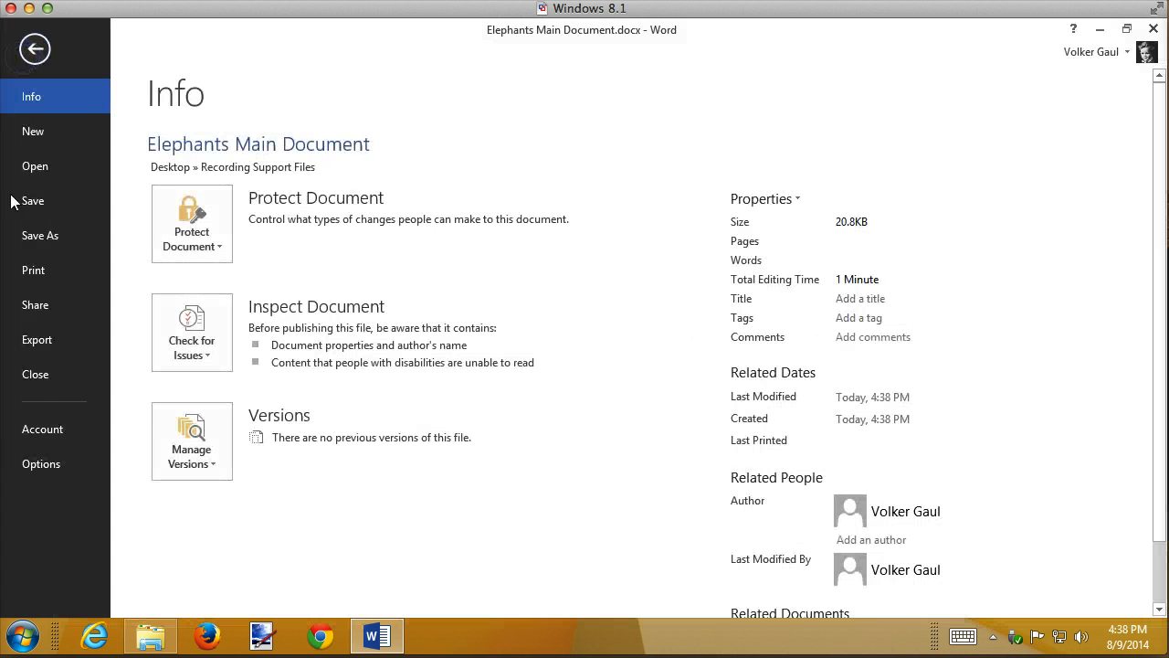
left_click(41, 463)
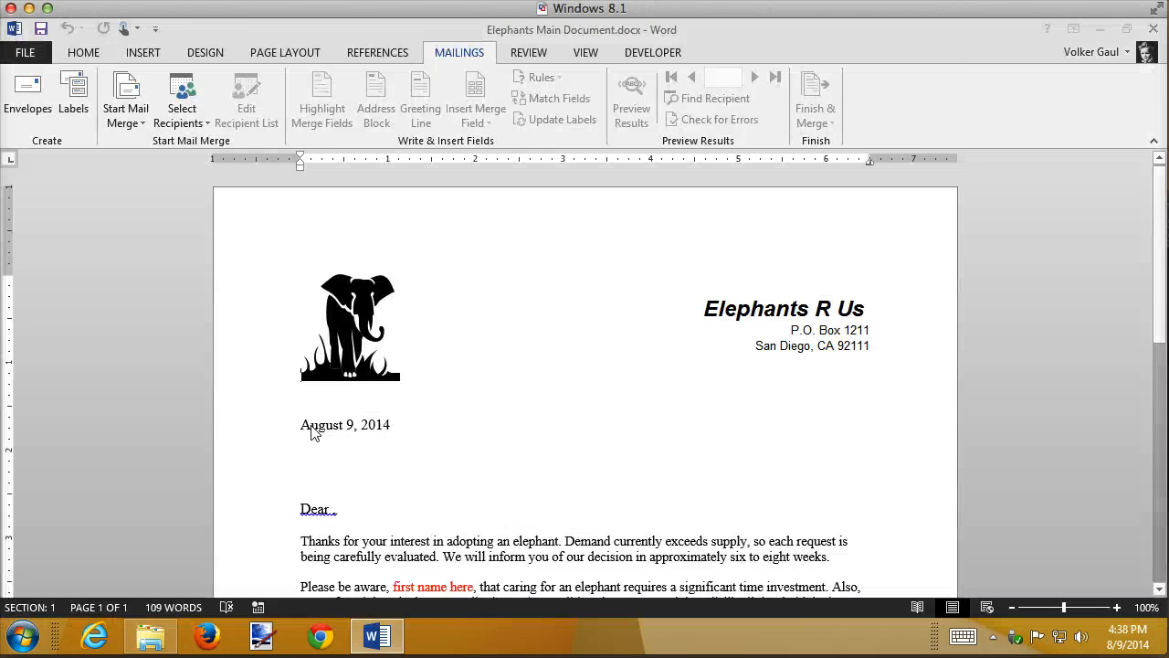
left_click(245, 193)
scroll(643, 306, "down", 4)
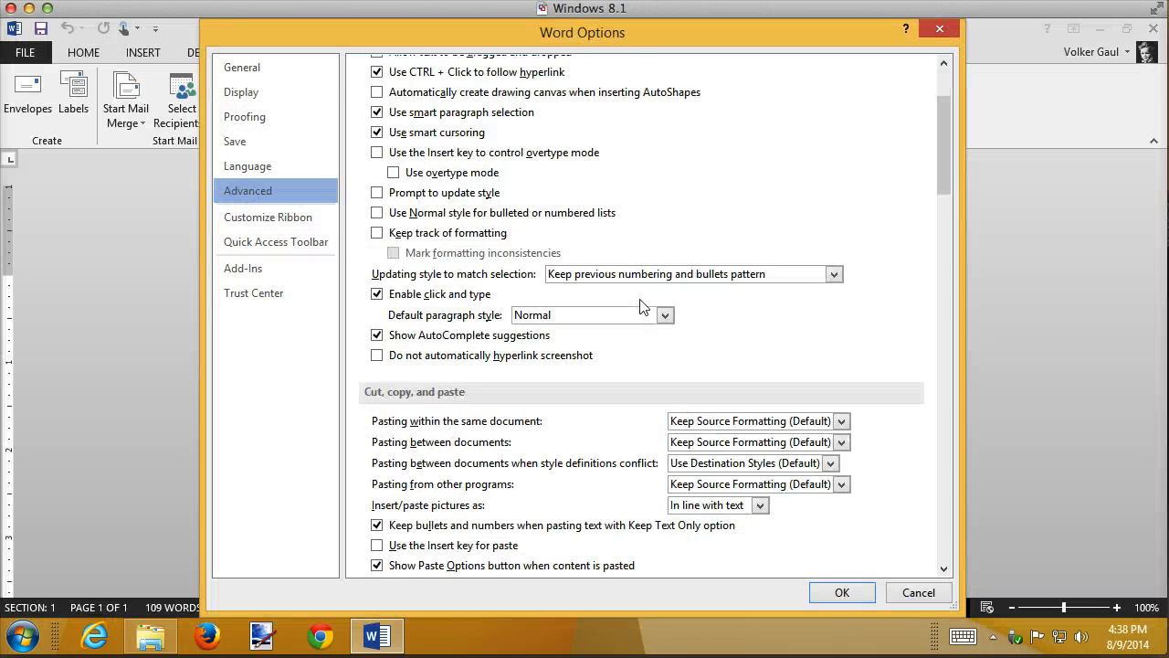
scroll(644, 306, "down", 10)
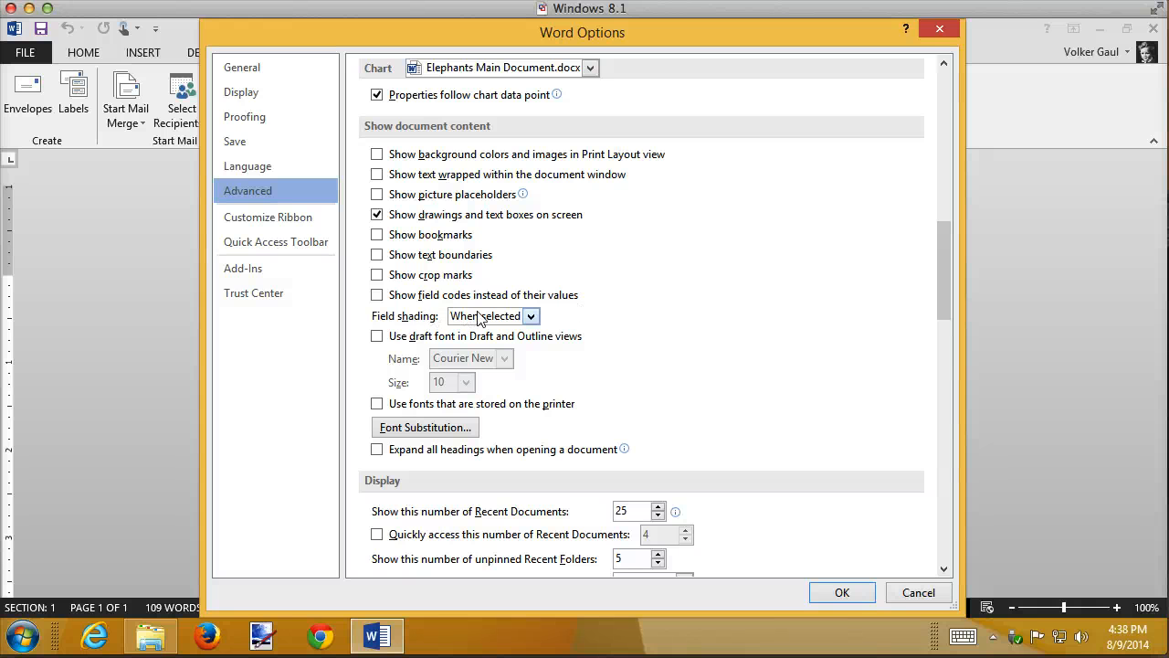
left_click(530, 316)
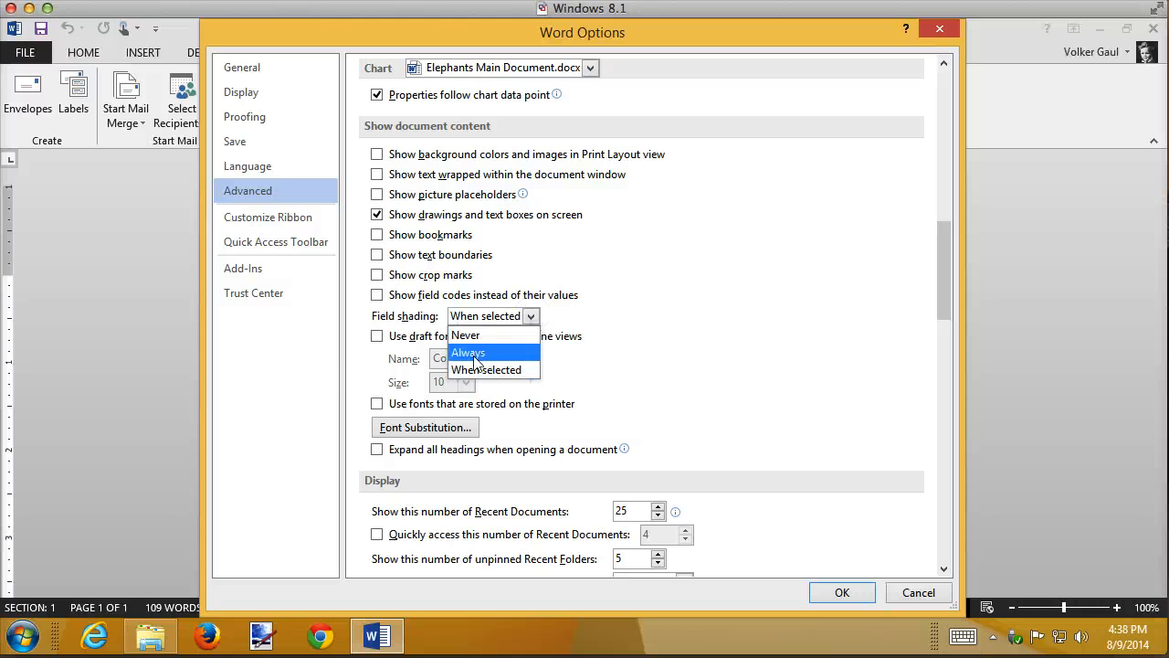
left_click(468, 353)
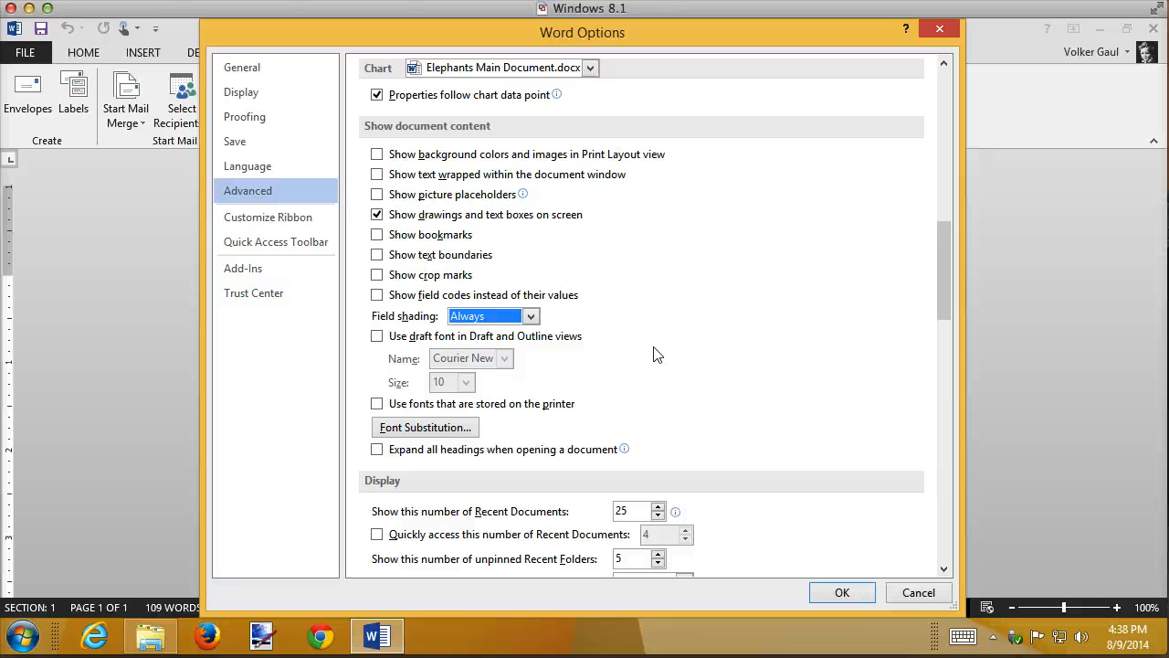
left_click(854, 599)
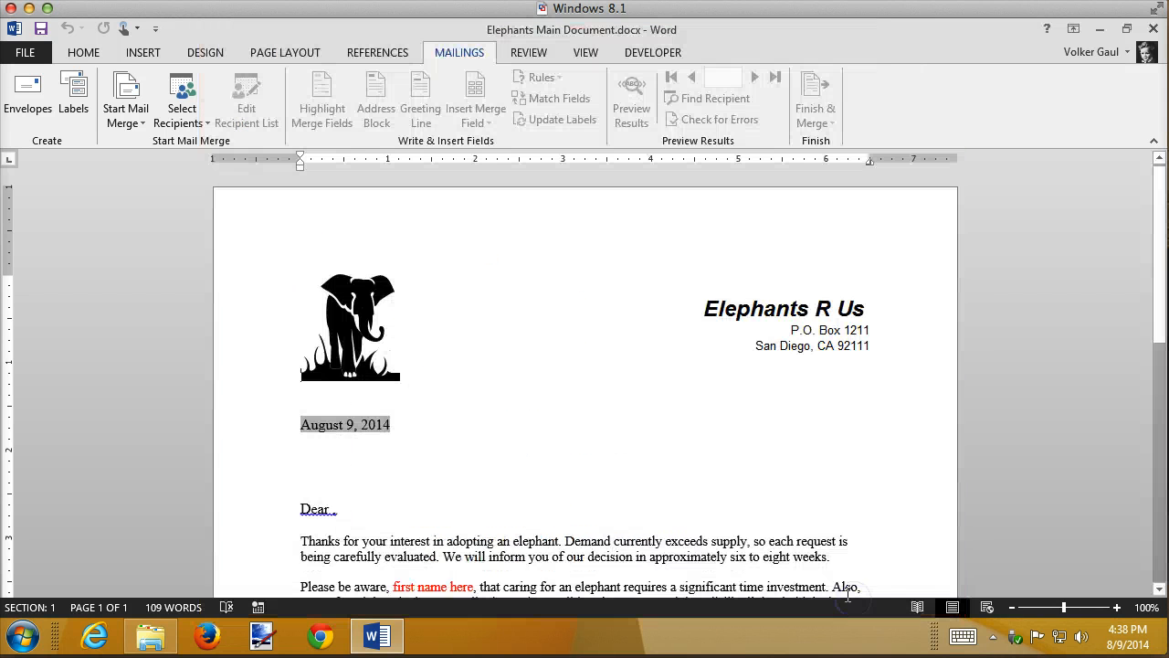
Step: Reveal the field code behind the letter's date line to examine it, and switch back to the field result
left_click(264, 434)
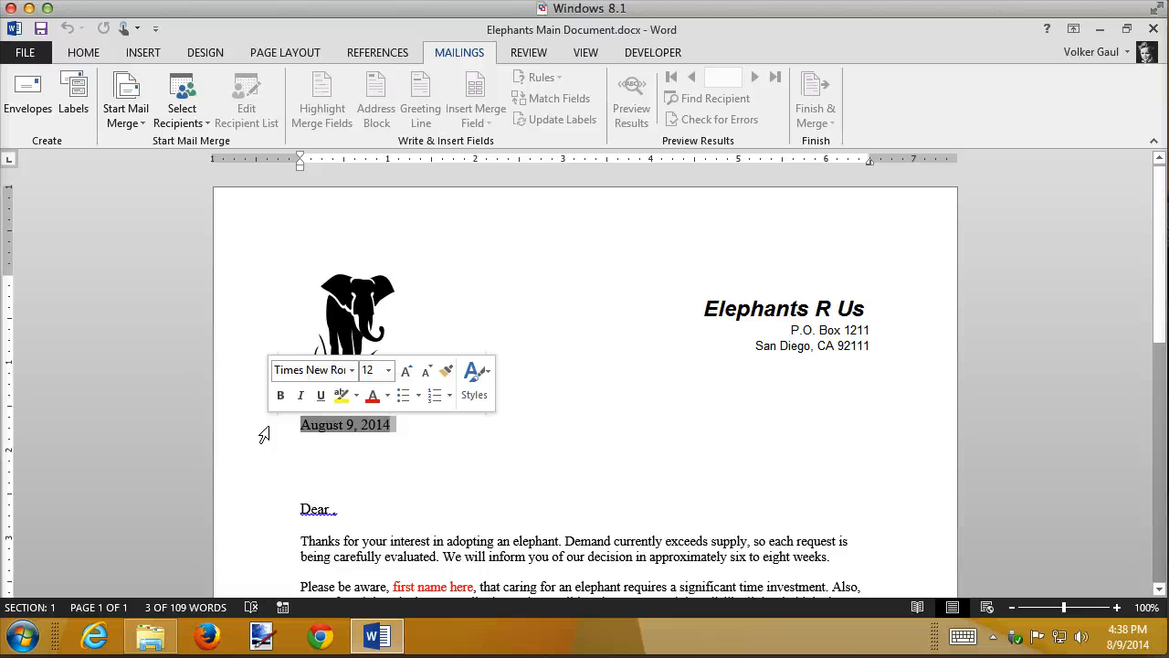
left_click(418, 476)
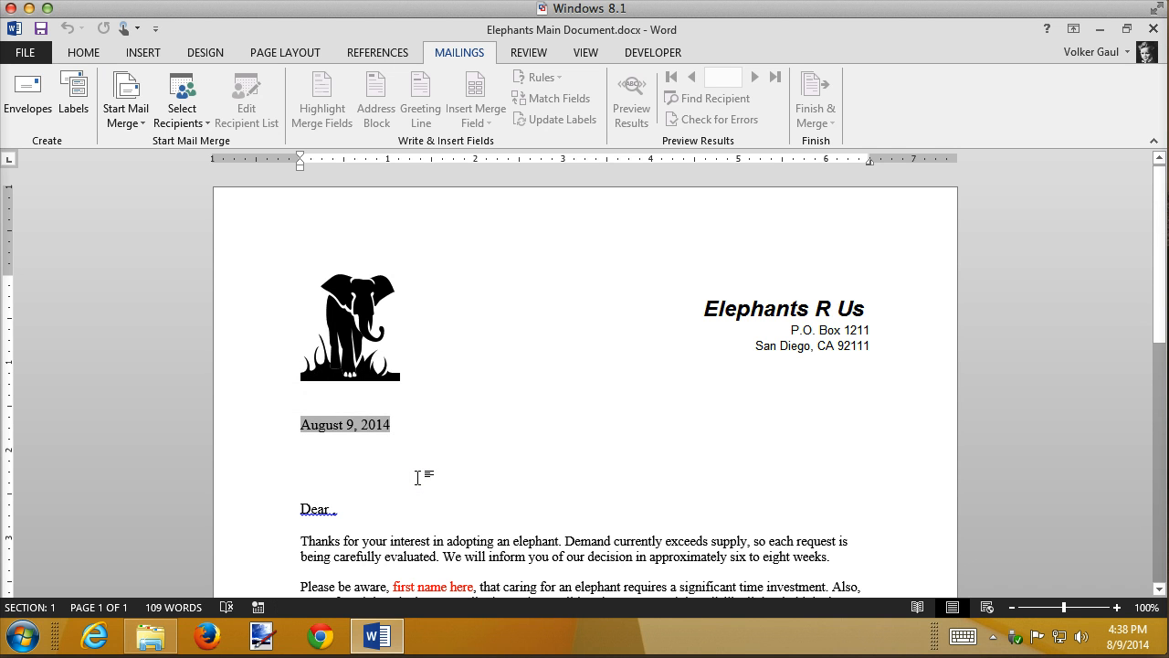
key("alt+F9")
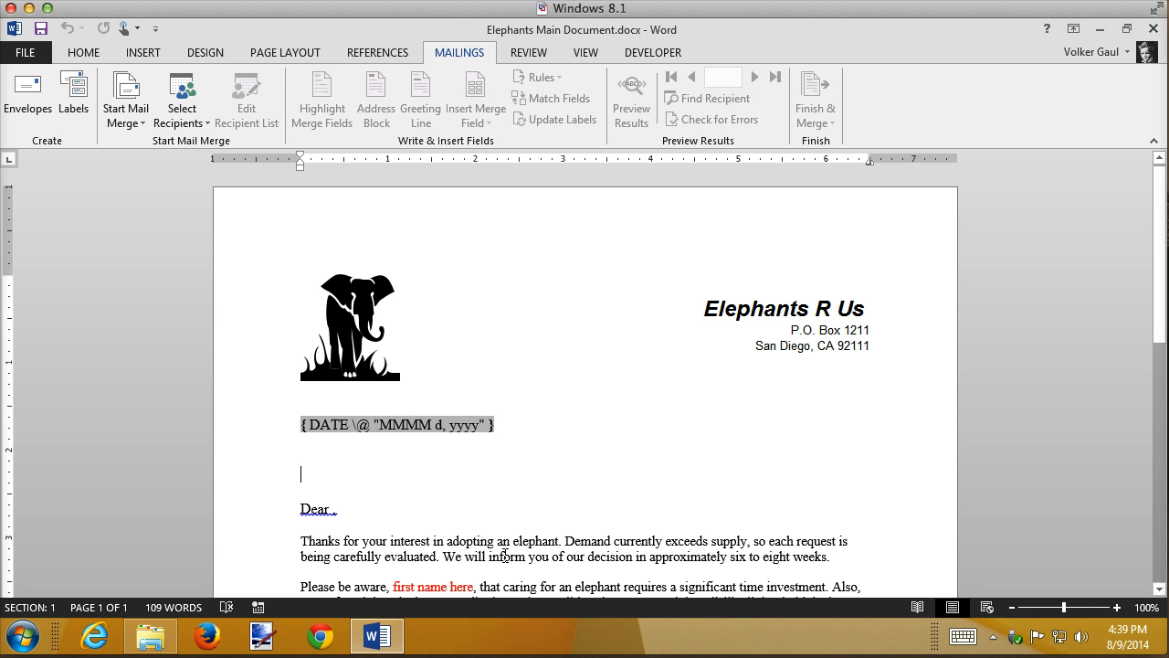
key("alt+F9")
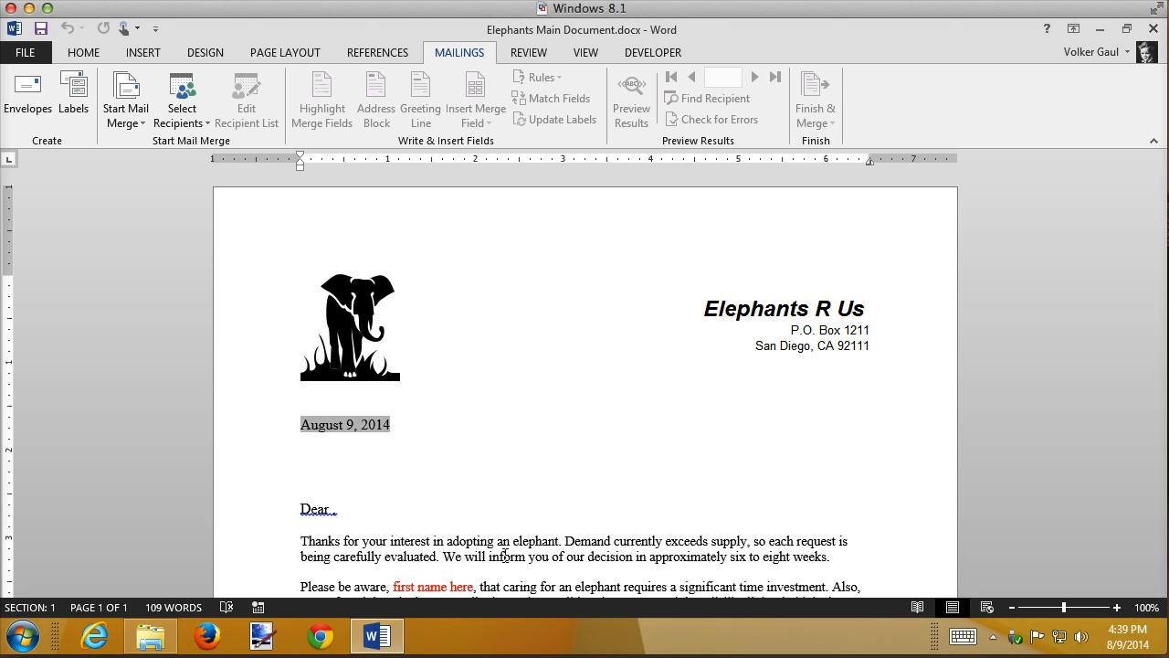
Step: Examine the Date and Time dialog's formats and automatic update option, and close it without inserting a date
left_click(137, 53)
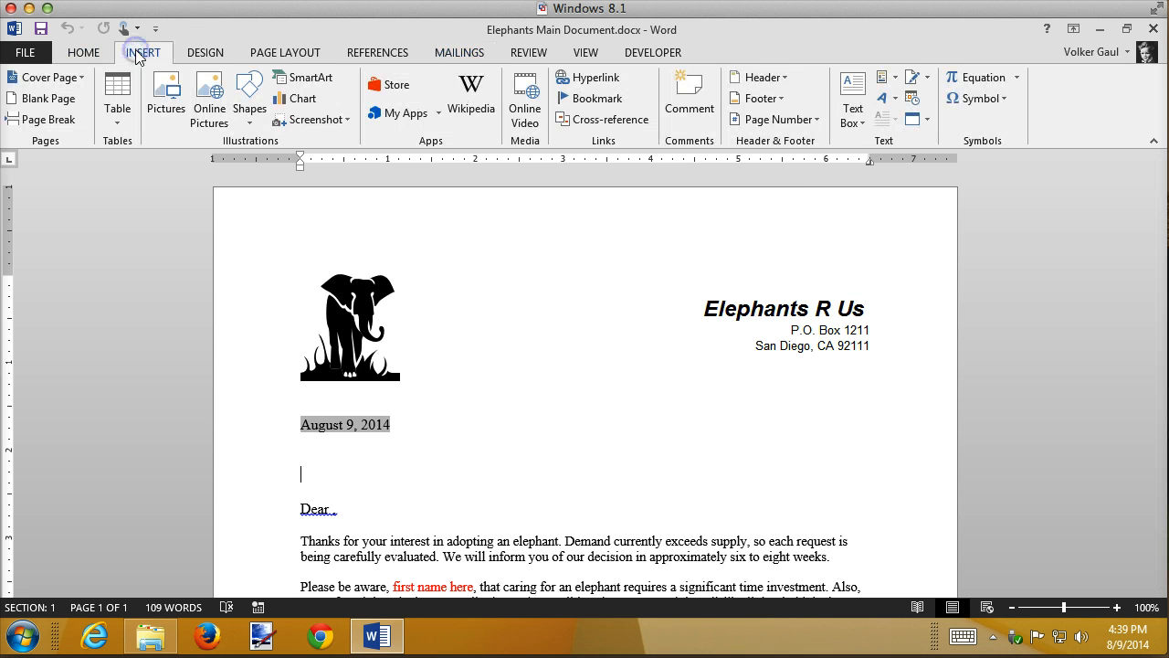
left_click(913, 98)
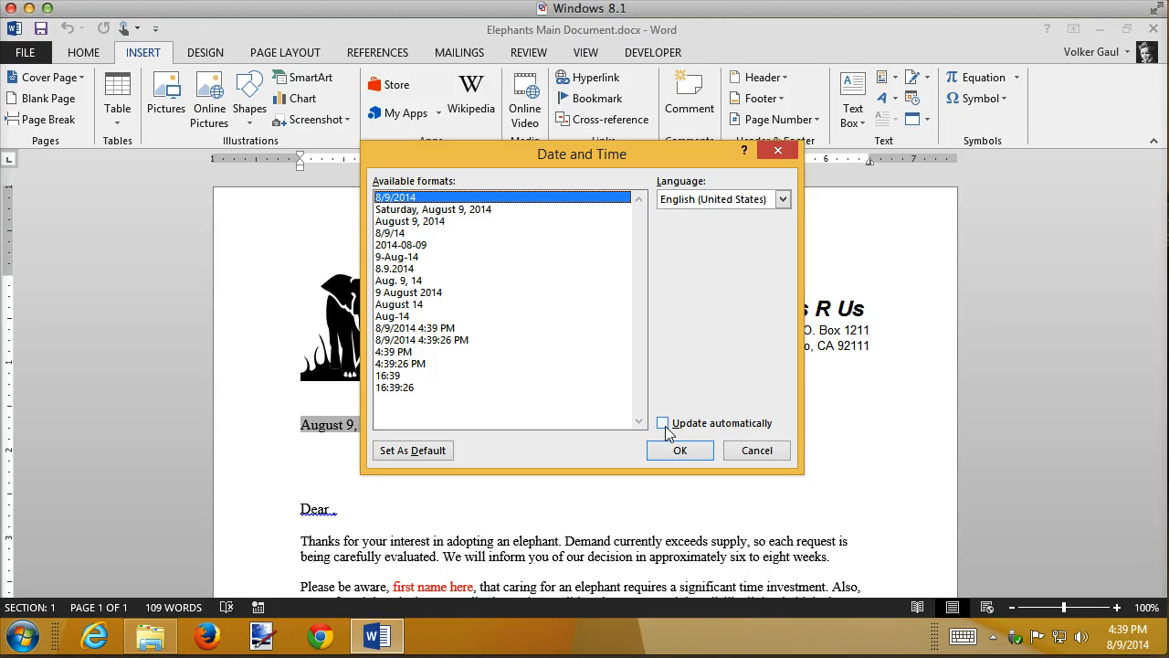
left_click(786, 456)
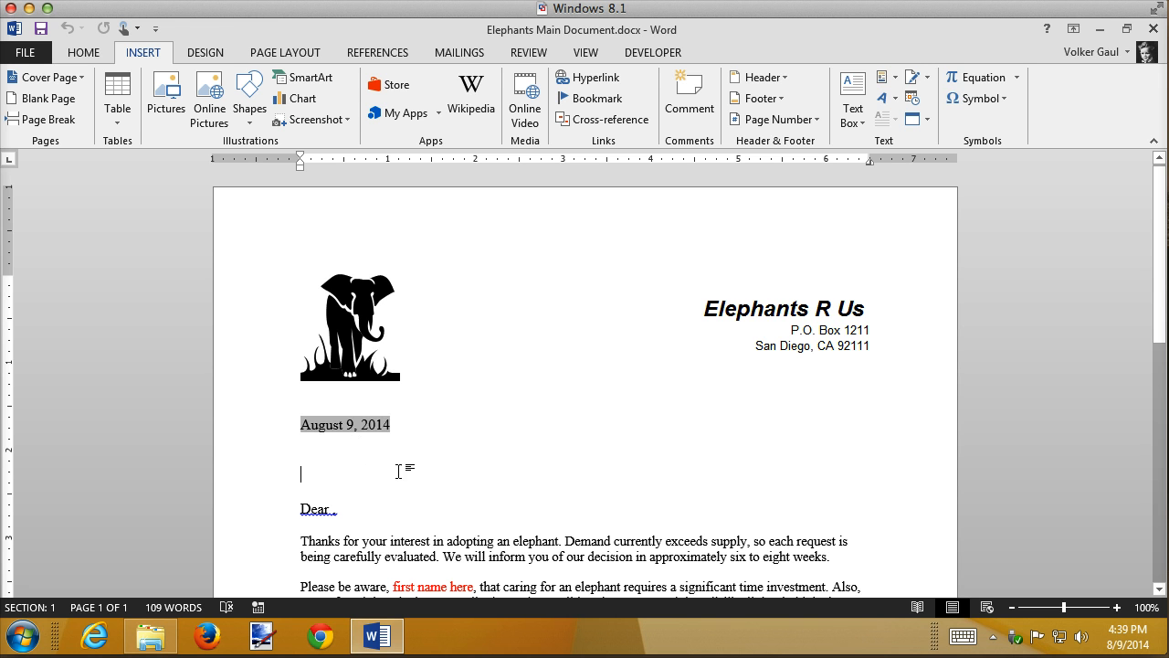
Step: Start a Letters mail merge with the current document and look over the full letter
left_click(459, 53)
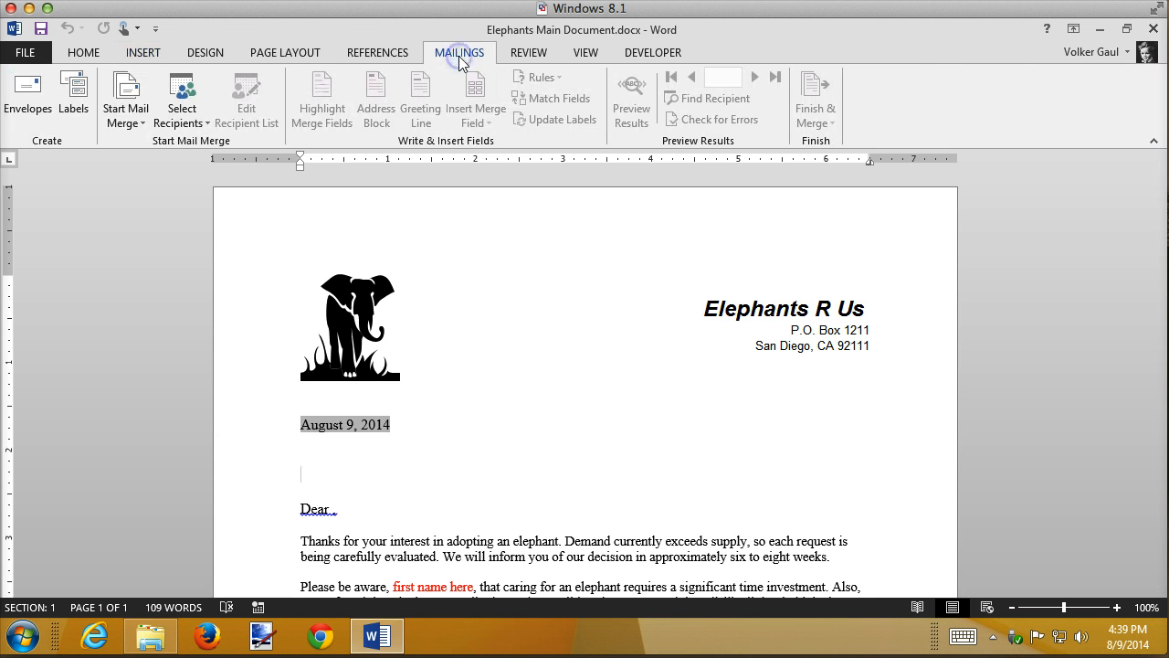
left_click(144, 122)
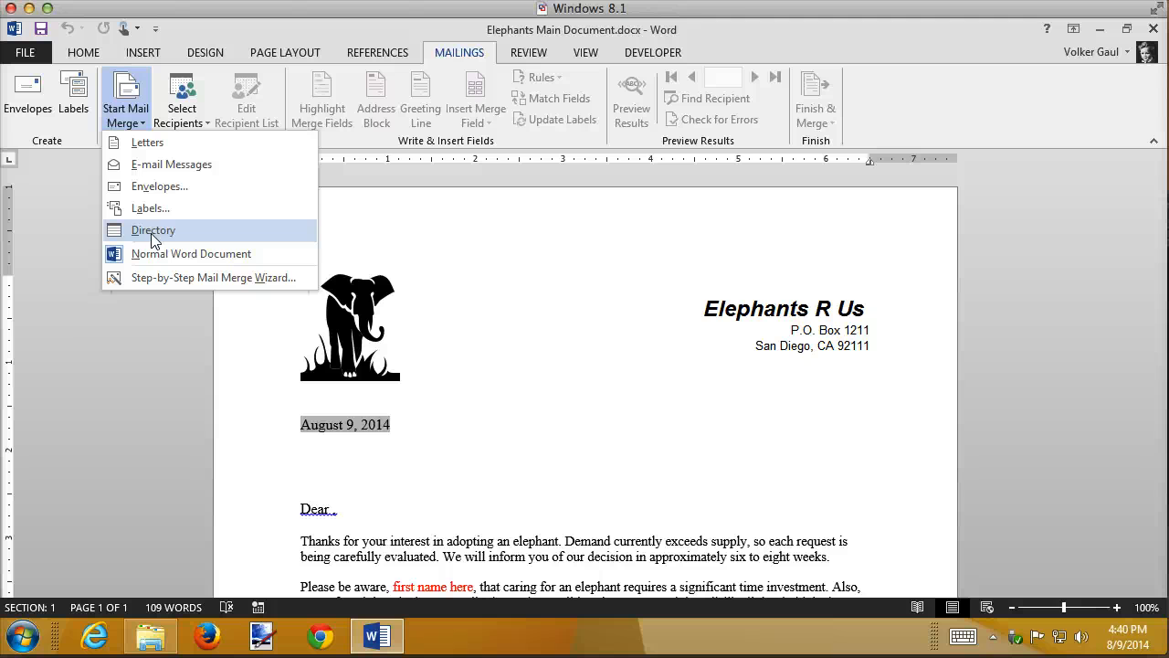
left_click(147, 145)
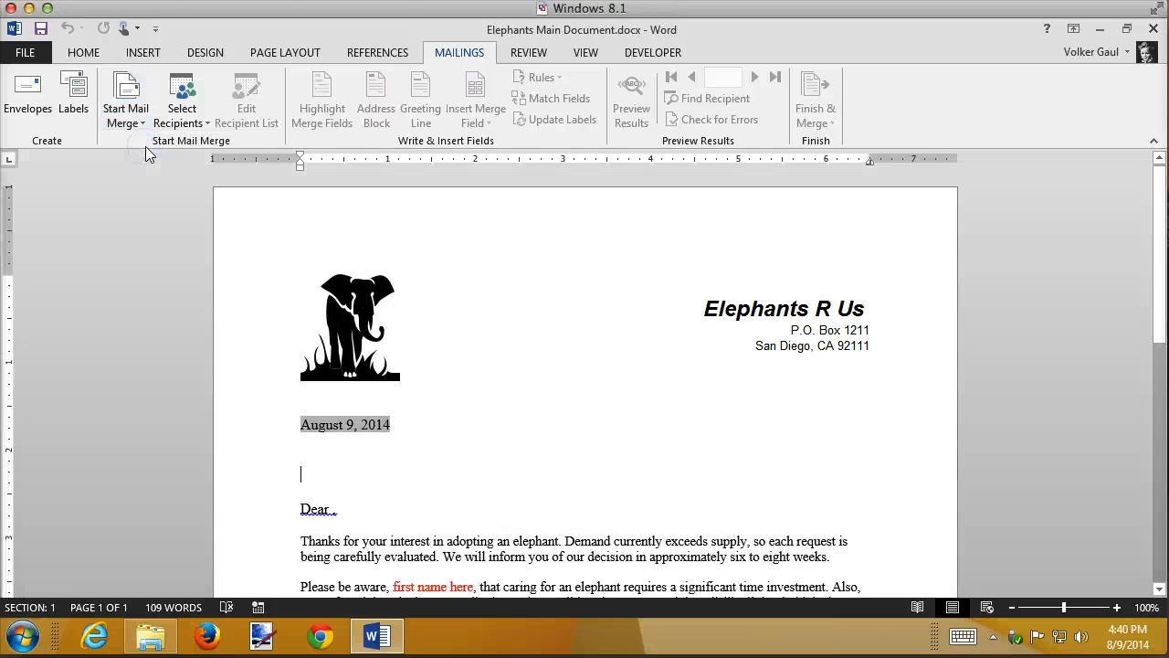
scroll(600, 457, "down", 10)
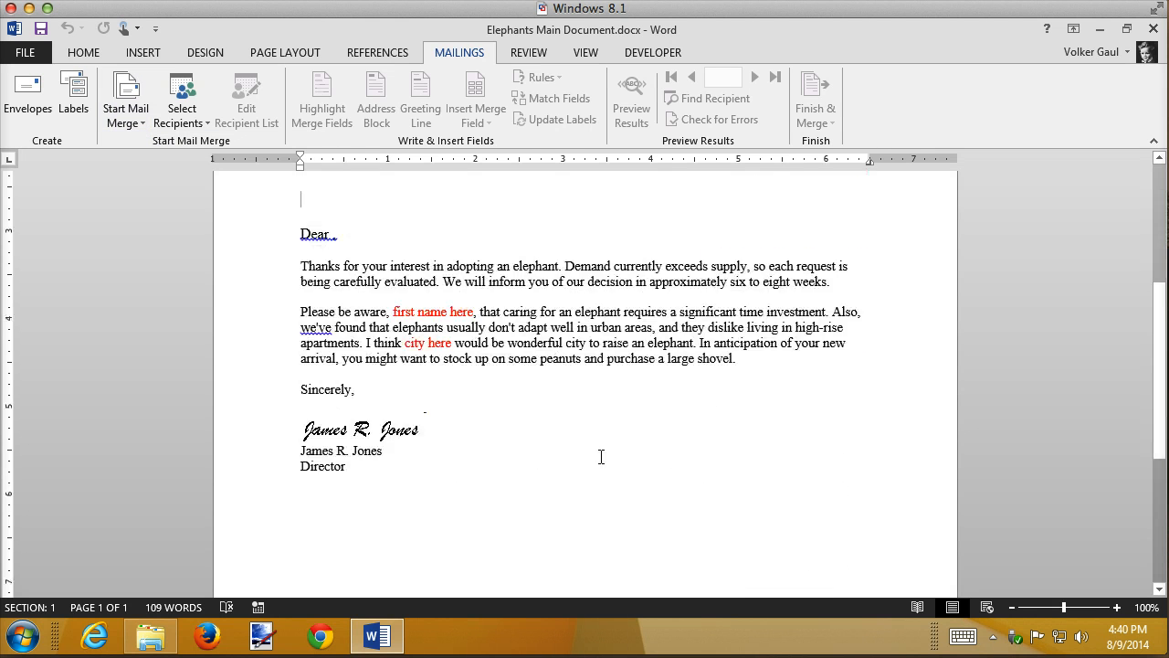
scroll(601, 457, "up", 10)
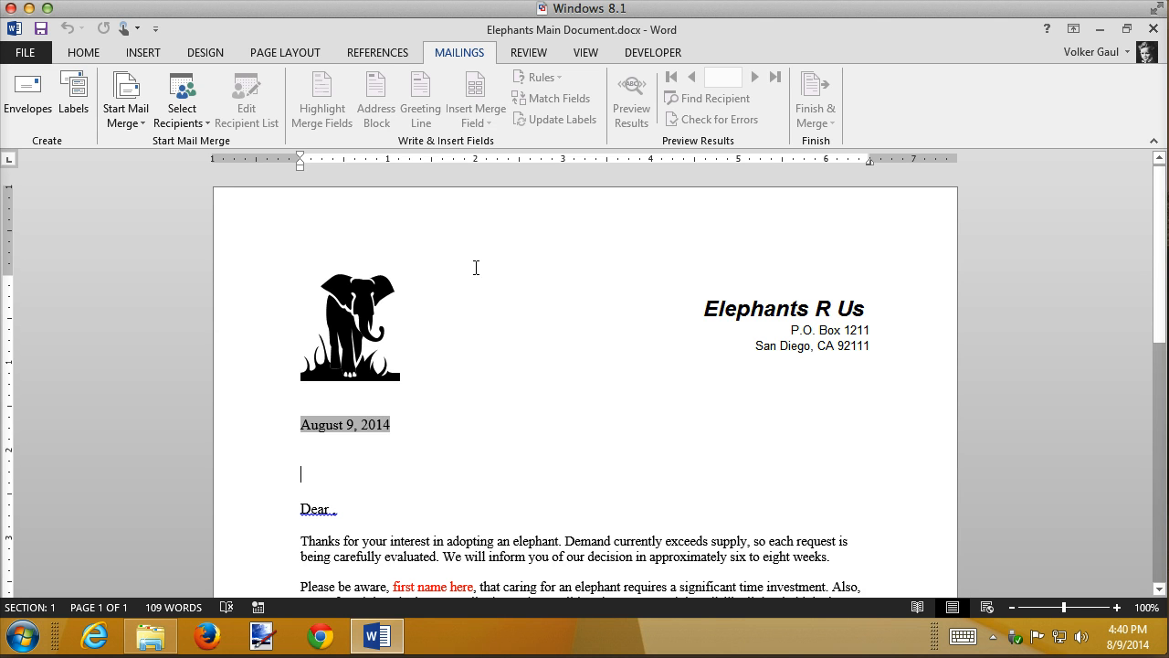
Step: Attach Sheet1$ of Elephant Data.xlsx from the desktop's Recording Support Files folder as the recipient list, with first-row column headers
left_click(195, 126)
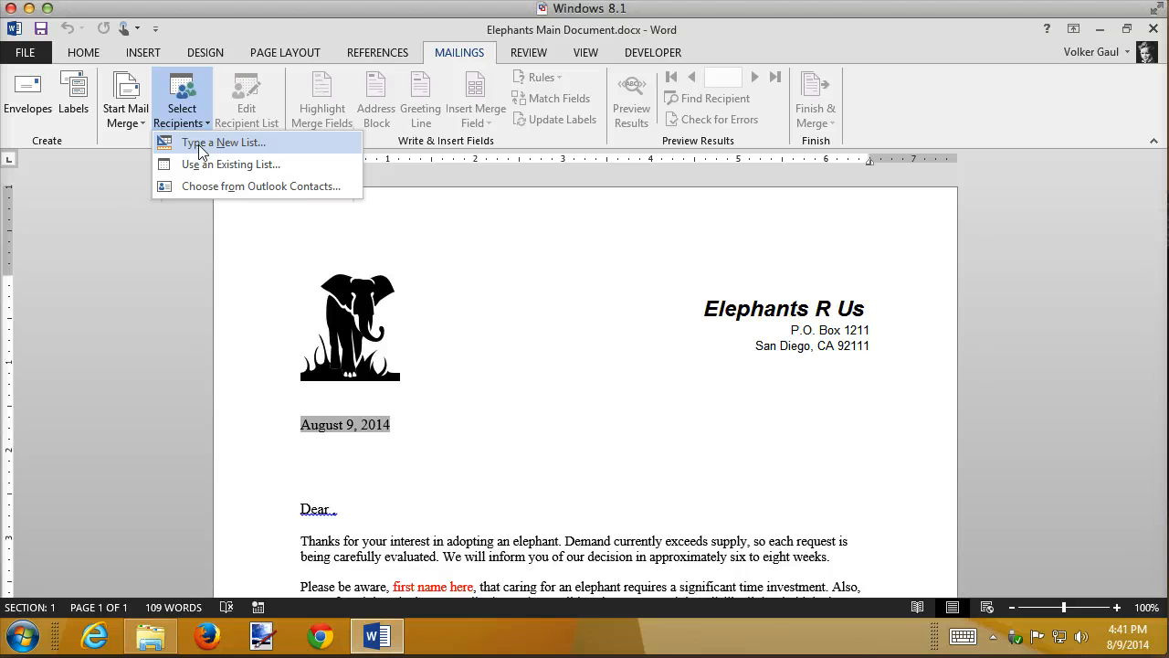
left_click(199, 162)
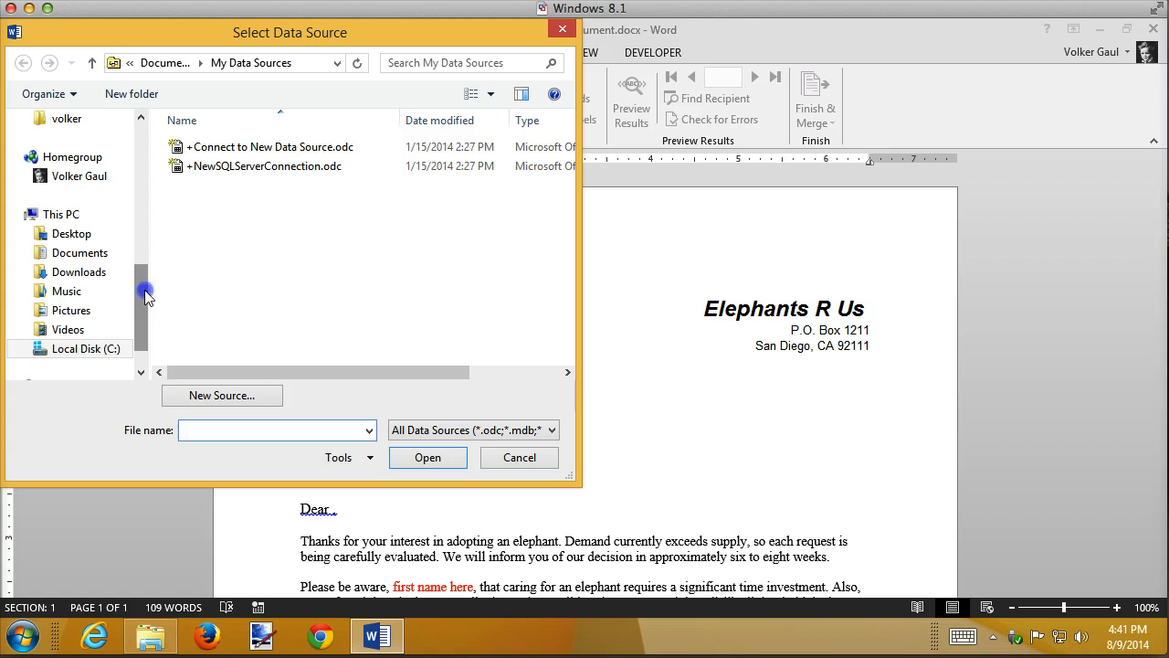
left_click_drag(145, 290, 146, 146)
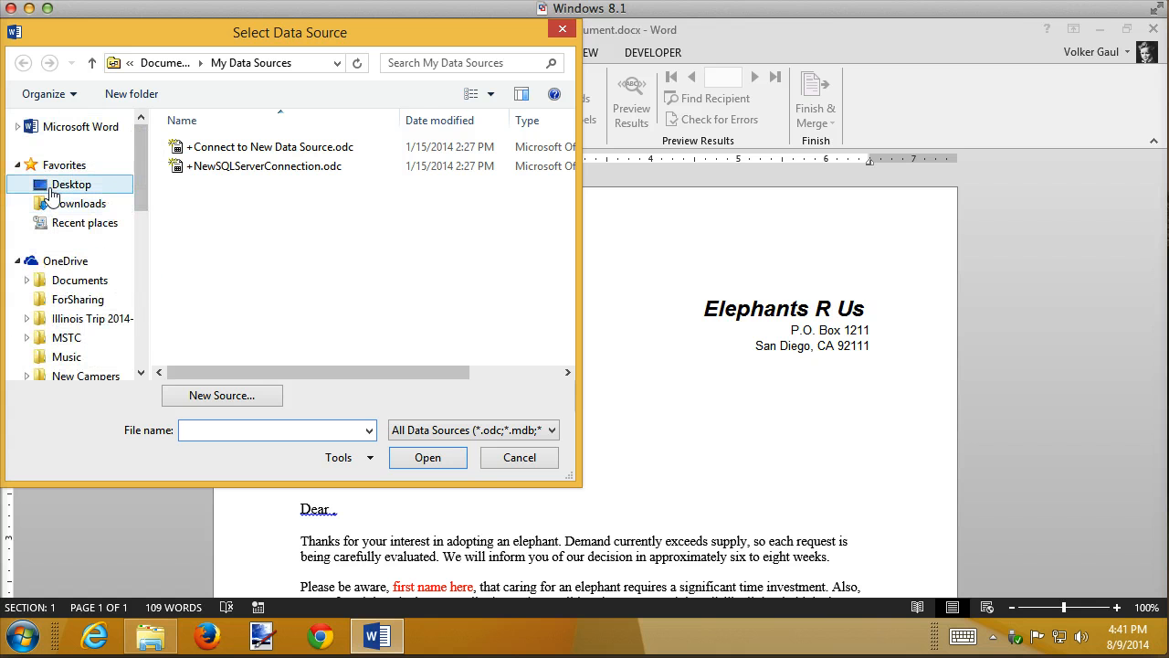
left_click(71, 187)
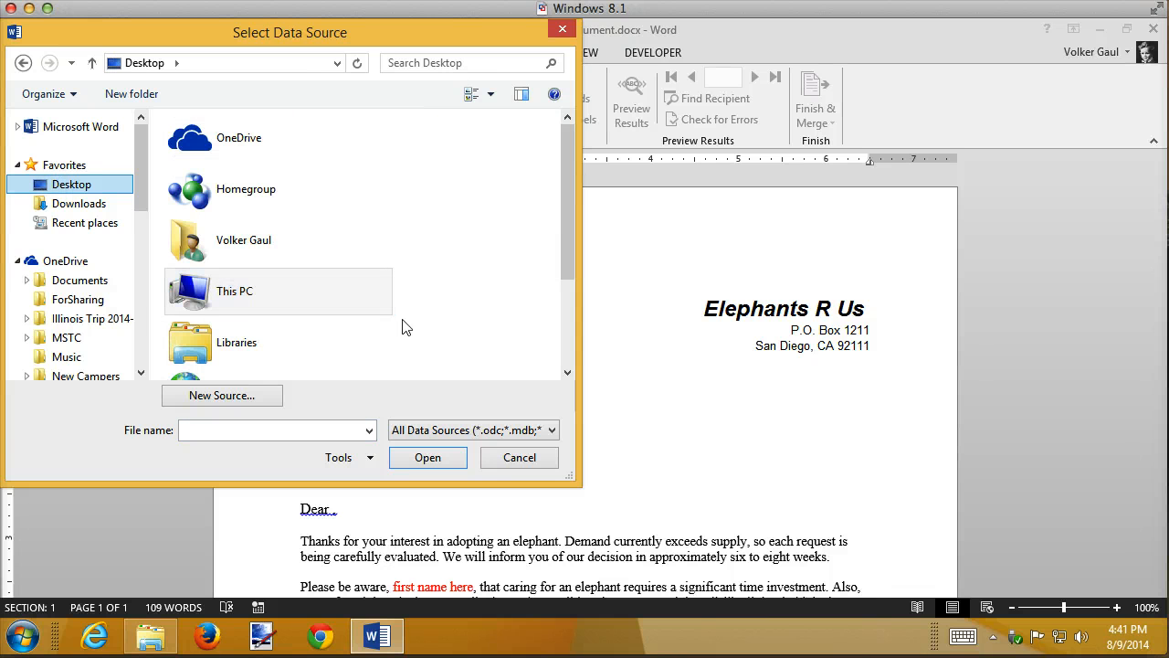
scroll(537, 274, "down", 5)
scroll(496, 275, "up", 5)
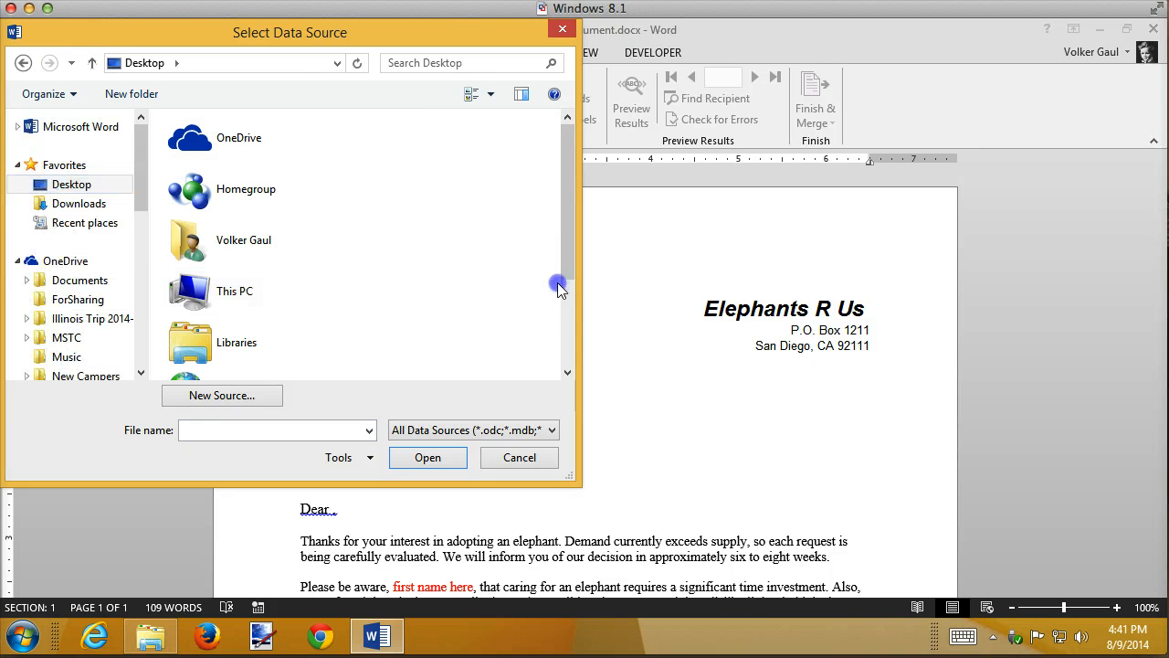
scroll(397, 292, "down", 3)
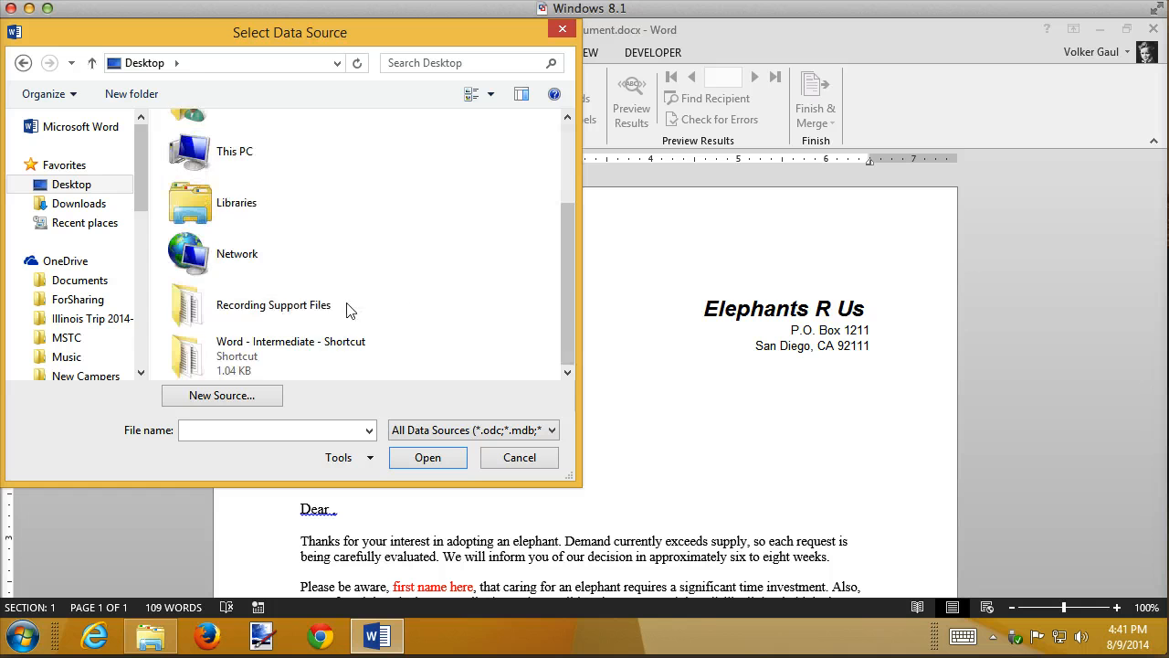
double_click(293, 305)
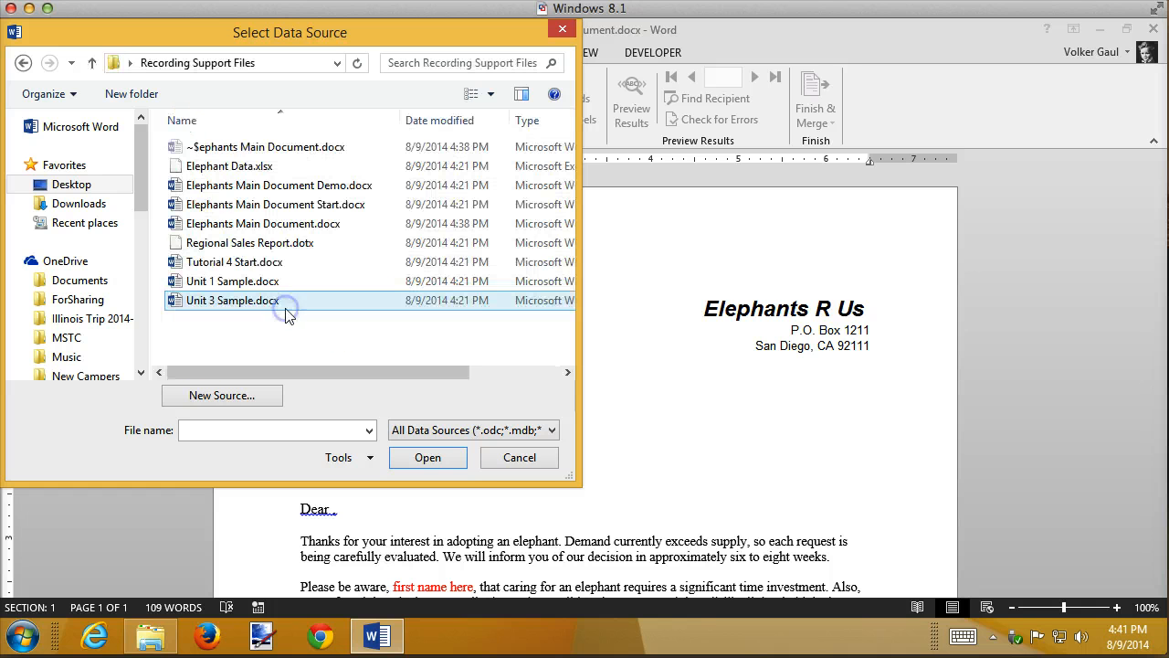
double_click(249, 170)
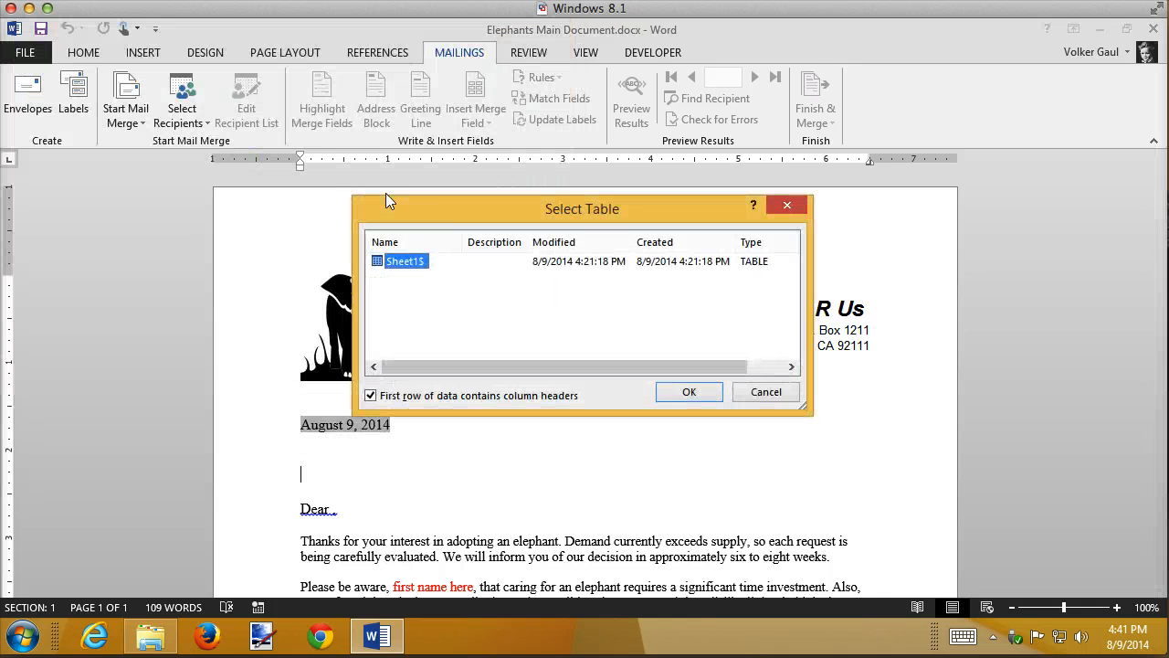
left_click(691, 391)
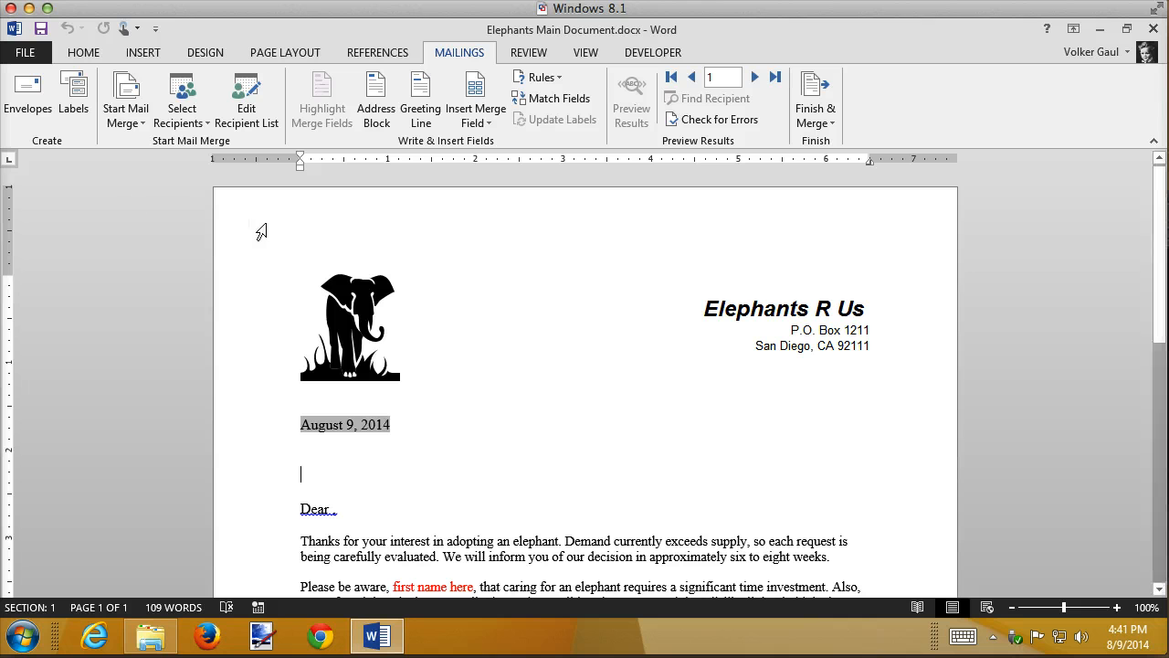
Step: Insert the FirstName, LastName, Address1, Address2, City, State and Zip merge fields below the date, with a space after FirstName
left_click(491, 125)
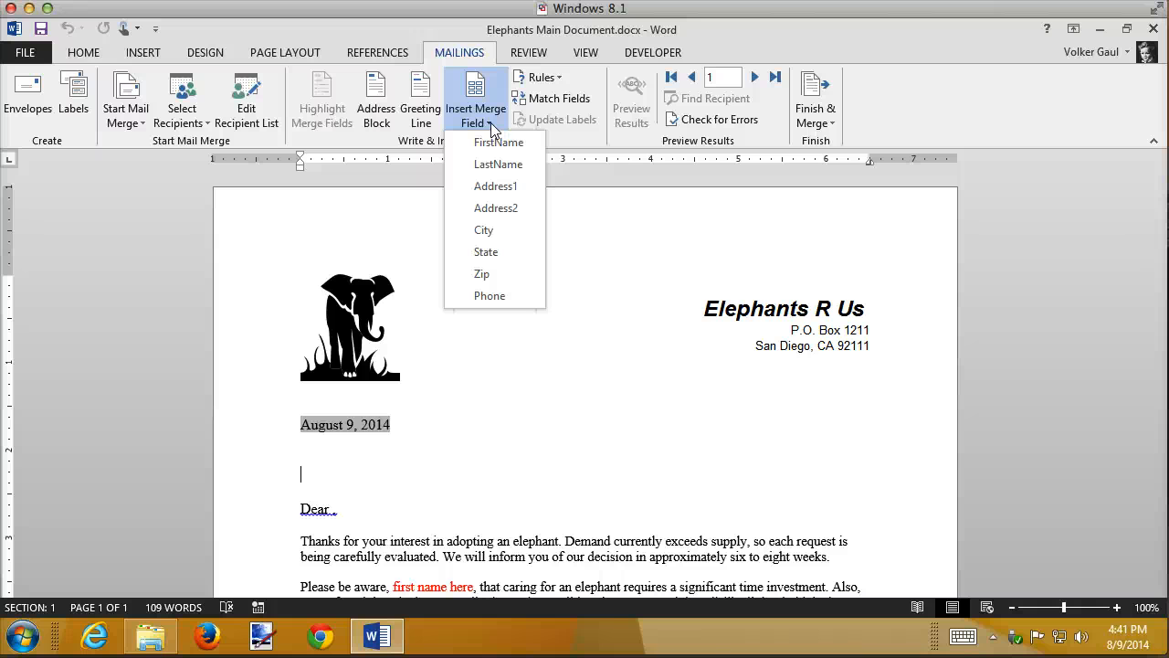
left_click(494, 142)
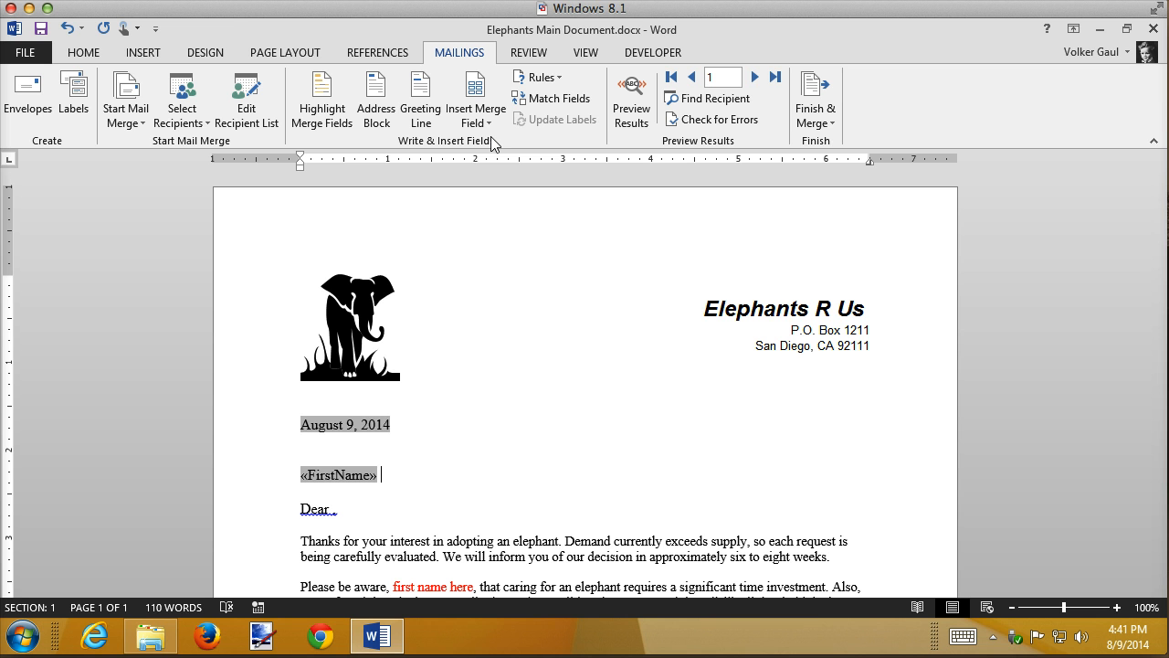
left_click(475, 87)
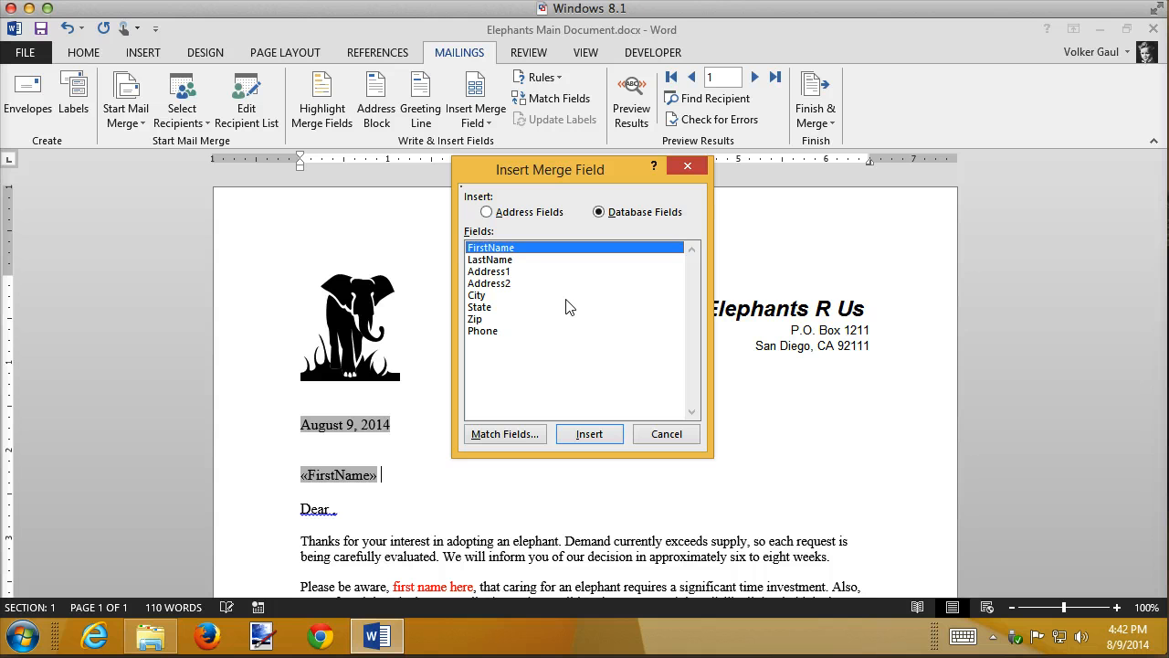
double_click(502, 259)
double_click(501, 270)
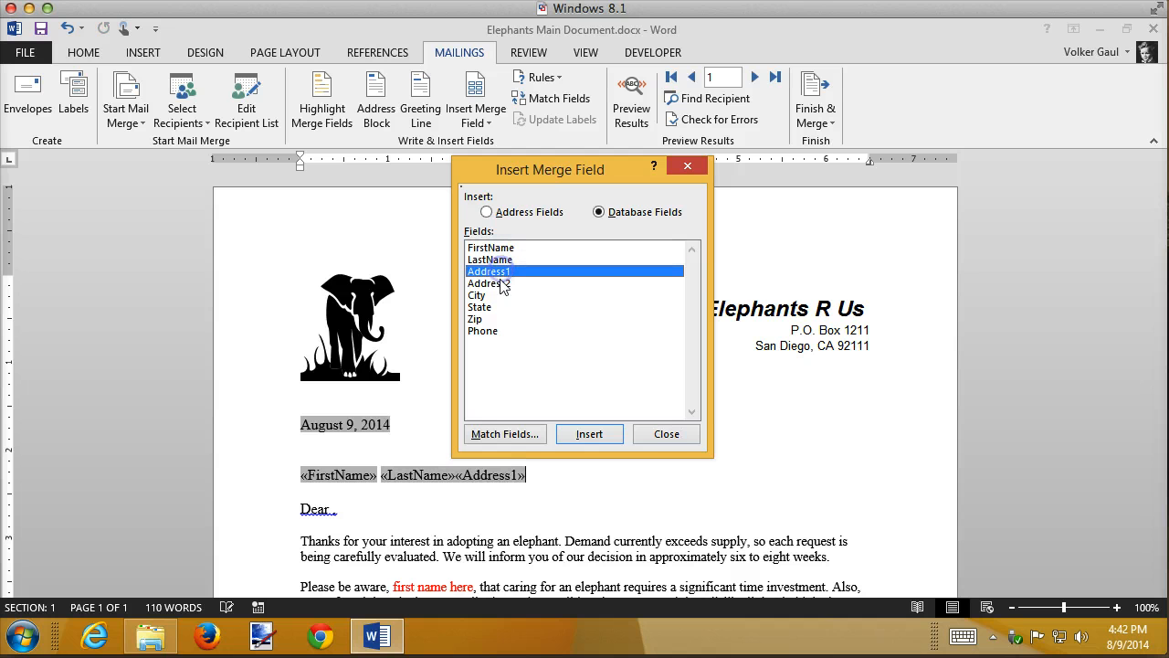
double_click(498, 283)
double_click(484, 295)
left_click(484, 308)
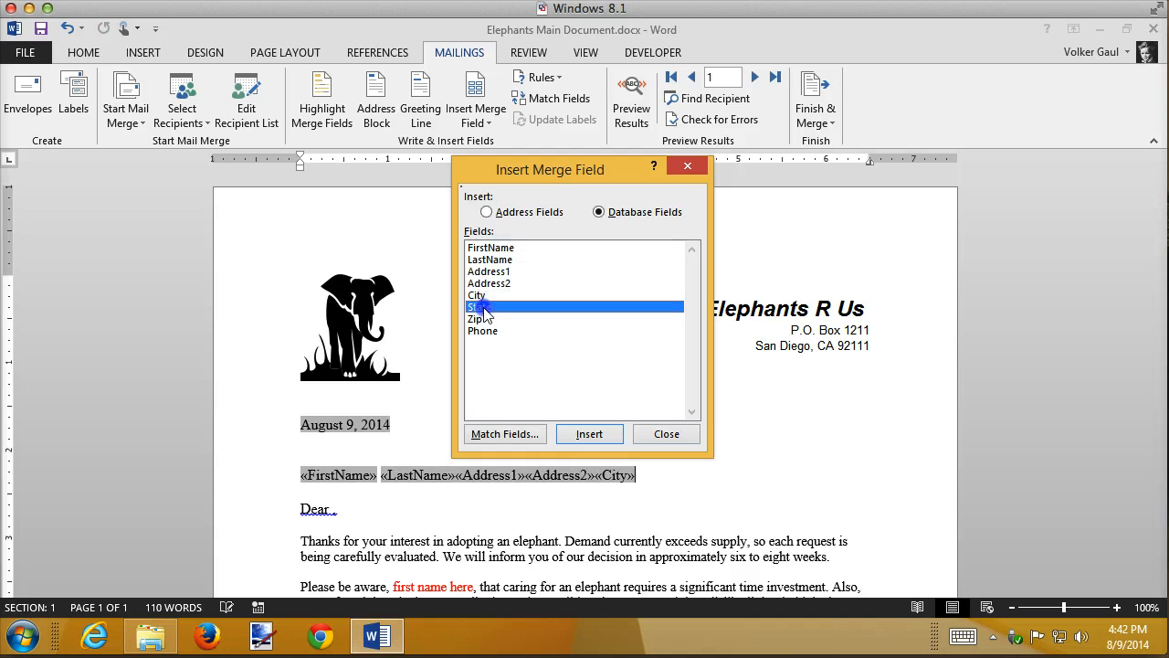
double_click(484, 308)
double_click(478, 319)
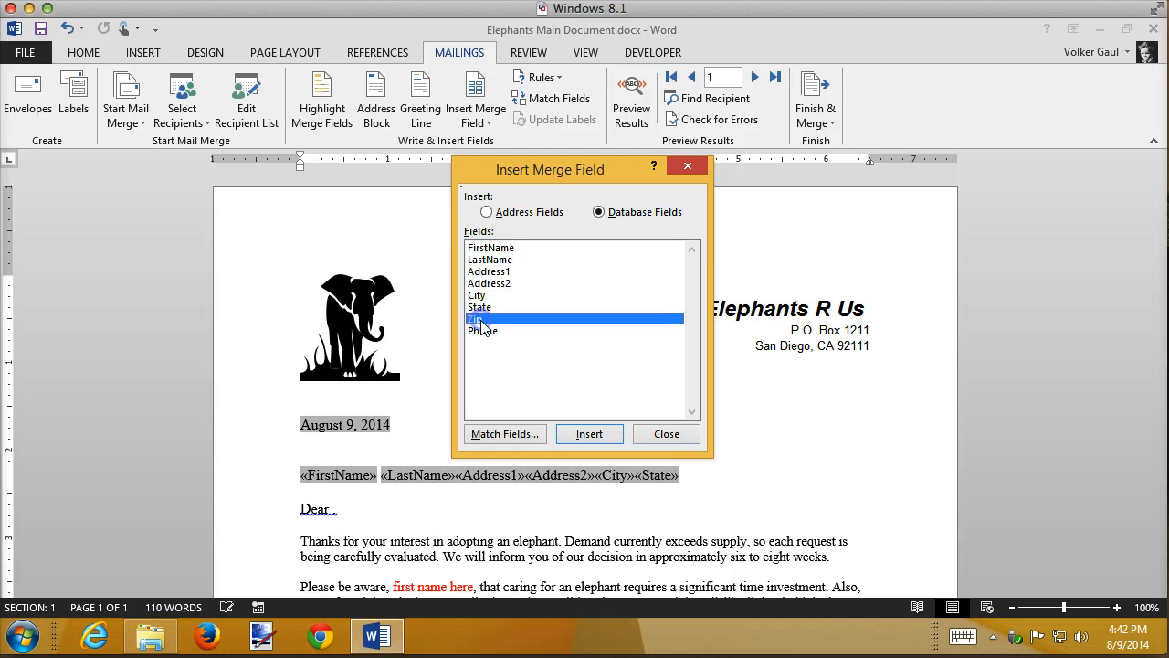
left_click(667, 435)
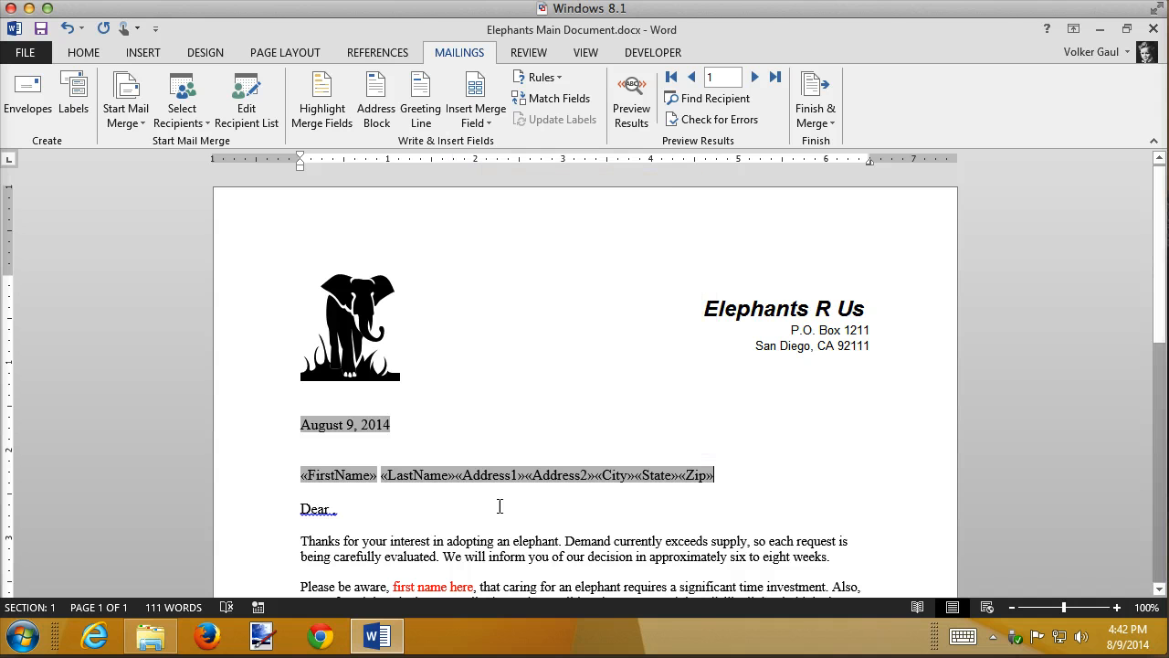
Step: Split the address fields with line breaks before Address1, Address2 and City
left_click(456, 475)
key("shift+Return")
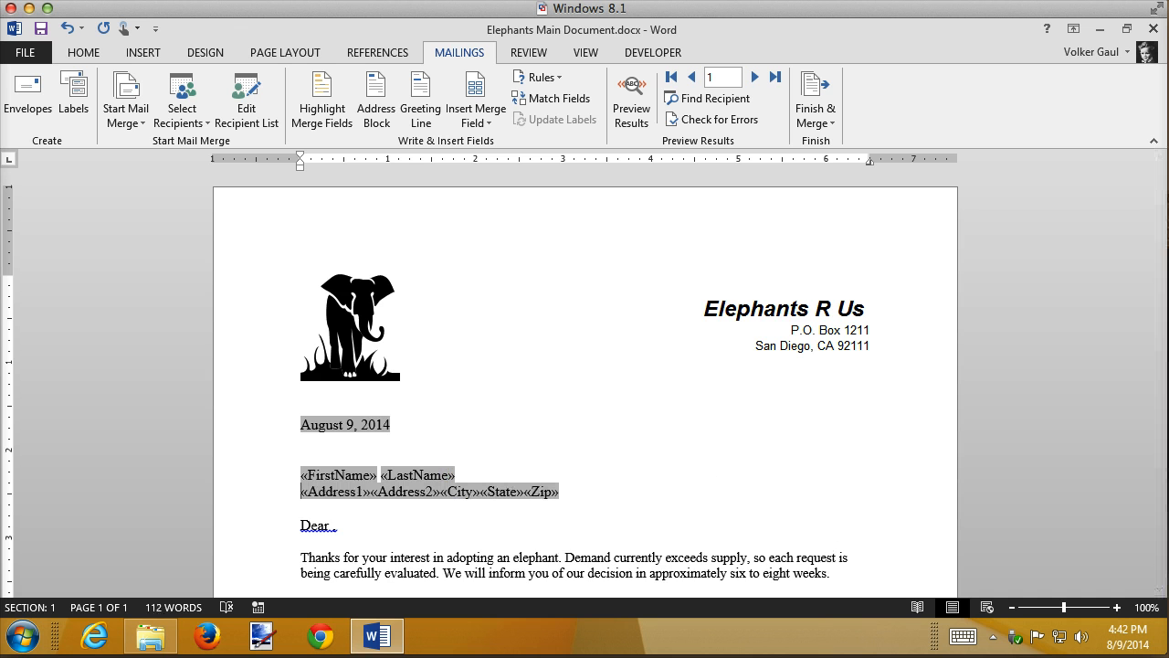
left_click(370, 491)
key("shift+Return")
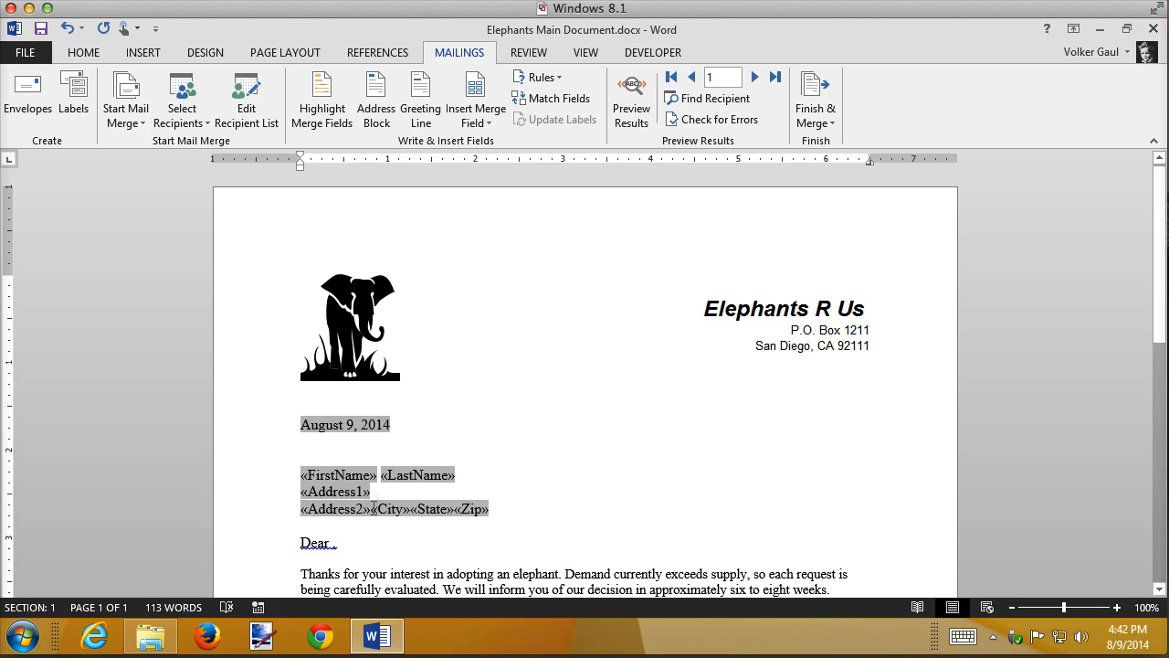
left_click(373, 509)
key("shift+Return")
Step: Add a comma and space between the City and State fields and a space between State and Zip
left_click(340, 526)
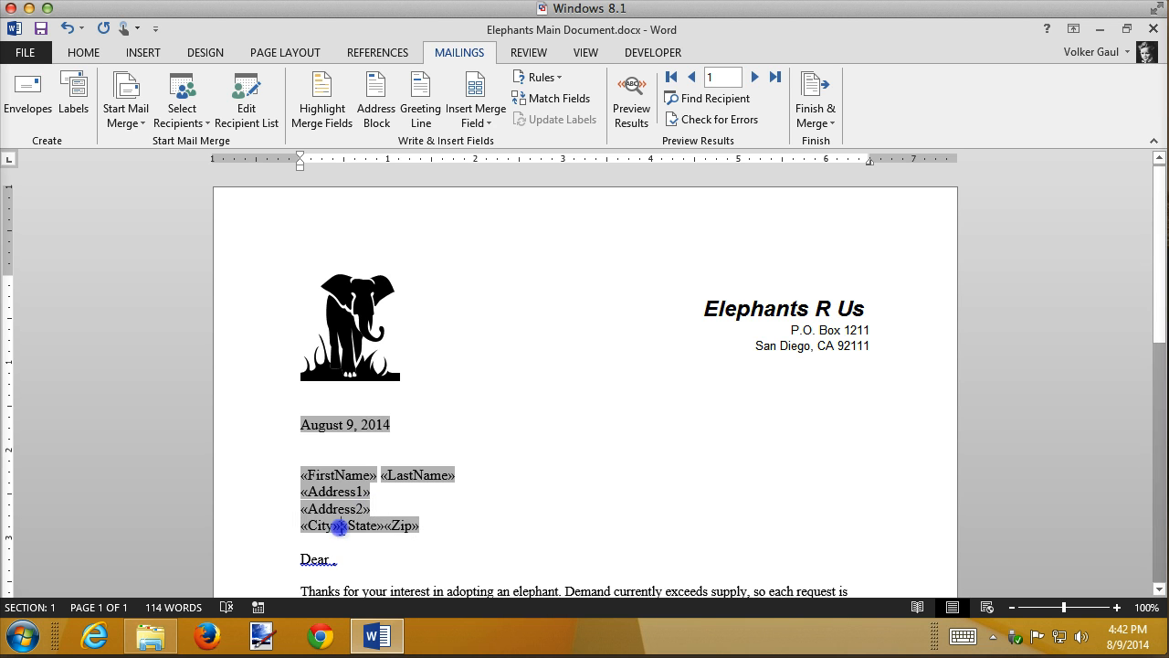
type(",")
left_click(396, 526)
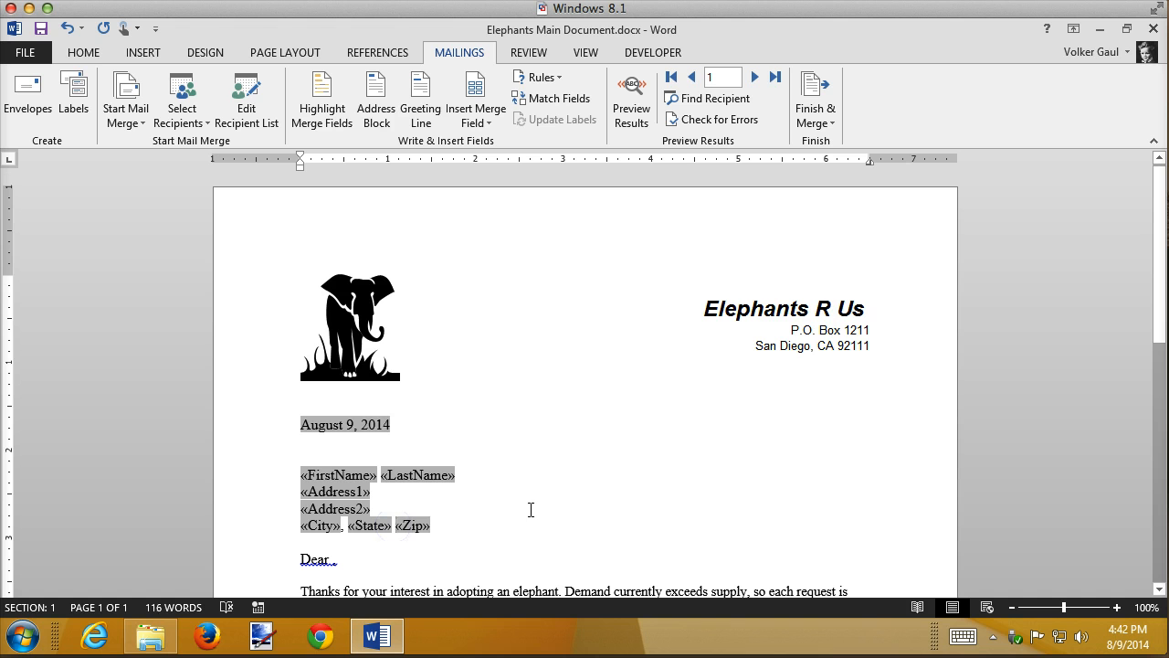
Step: Insert the FirstName merge field after "Dear" in the salutation, before the comma
left_click(336, 559)
left_click(486, 122)
left_click(491, 144)
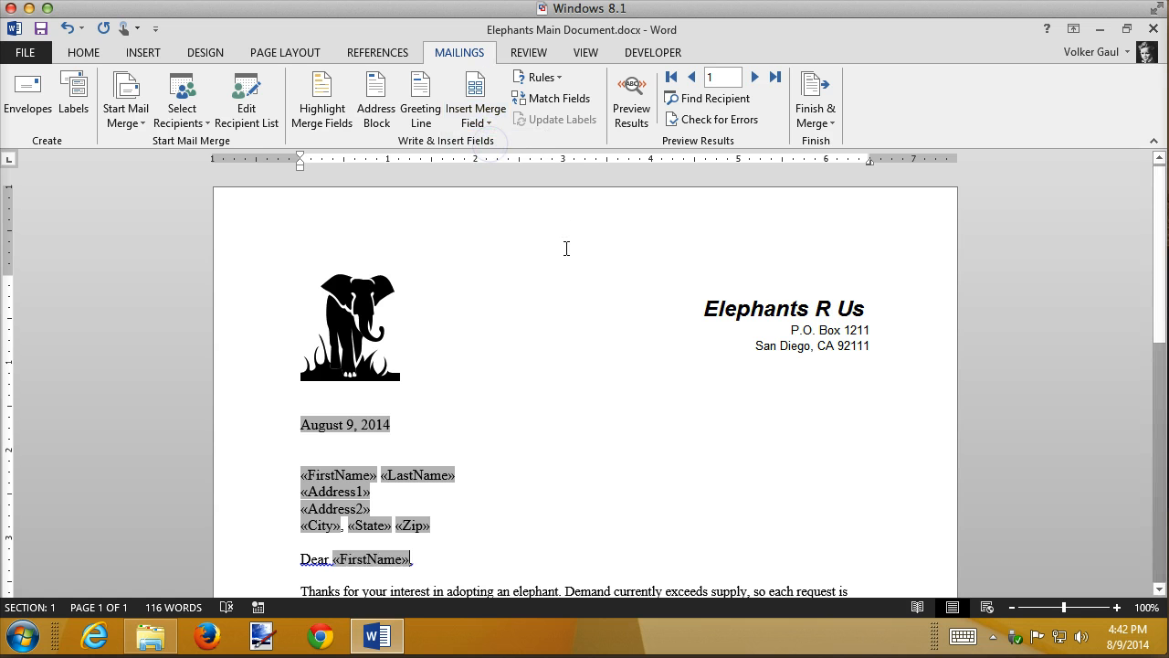
Step: Replace the red "first name here" placeholder in the second paragraph with the FirstName merge field
scroll(567, 249, "down", 4)
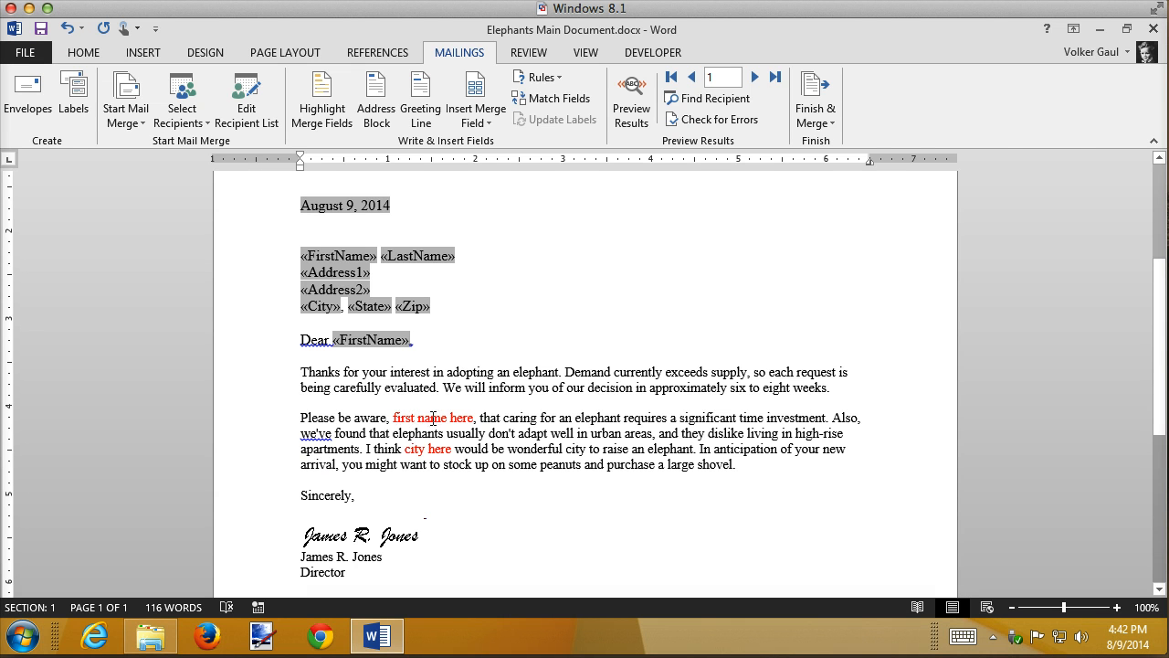
left_click_drag(395, 417, 473, 417)
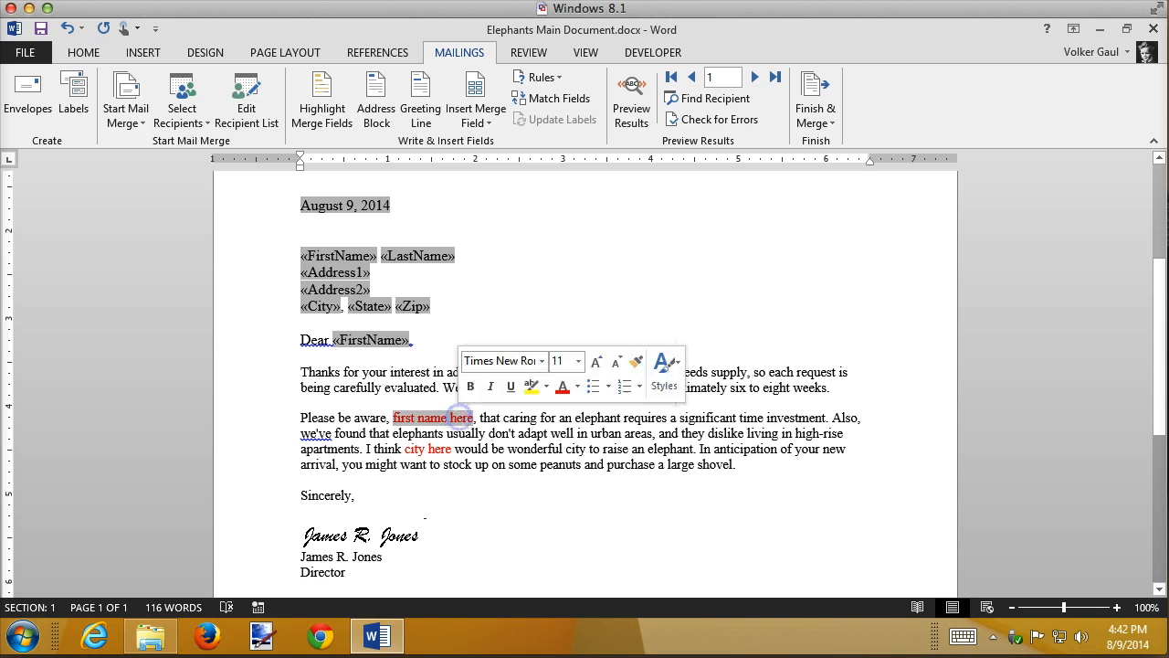
left_click(477, 119)
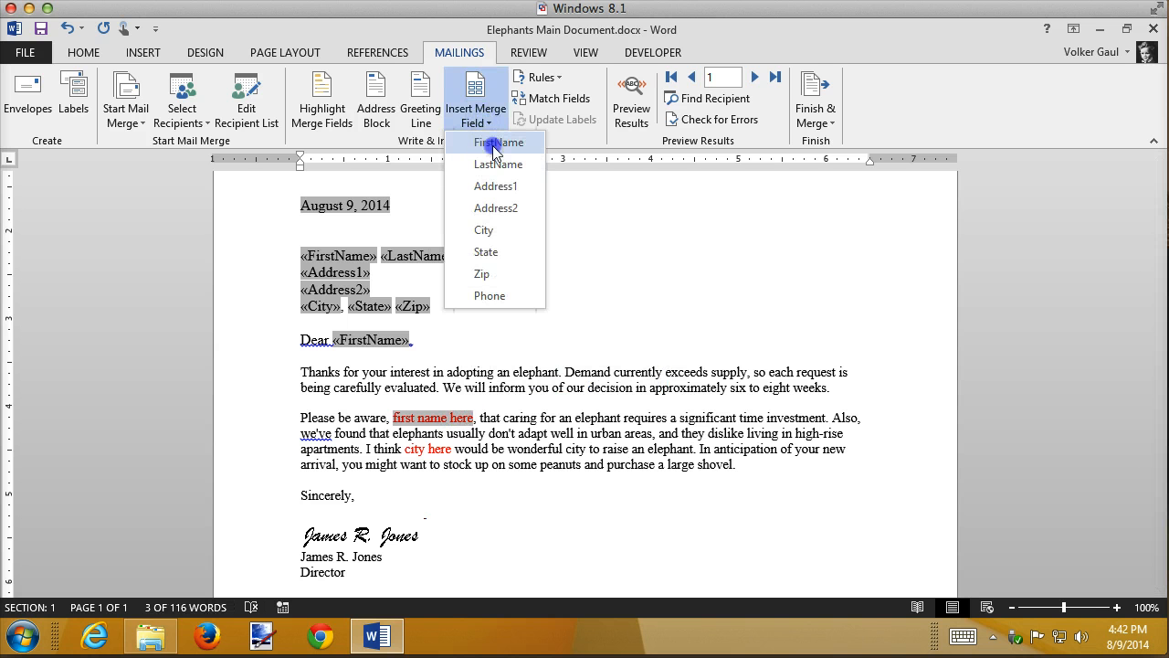
left_click(479, 143)
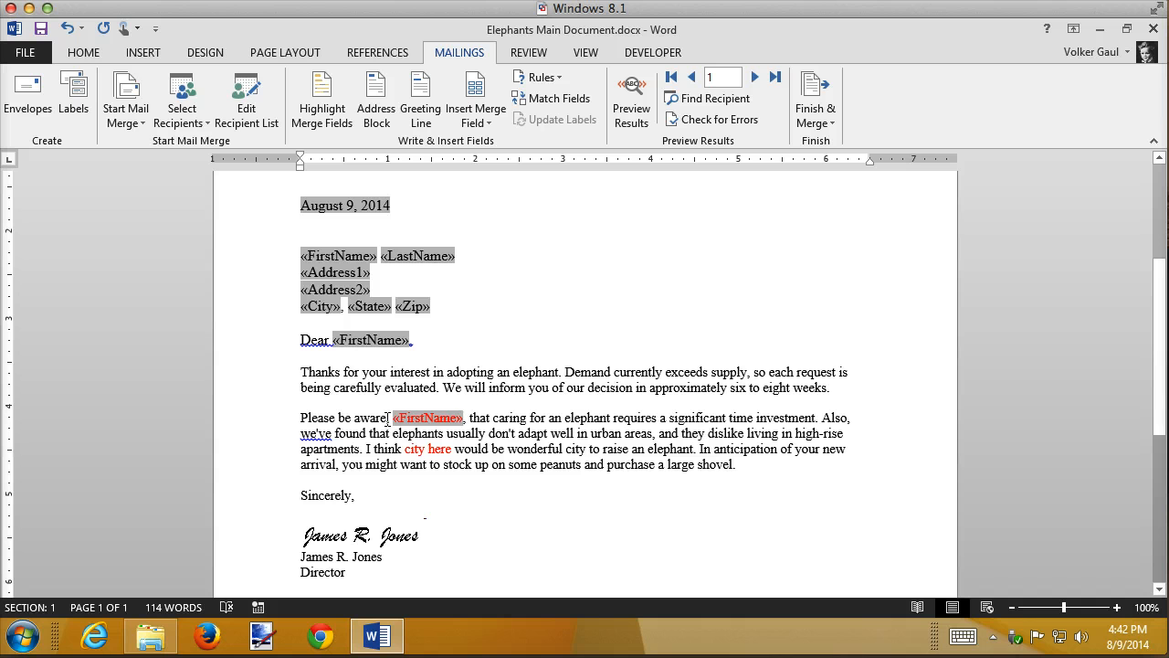
Step: Clear the red formatting from the second paragraph's FirstName field, copying the format of the word "aware" onto it with Format Painter
left_click(446, 418)
key("ctrl+space")
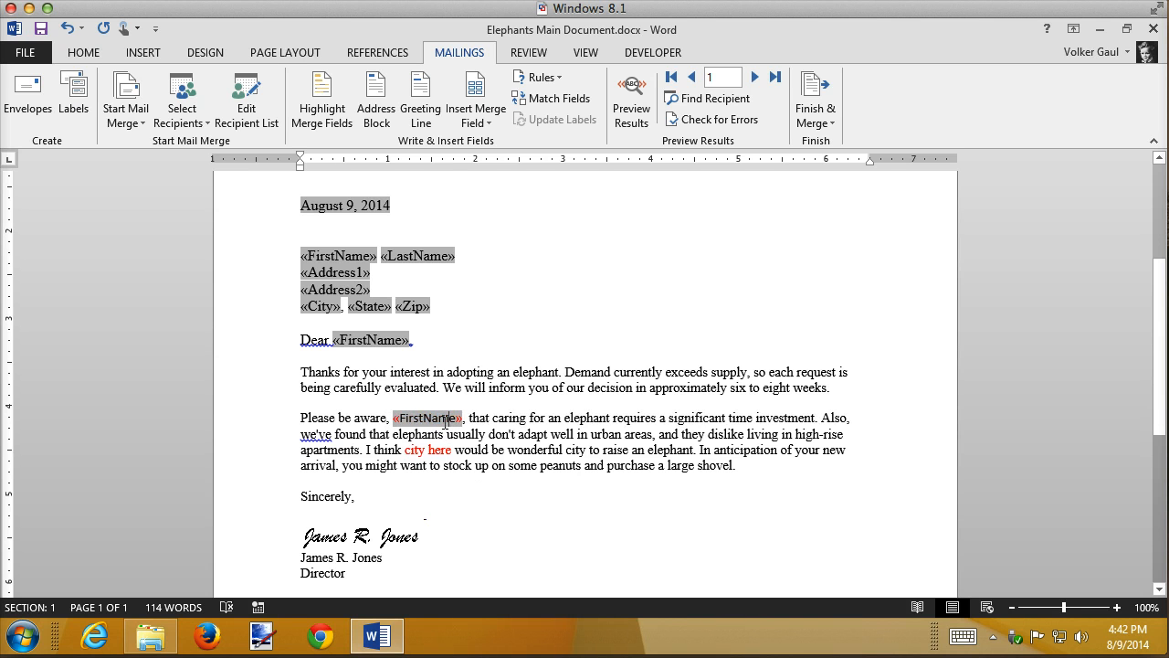
left_click_drag(395, 417, 461, 418)
double_click(373, 417)
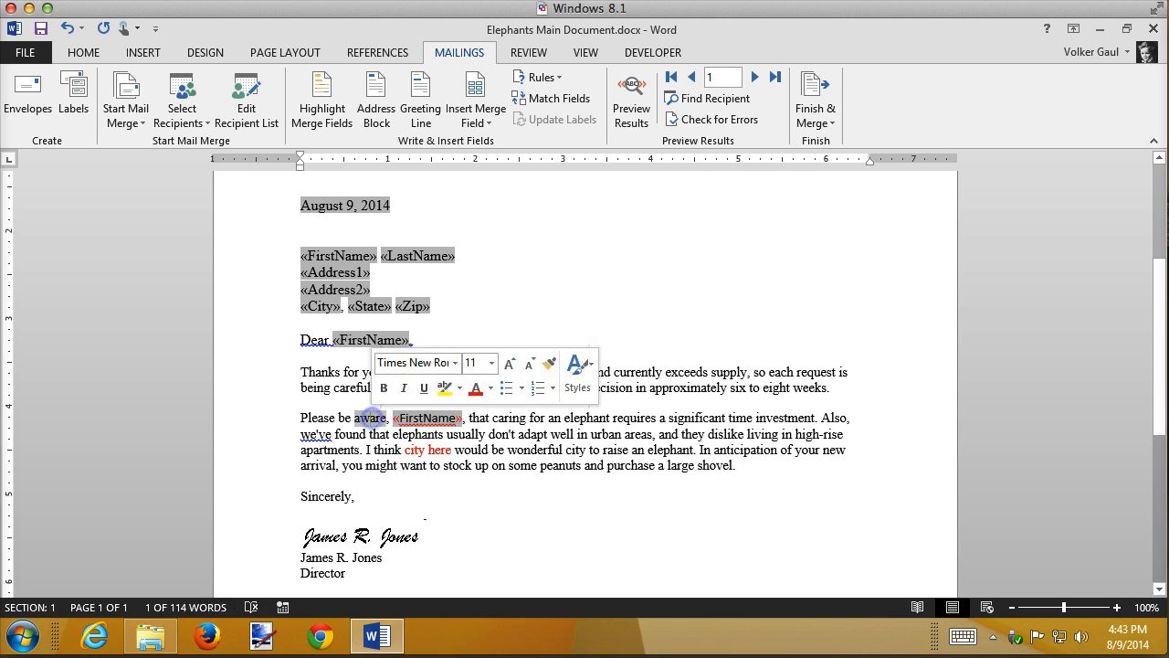
left_click(550, 364)
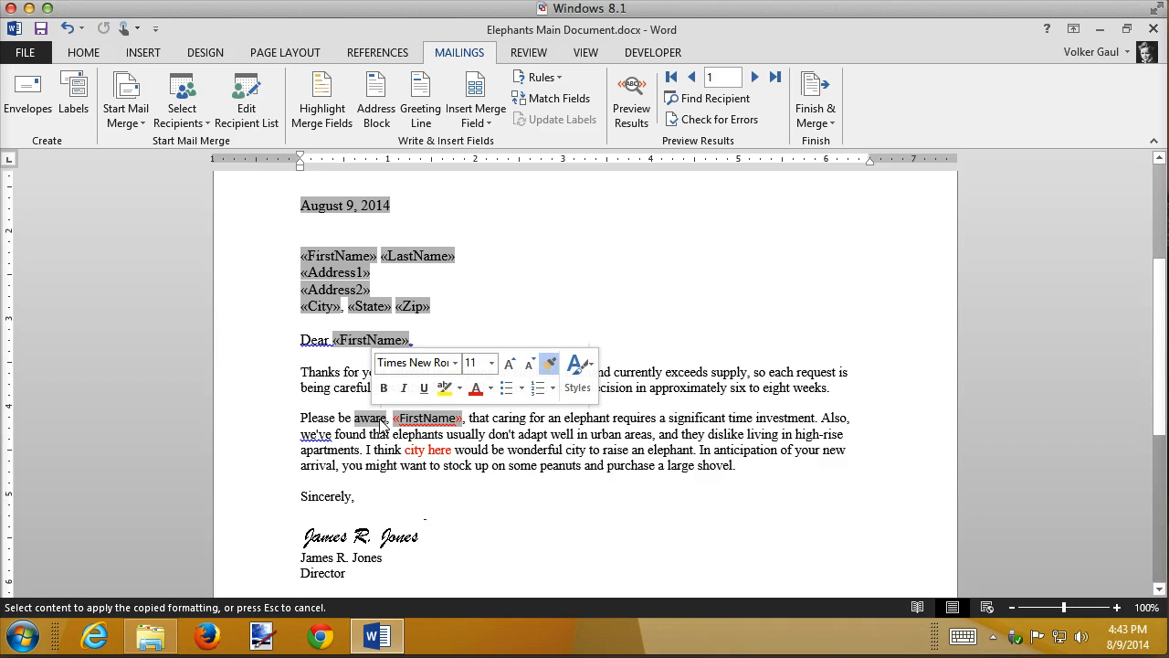
left_click_drag(391, 417, 493, 419)
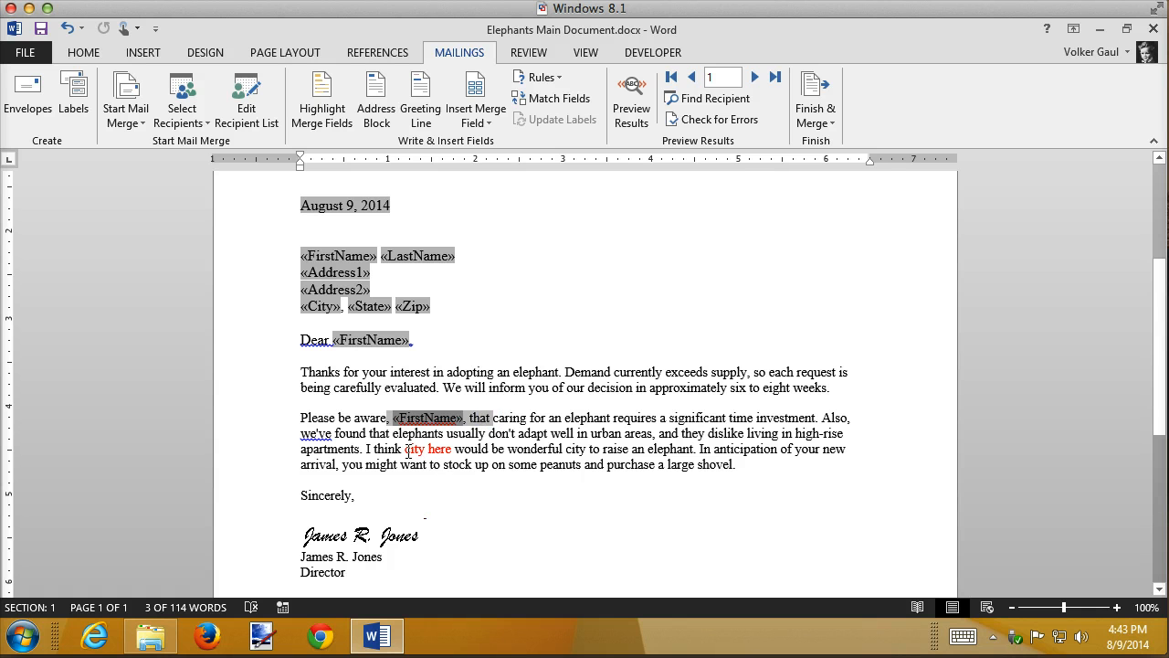
Step: Replace the red "city here" placeholder in the second paragraph with the City merge field
left_click_drag(404, 449, 442, 462)
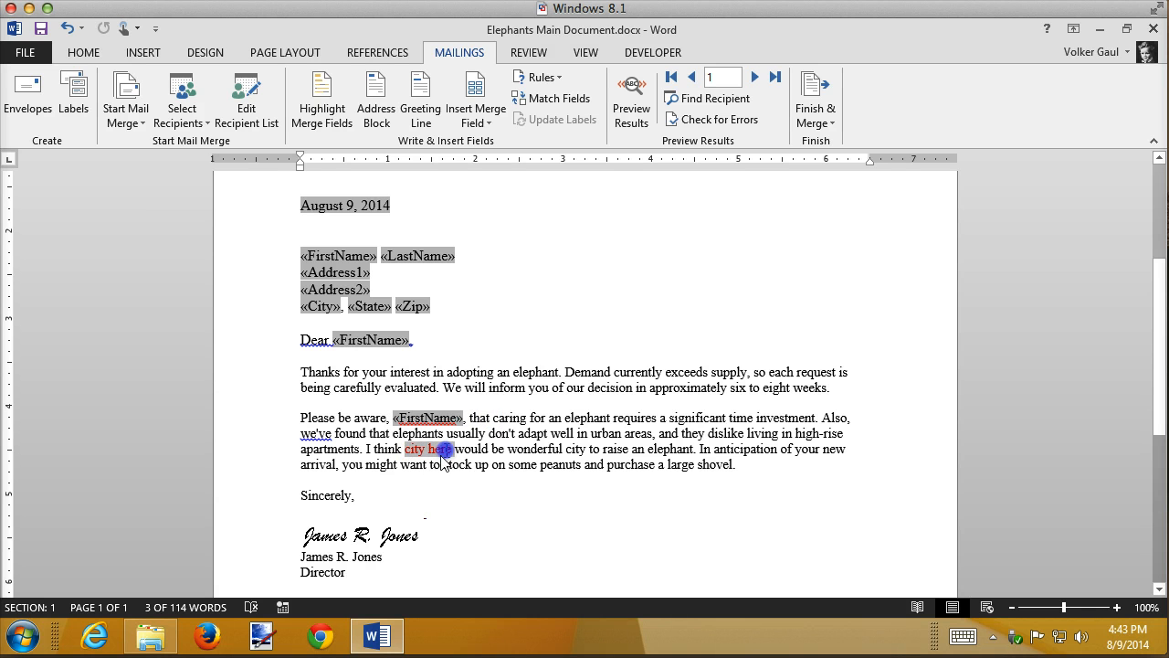
key("Delete")
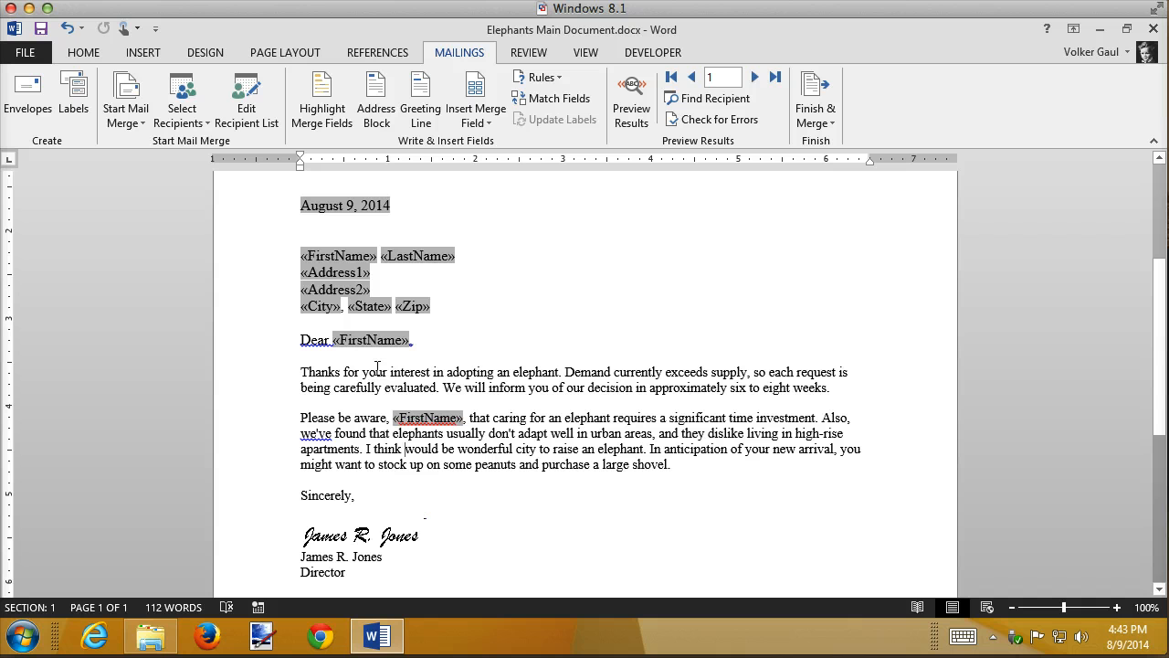
left_click(477, 112)
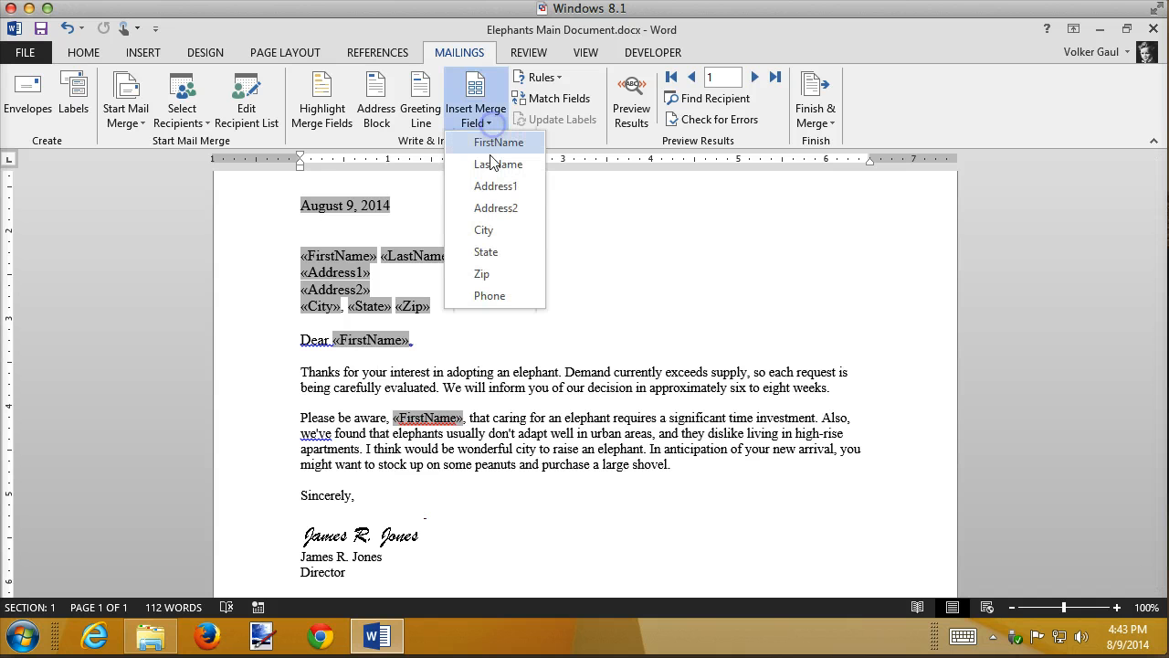
left_click(483, 235)
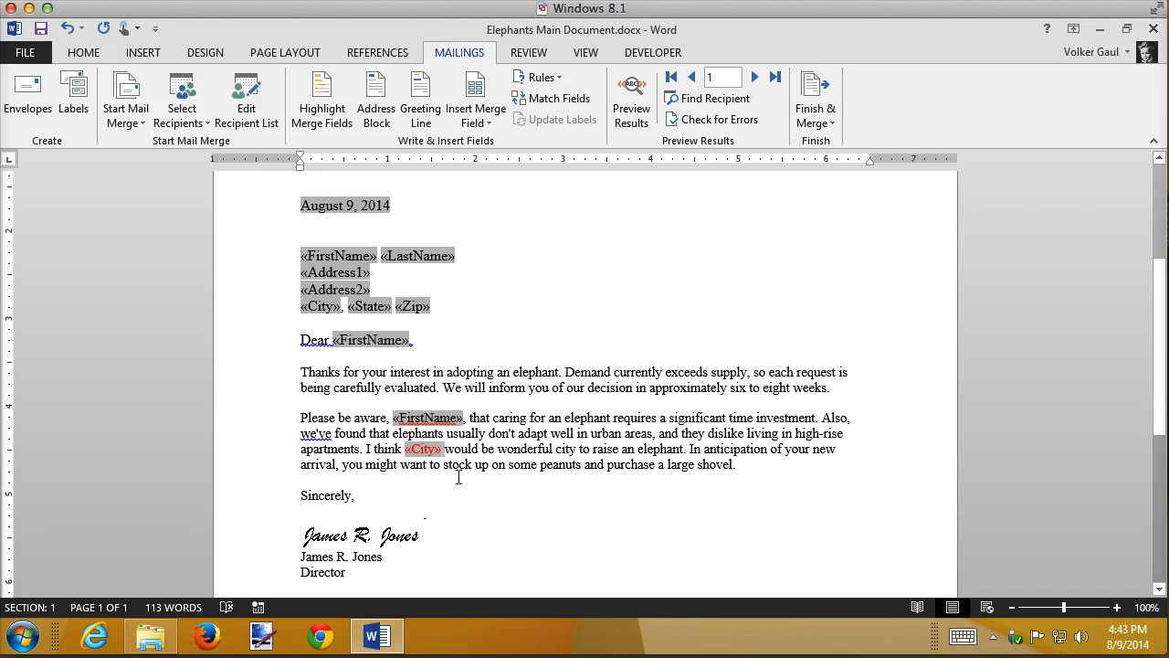
Step: Clear the red formatting from the second paragraph's City field by copying the format of the word "think" with Format Painter
double_click(388, 448)
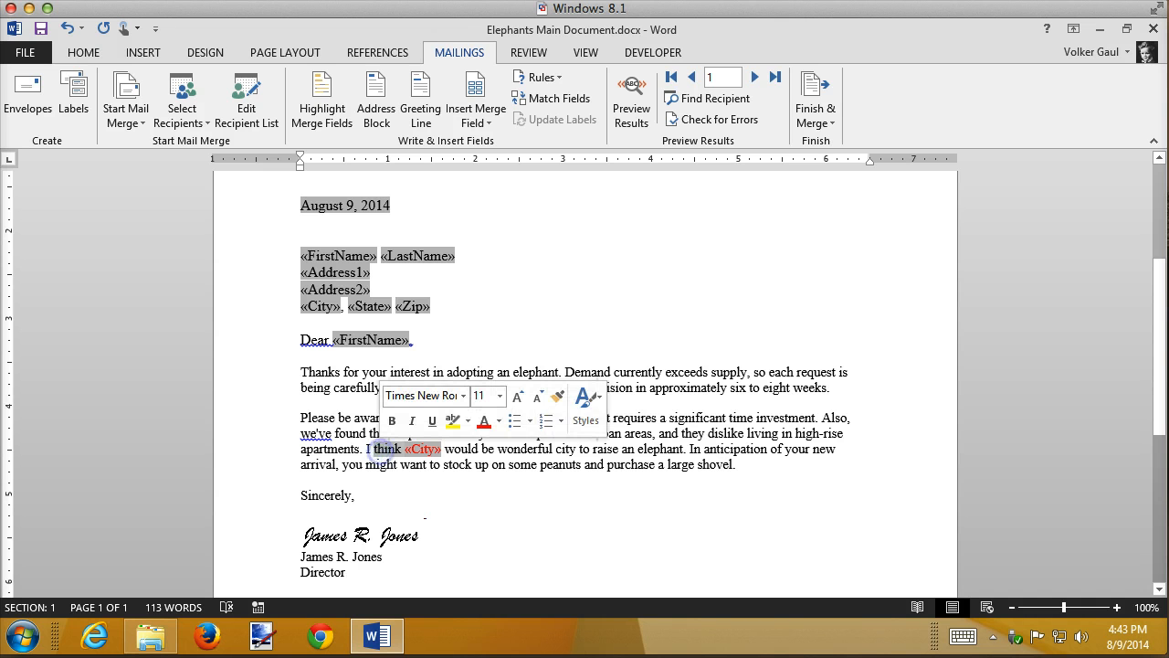
left_click(557, 395)
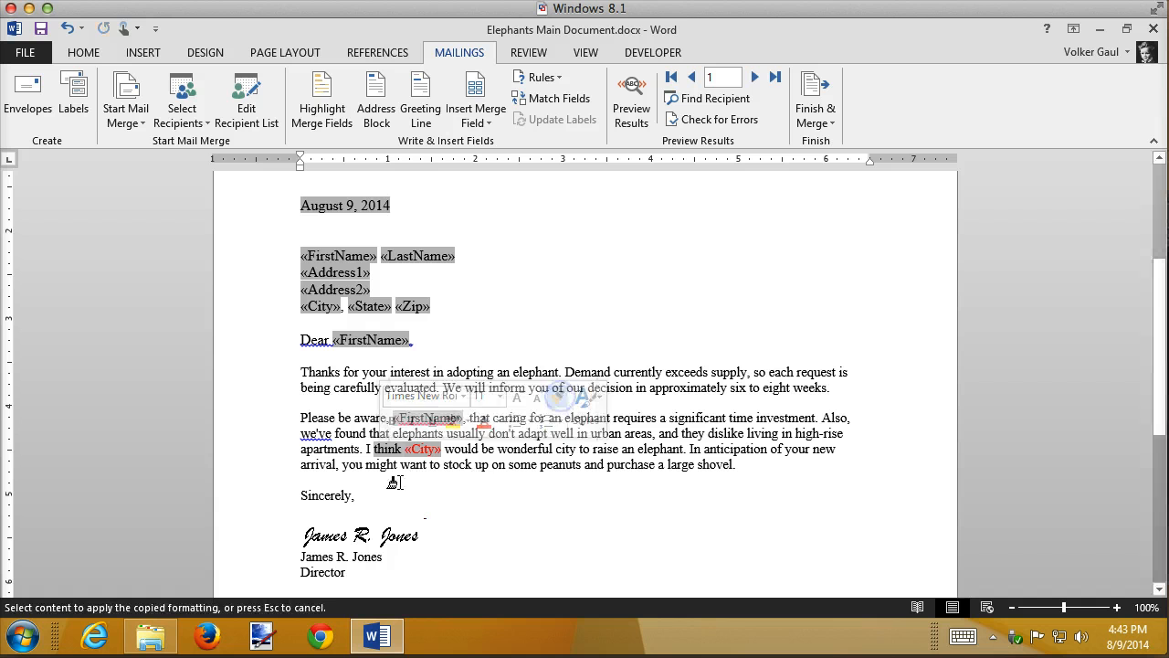
left_click_drag(406, 449, 461, 448)
left_click(591, 463)
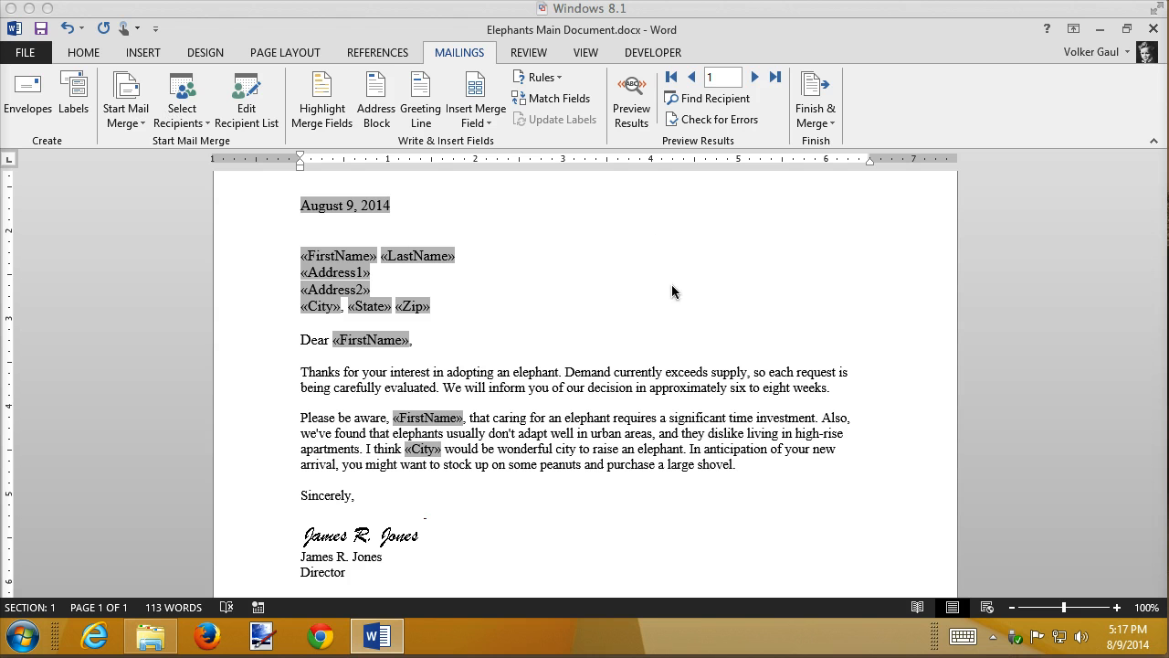
left_click(143, 126)
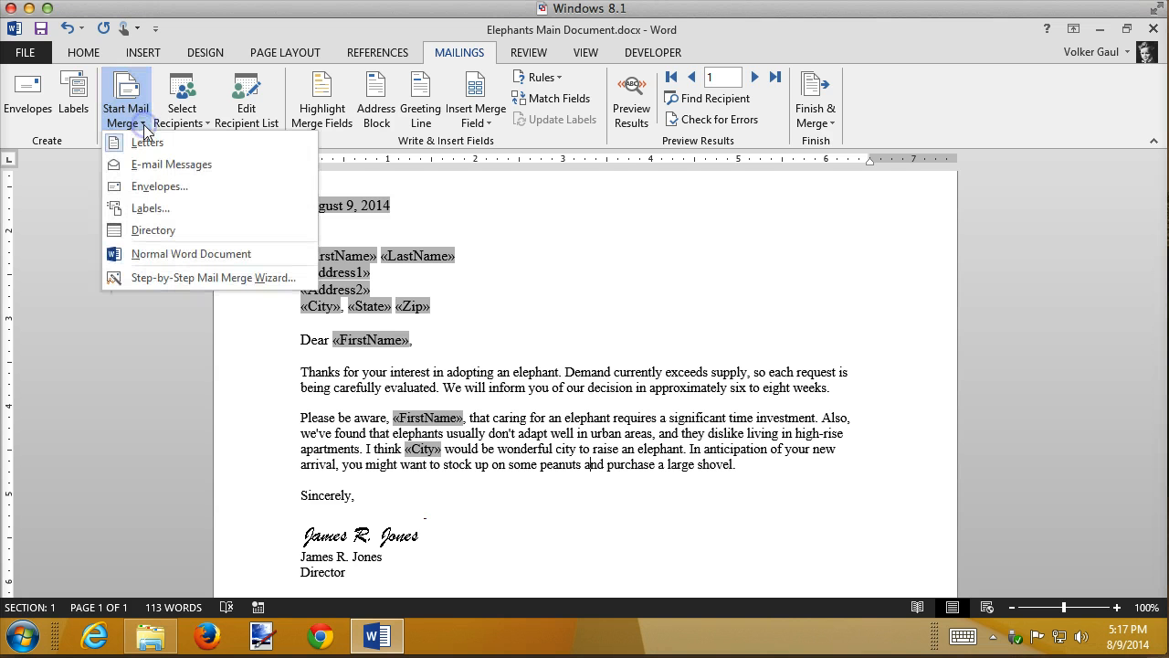
left_click(5, 245)
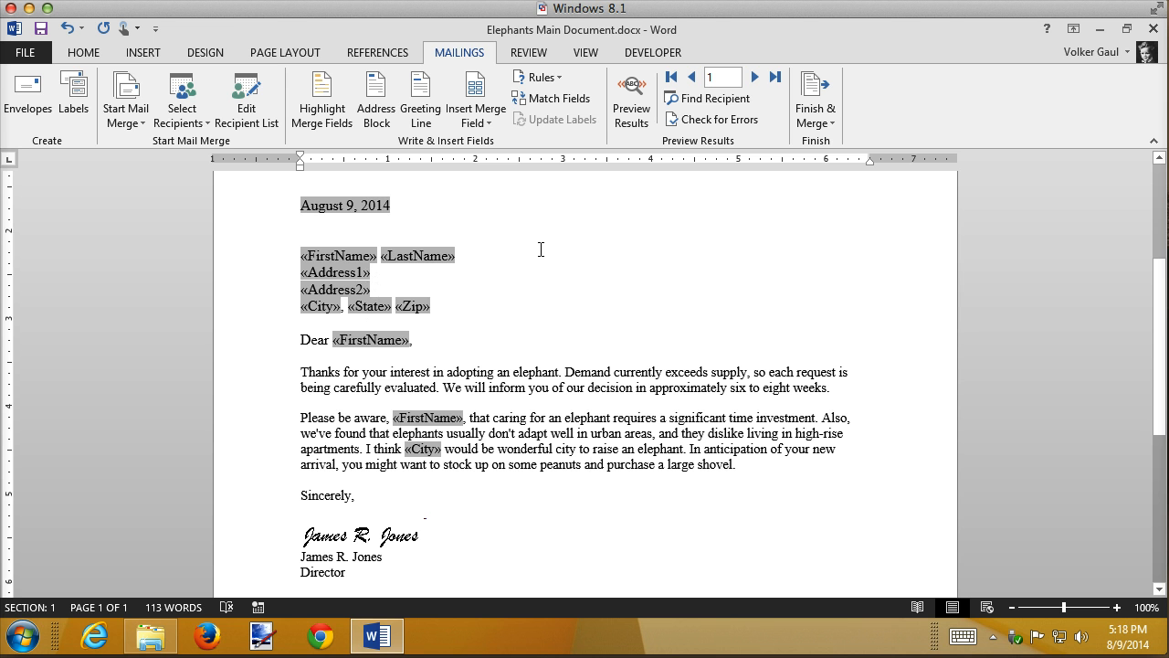
Step: Draw an empty text box about 0.84" high and 2.1" wide beside the address merge fields
left_click(143, 52)
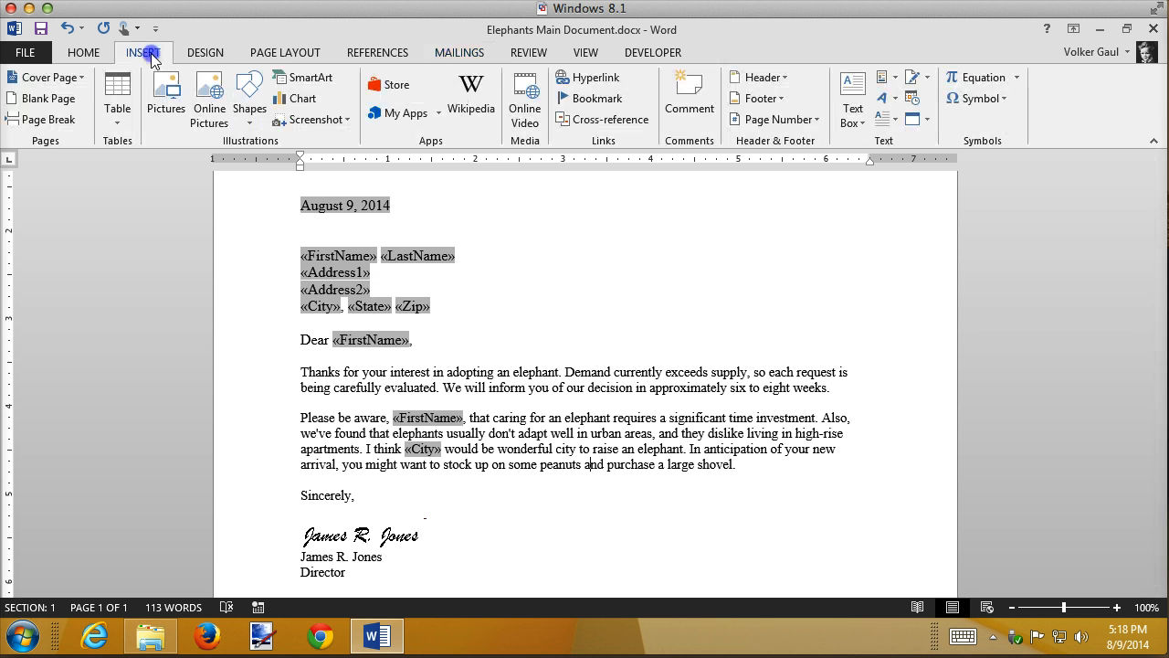
left_click(851, 121)
left_click(815, 510)
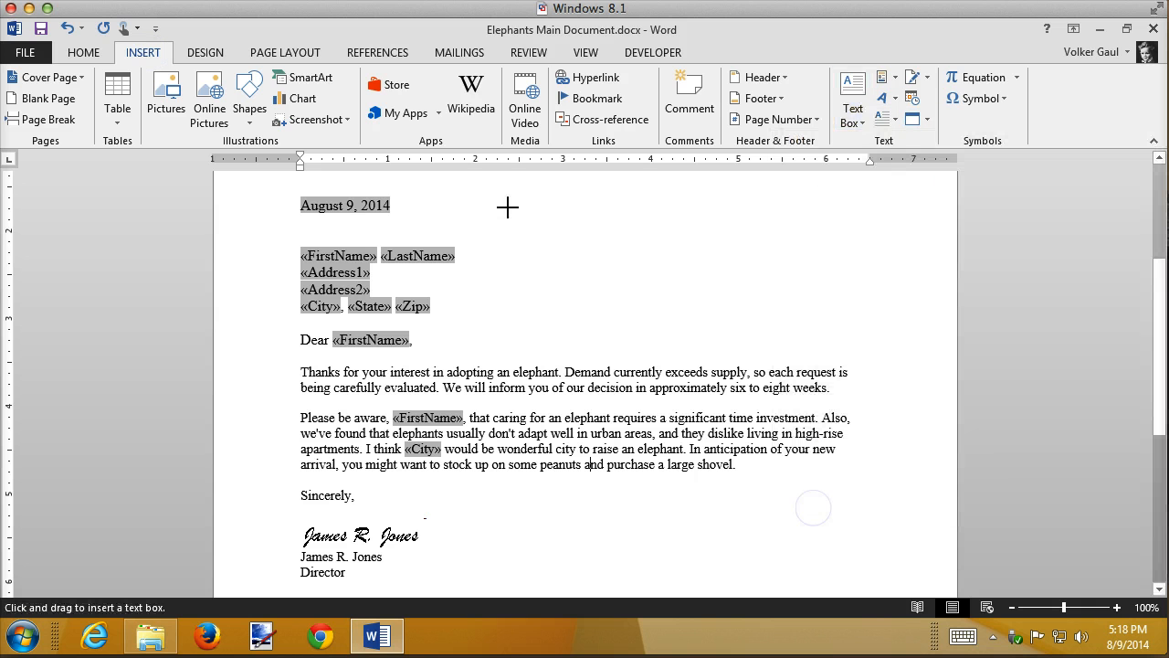
mouse_move(522, 244)
left_mouse_down()
mouse_move(597, 304)
mouse_move(707, 319)
left_mouse_up()
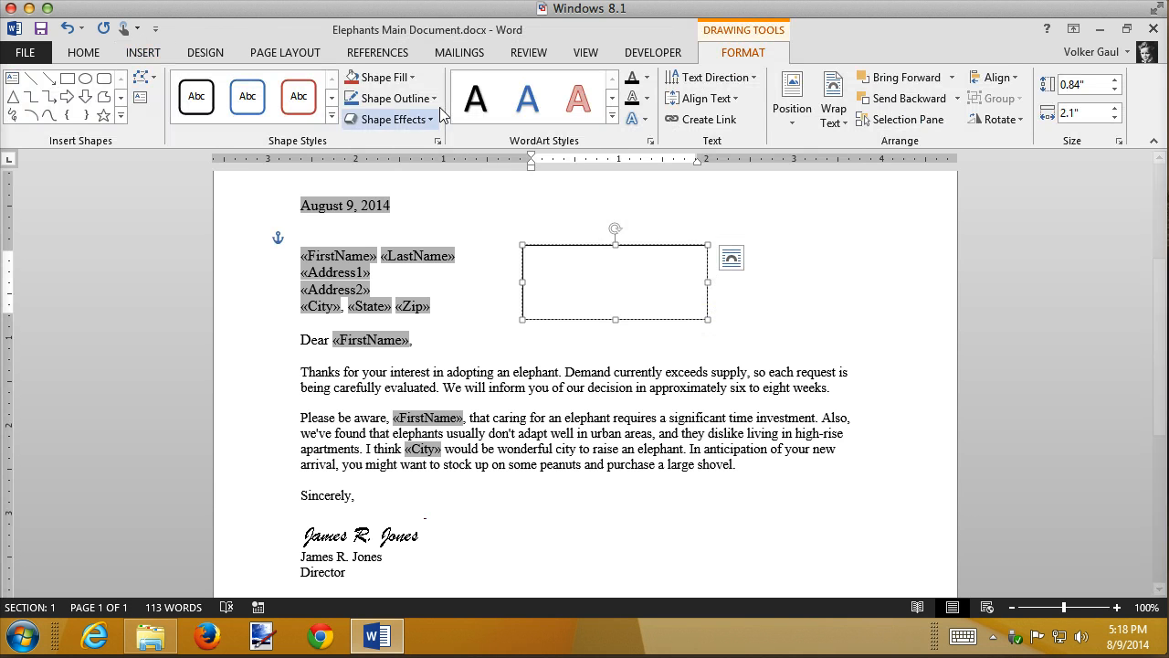
Step: Insert an Address Block field with first name, last name and postal address into the text box, previewing it for records 2 and 3
left_click(461, 55)
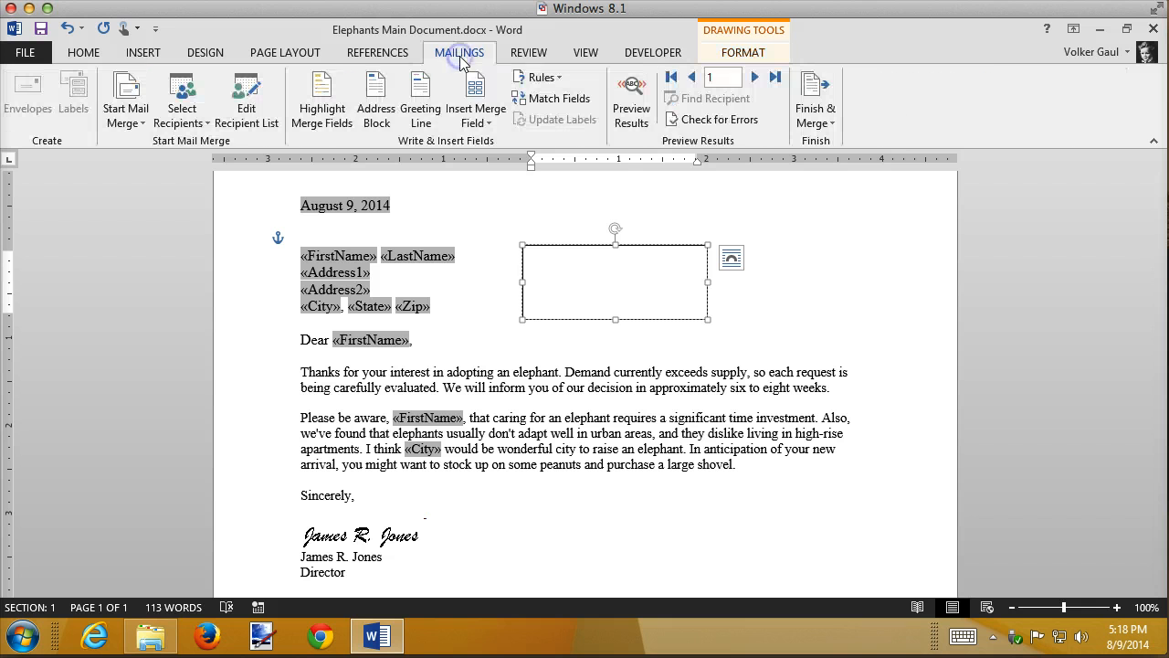
left_click(377, 91)
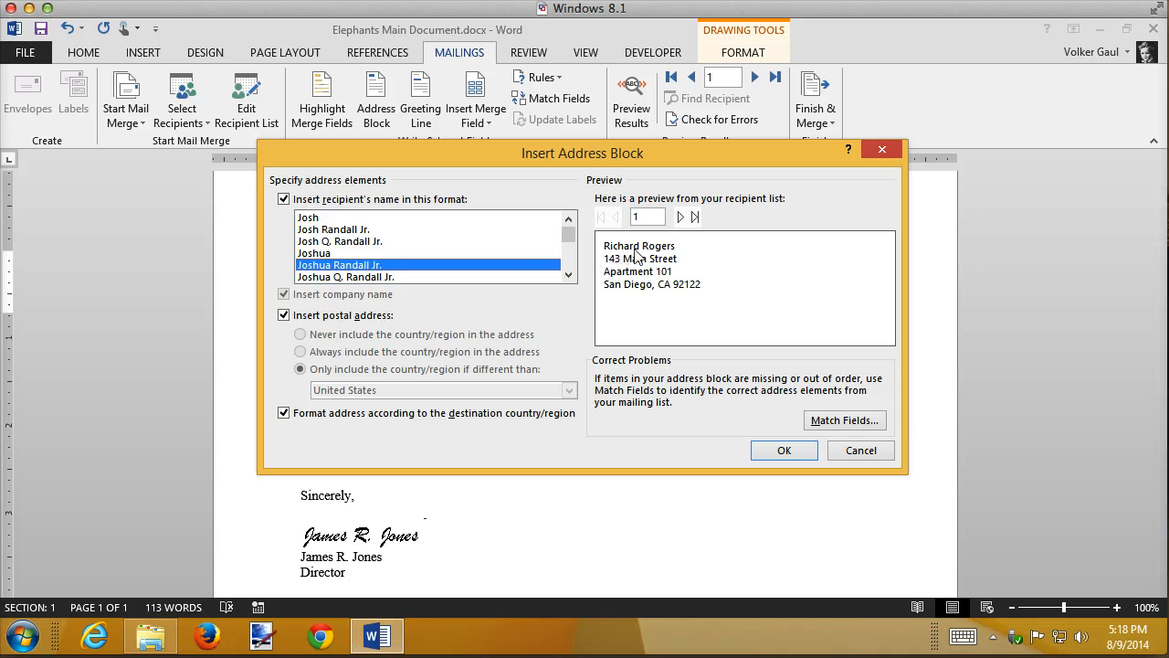
left_click(685, 217)
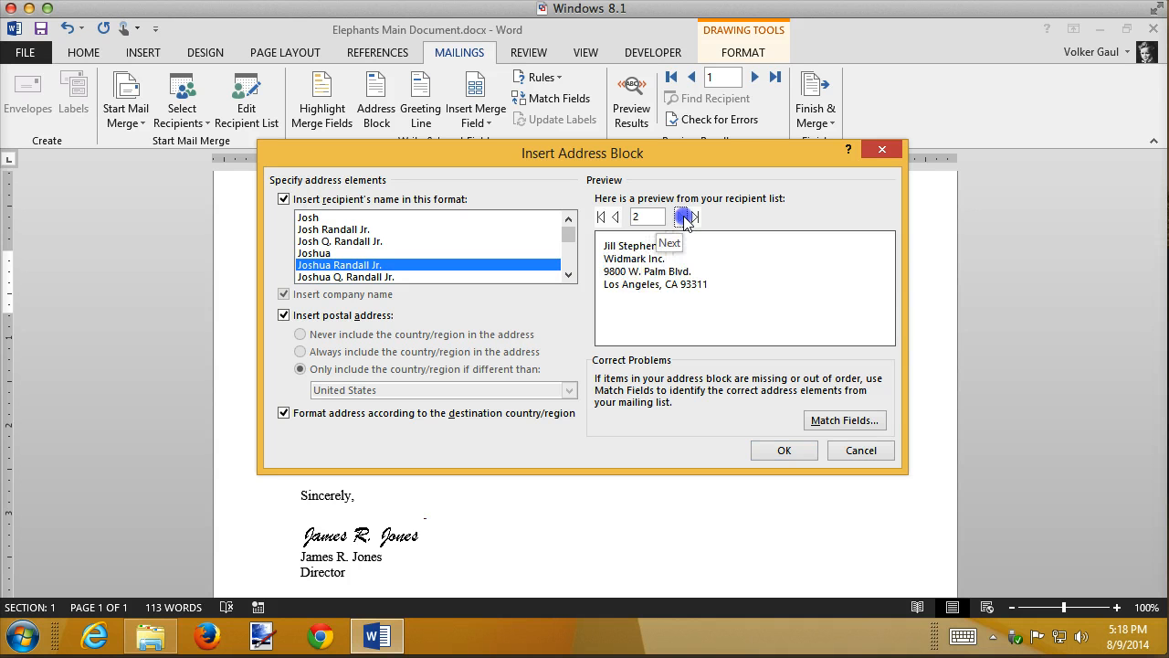
left_click(685, 217)
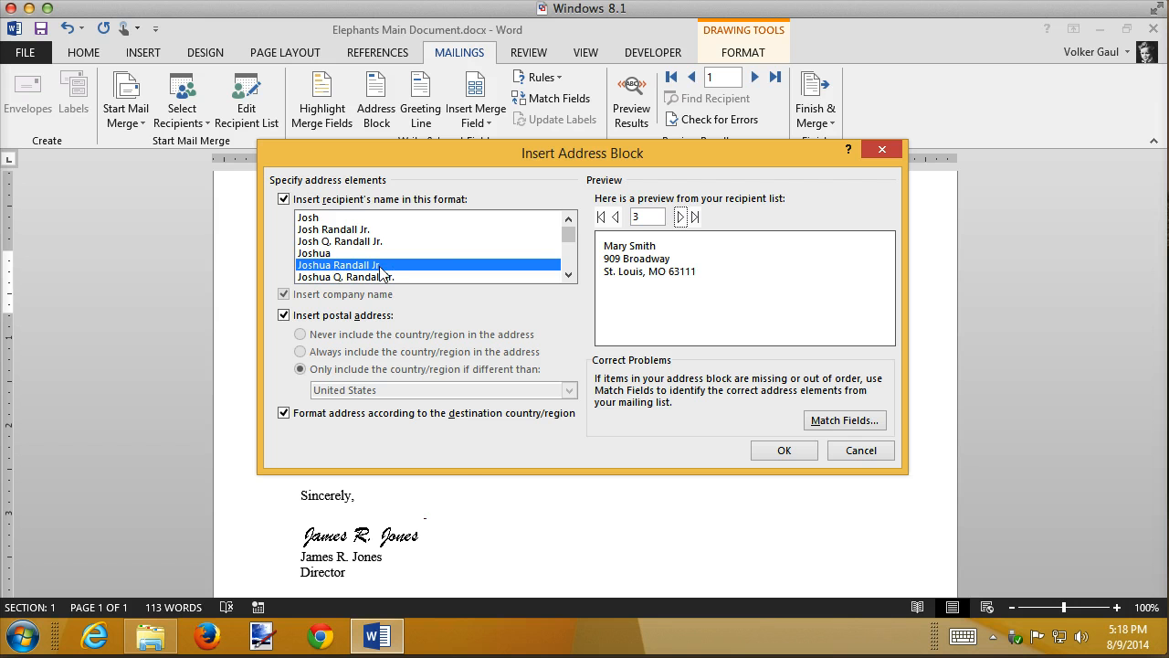
left_click(783, 451)
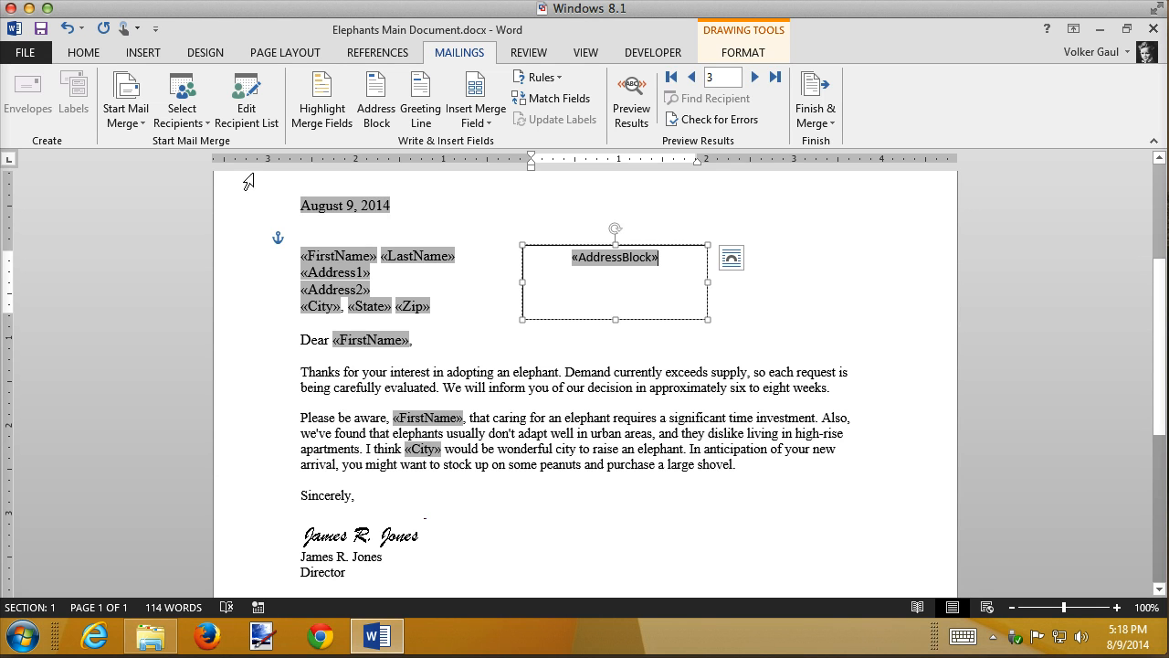
Step: Add a line below the salutation and insert a Greeting Line field there with "Dear", the first-name-only format and a comma
left_click(413, 341)
key("Return")
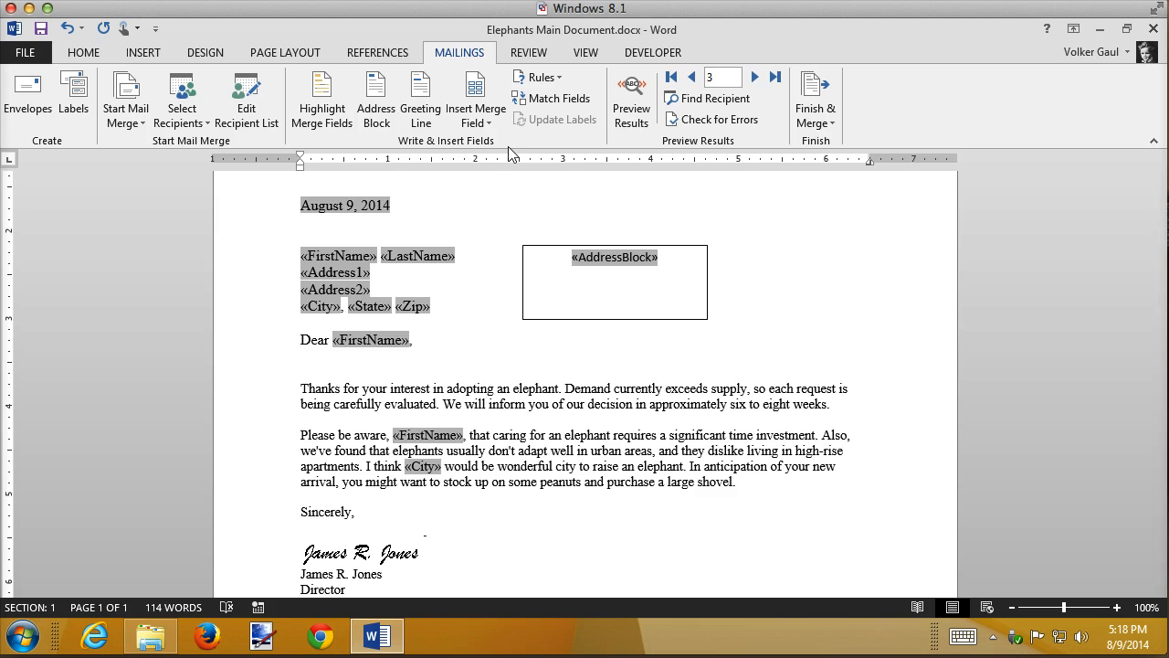
left_click(421, 108)
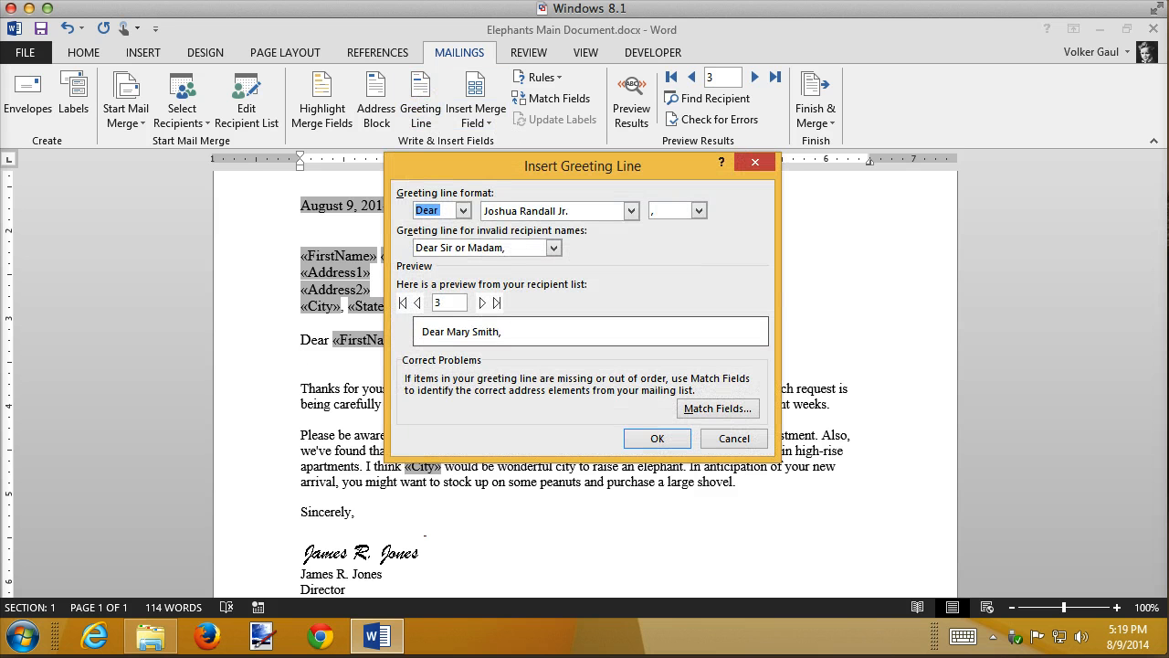
left_click(463, 211)
left_click(463, 211)
left_click(630, 211)
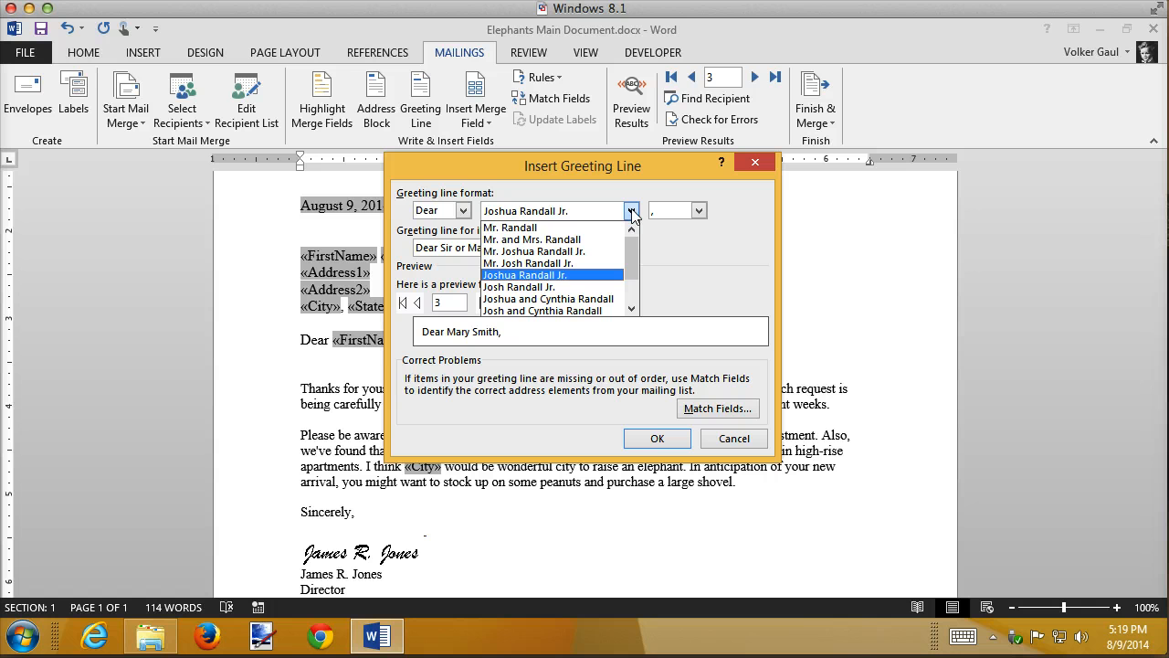
left_click_drag(631, 253, 631, 279)
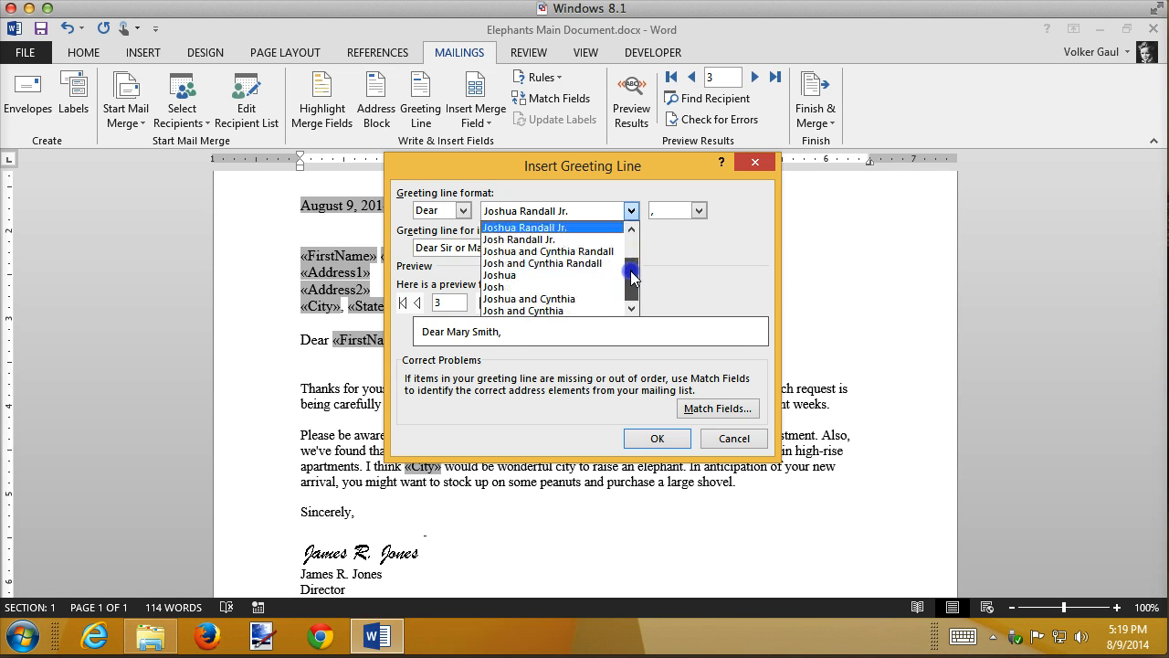
left_click(507, 276)
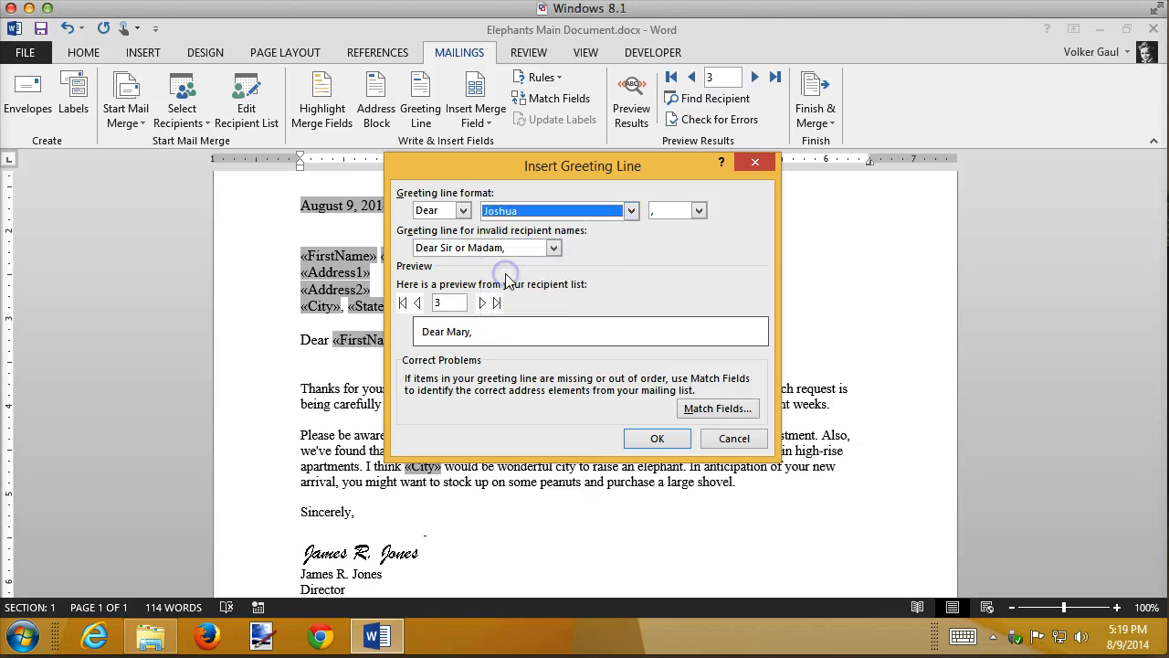
left_click(658, 439)
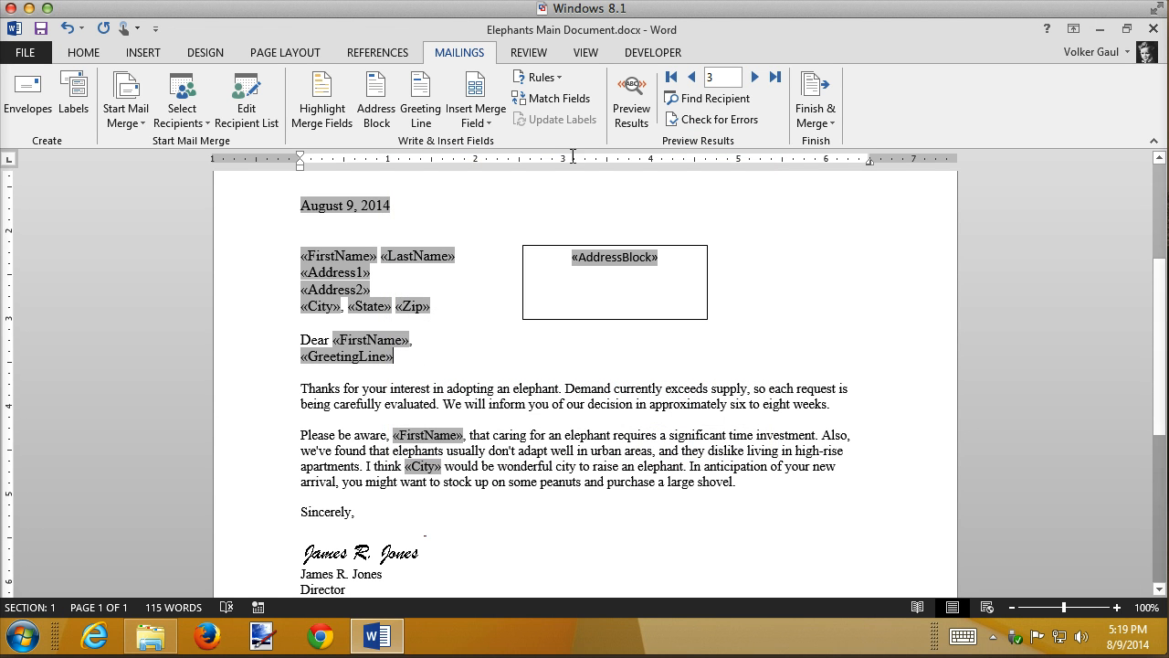
Step: Preview the merge results and go through the letters from record 1 to record 6
left_click(632, 94)
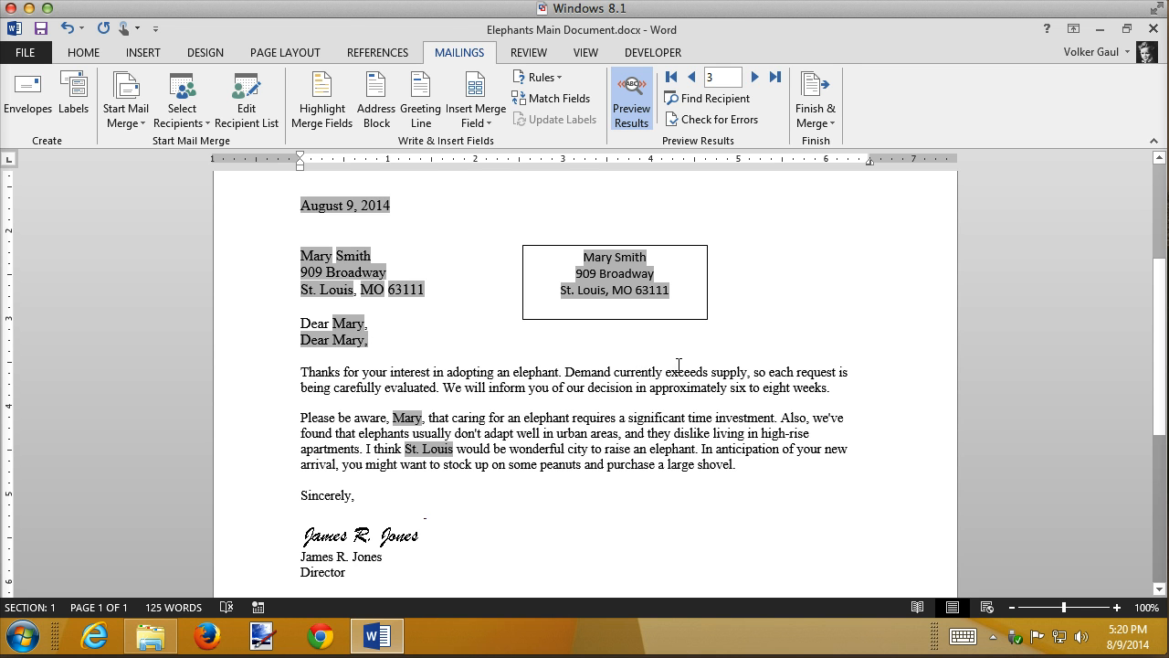
left_click(694, 78)
left_click(693, 78)
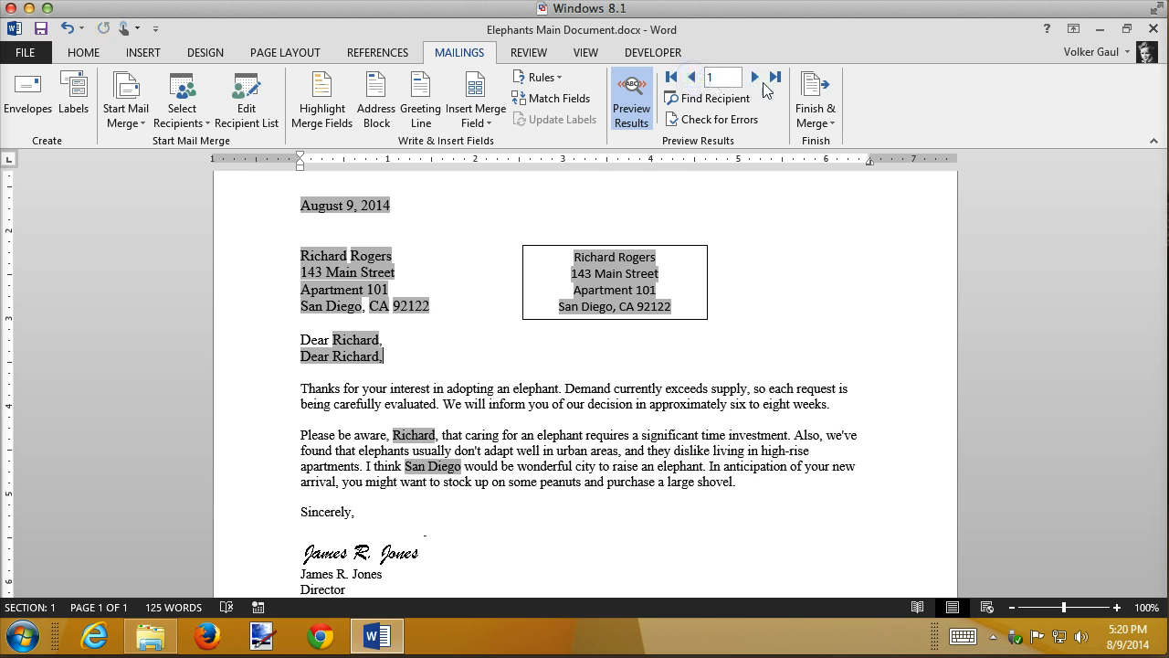
left_click(754, 77)
left_click(755, 78)
left_click(754, 78)
left_click(754, 78)
left_click(755, 78)
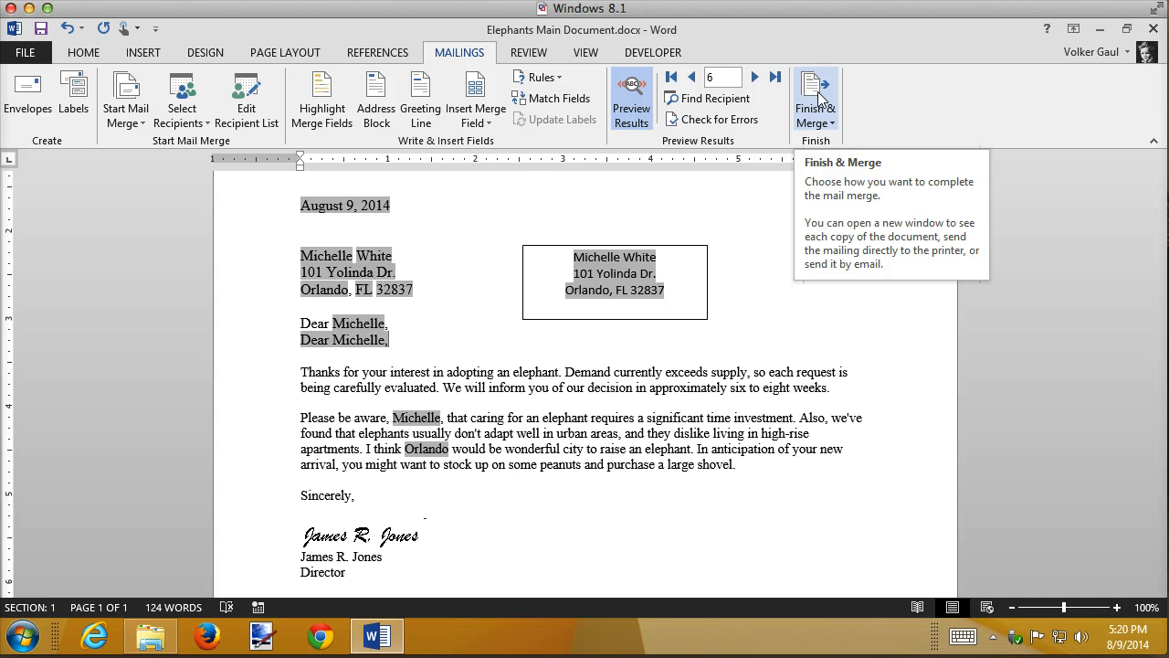
Step: Examine the full layout of the record 6 letter, and step back through the previewed letters to record 2
scroll(1014, 309, "down", 6)
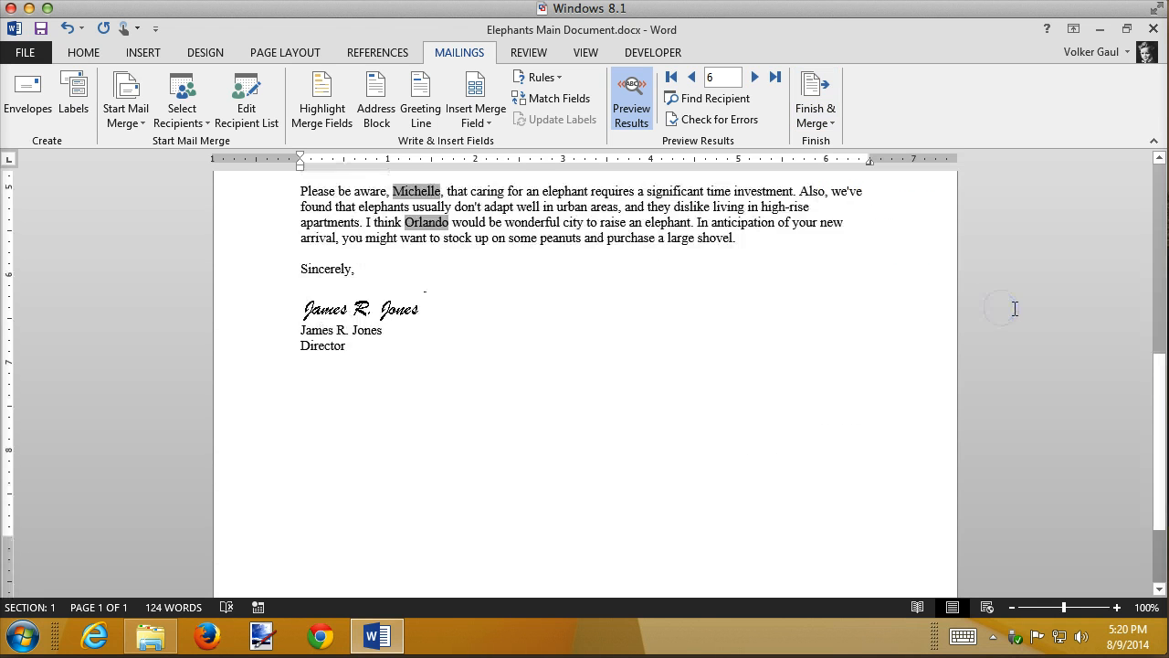
scroll(1014, 309, "up", 10)
scroll(1015, 308, "down", 4)
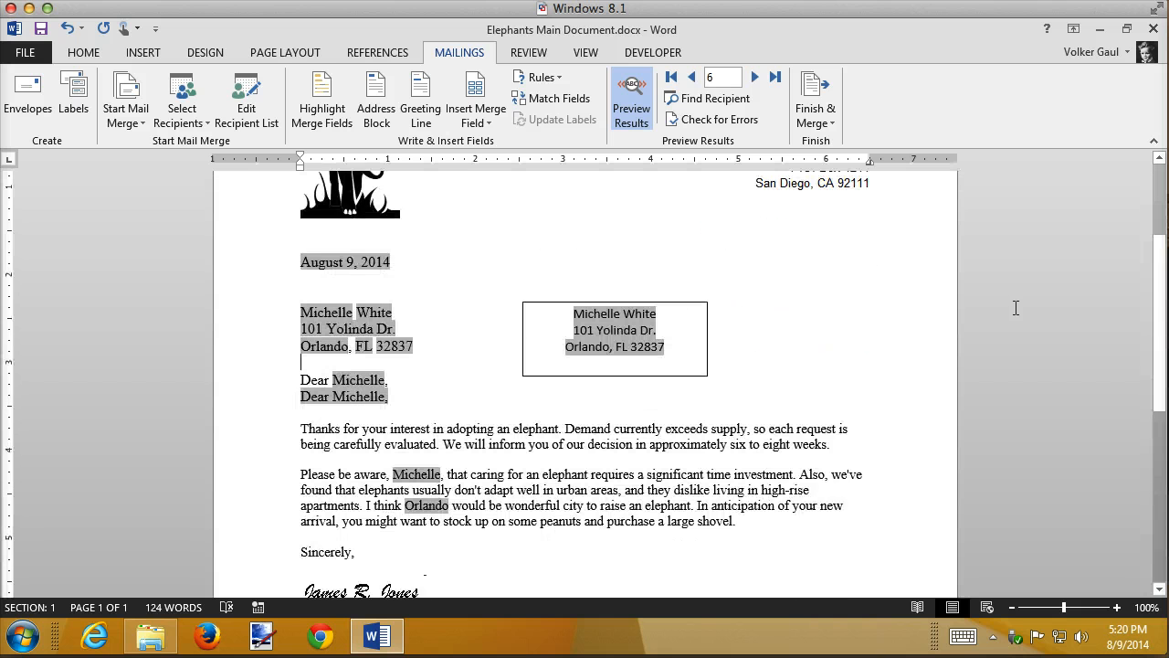
left_click(691, 78)
left_click(691, 78)
left_click(691, 77)
left_click(691, 77)
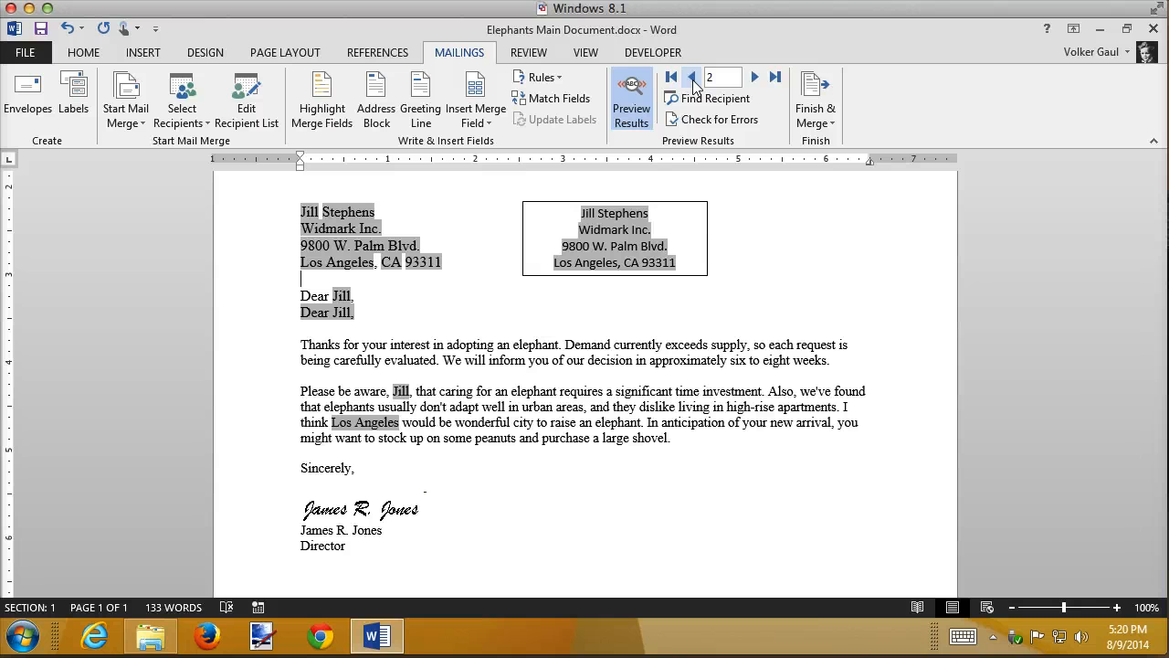
Step: Finish the merge by merging all records into a new document of individual letters
left_click(828, 100)
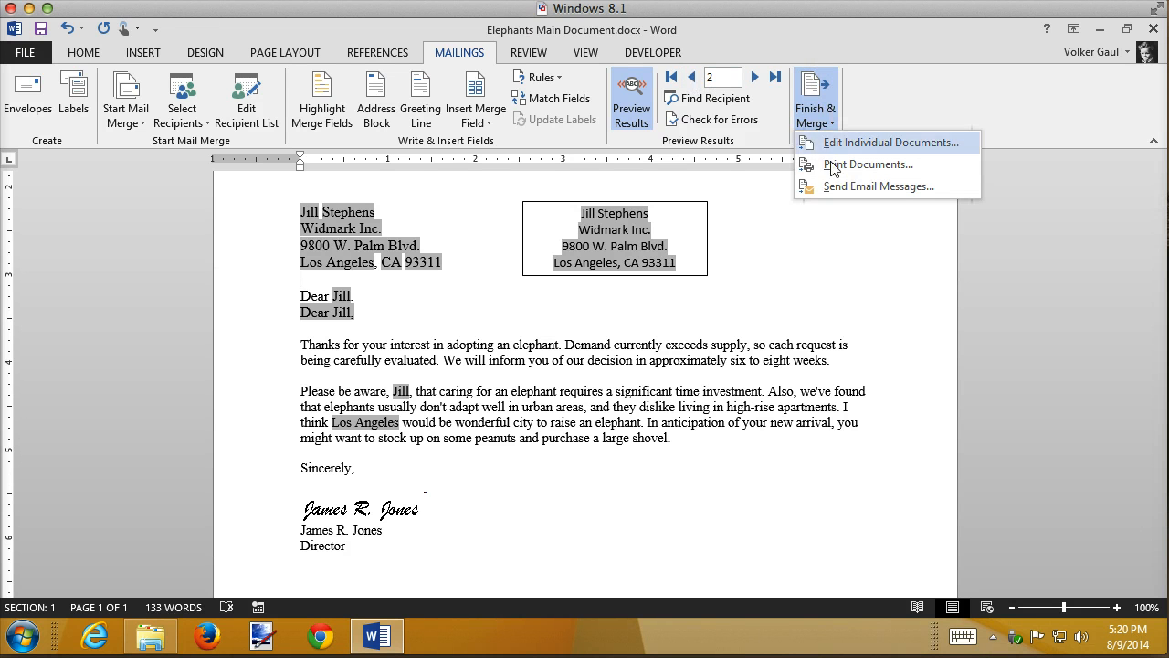
left_click(879, 144)
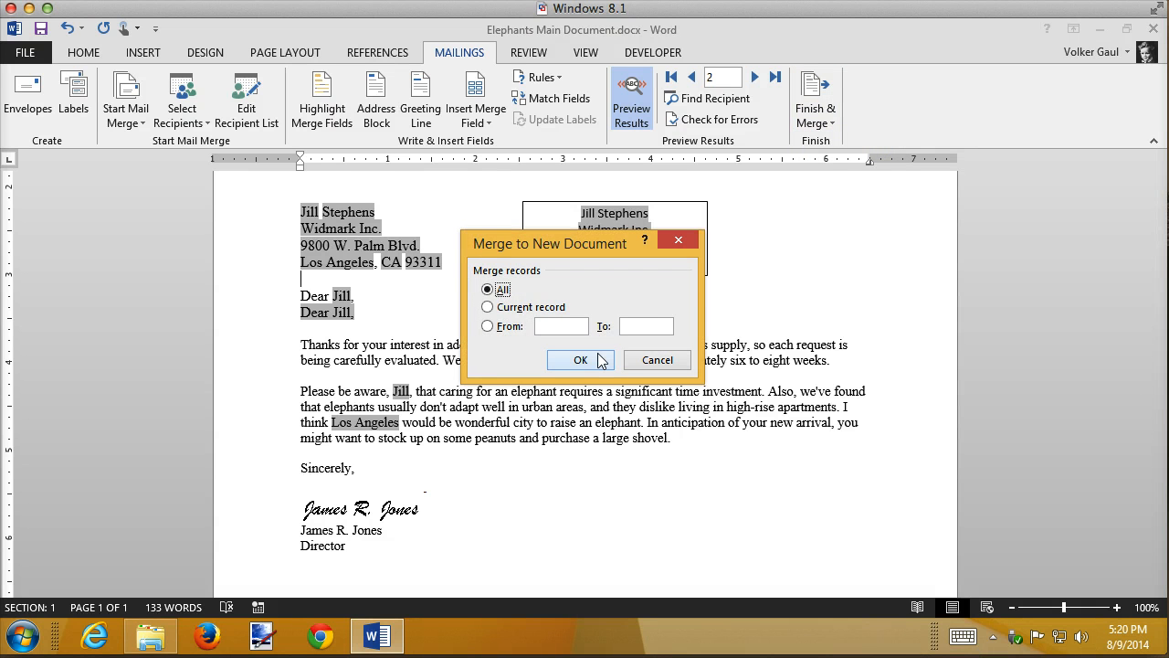
left_click(581, 360)
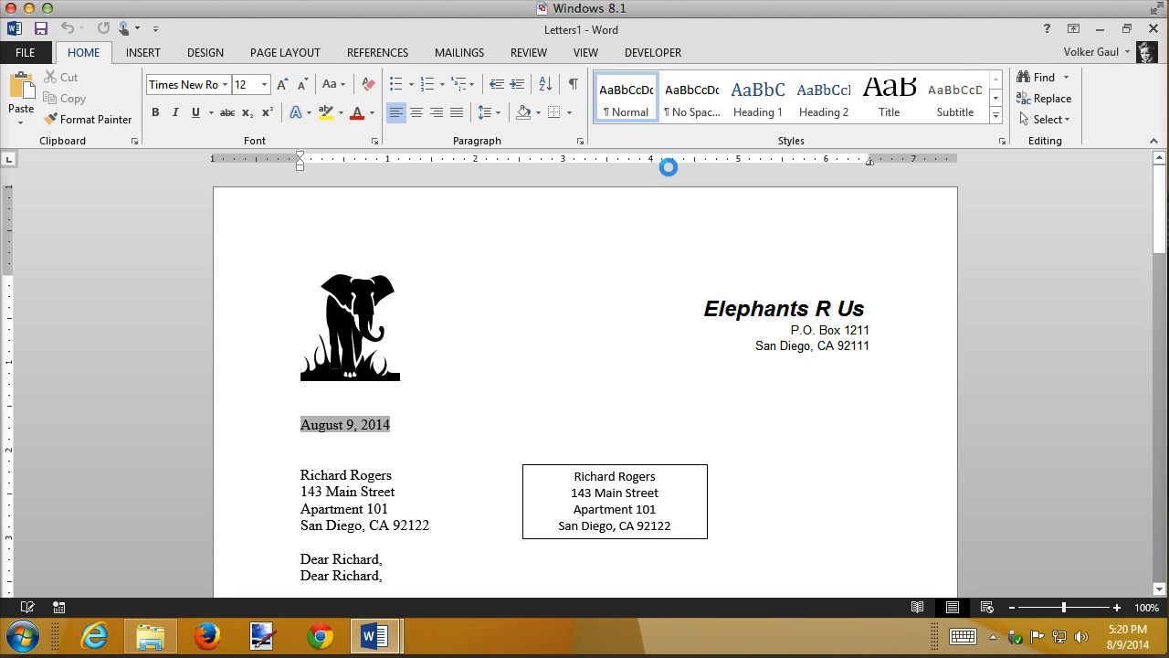
Step: Reduce the merged letters and main document windows and arrange them next to each other, with the merged letters in front
left_click(1126, 28)
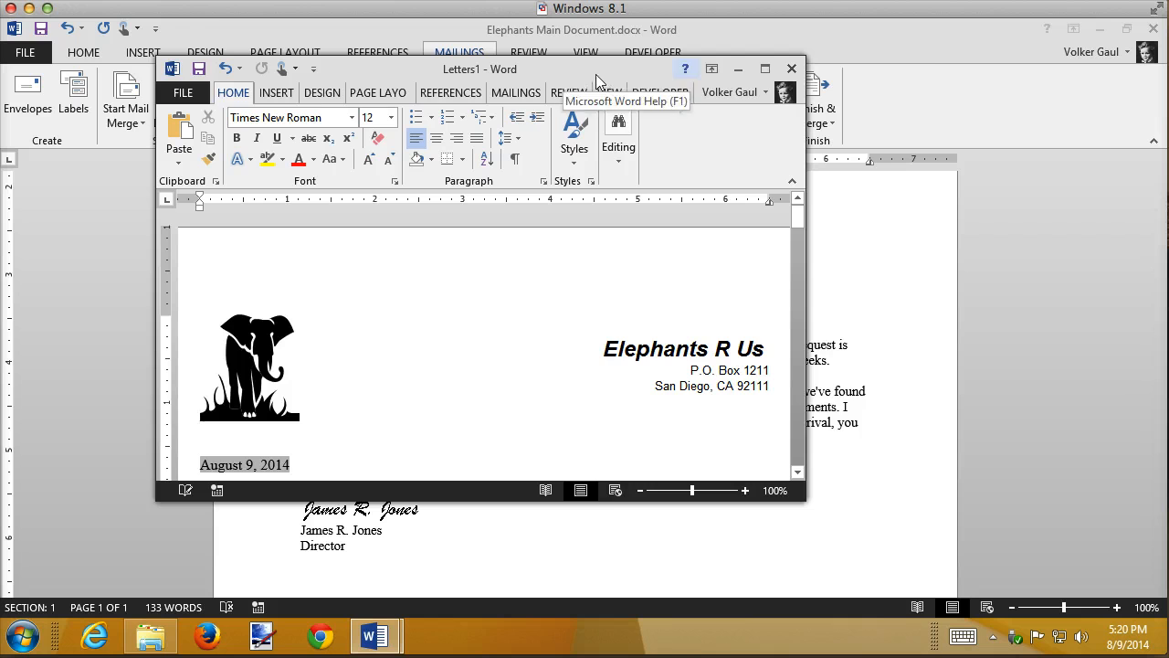
left_click_drag(595, 74, 740, 81)
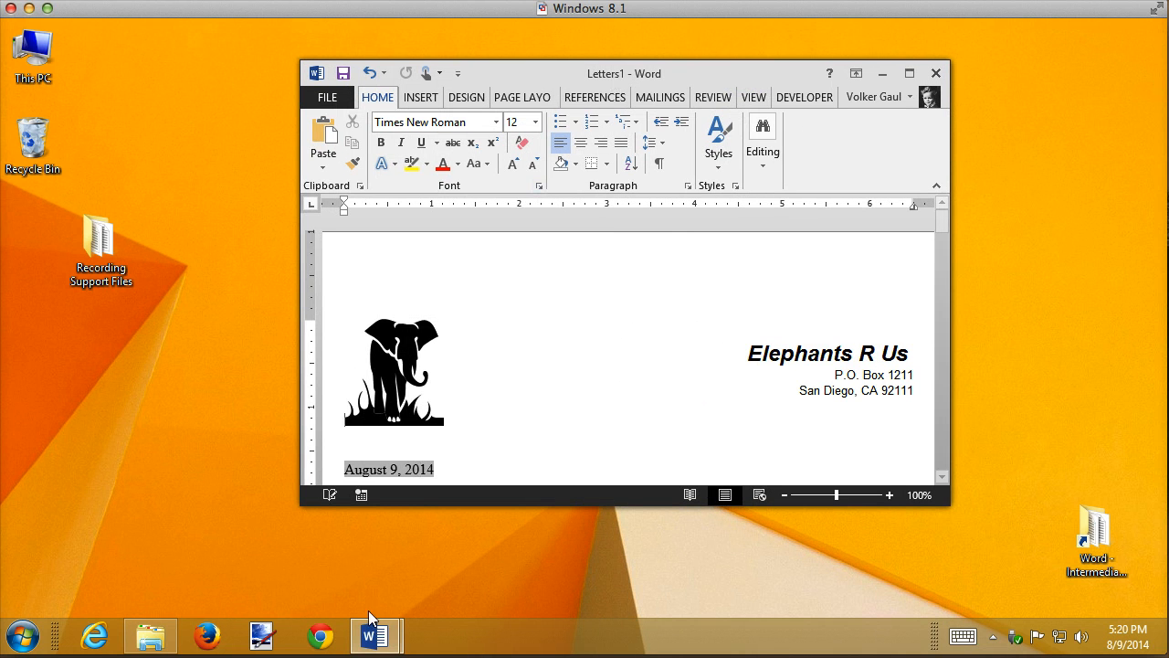
left_click(376, 648)
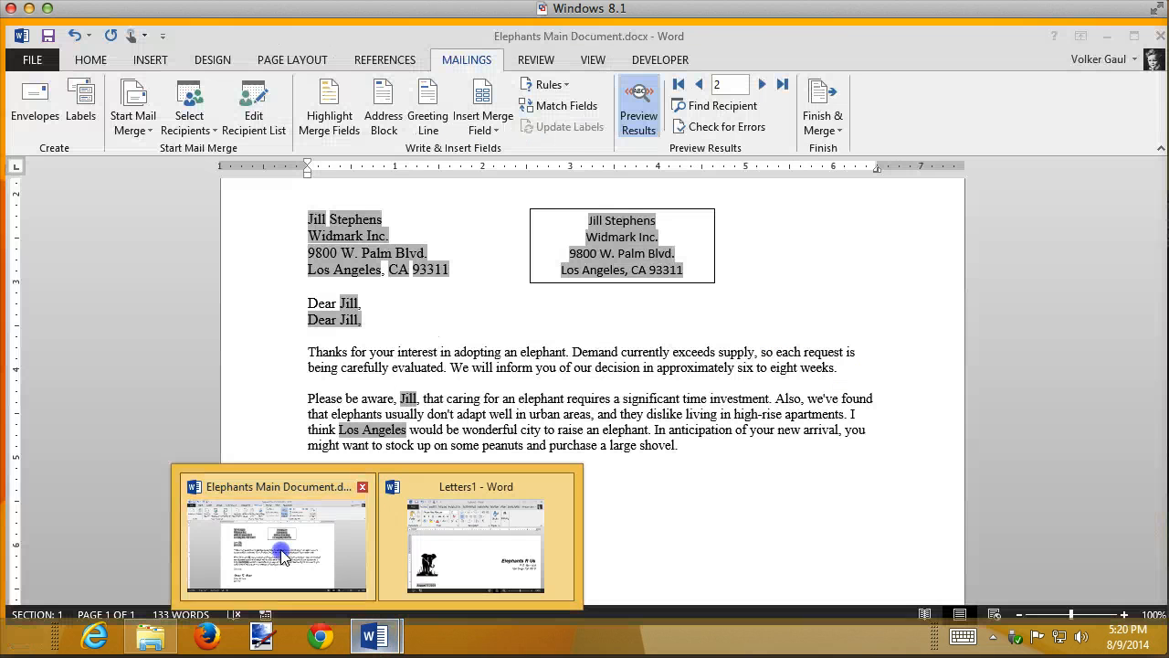
left_click(282, 555)
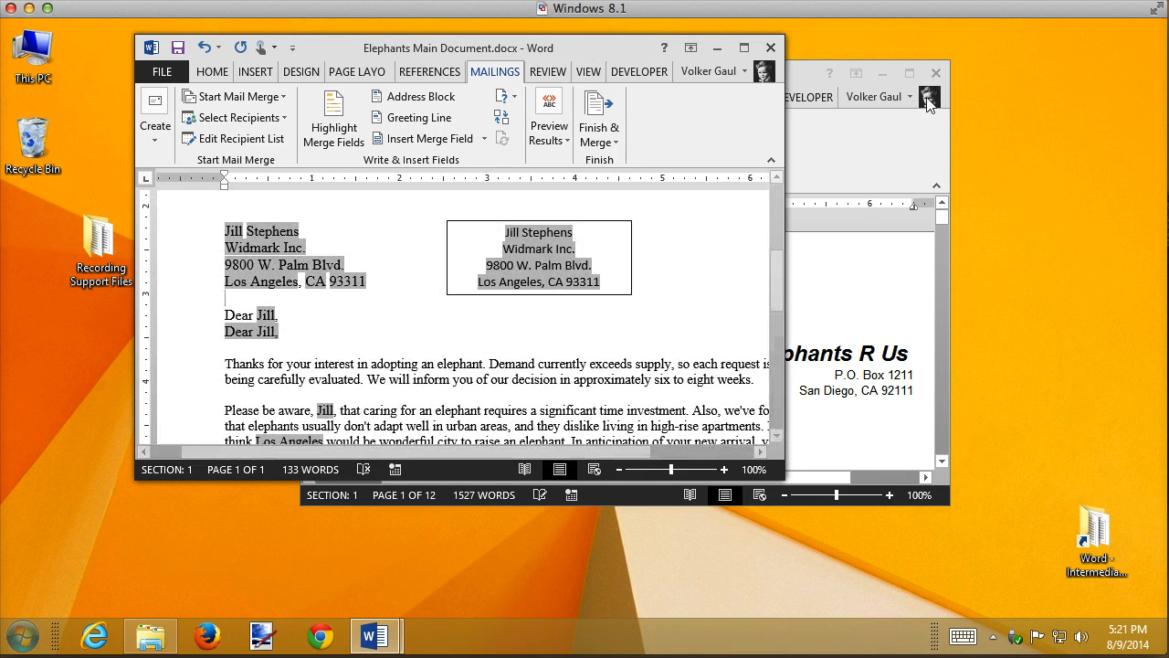
left_click(890, 132)
left_click_drag(676, 69, 888, 88)
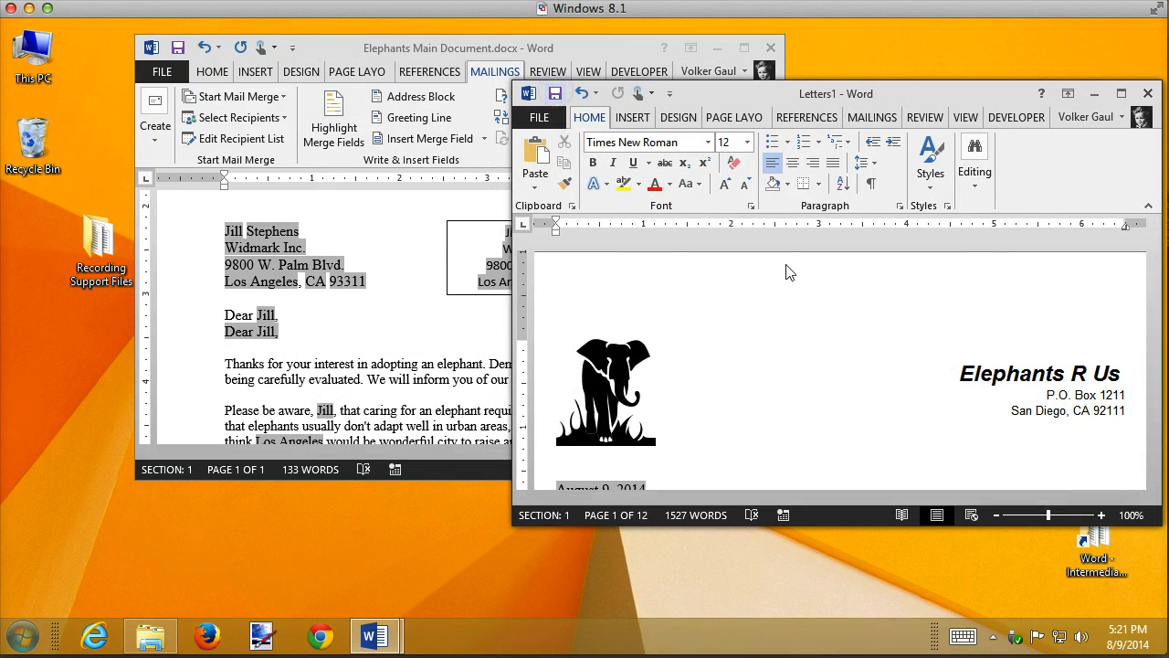
Step: Save the merged letters as a Word document named Elephants Merged in the Recording Support Files folder
key("F12")
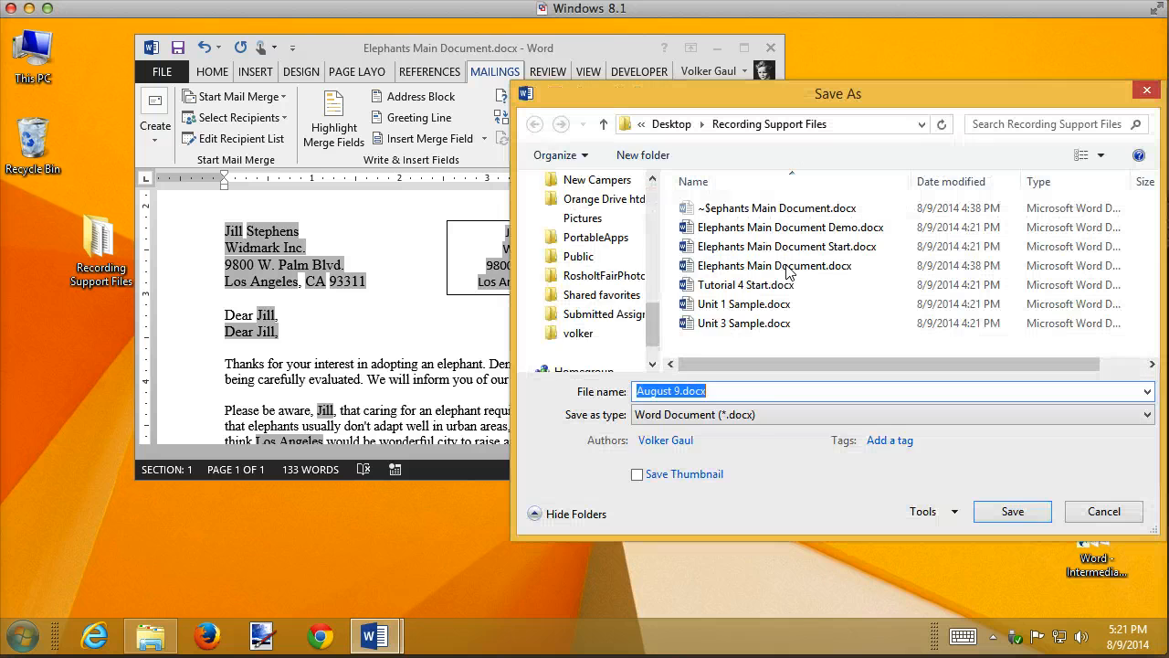
type("Elem")
key("BackSpace")
type("ph")
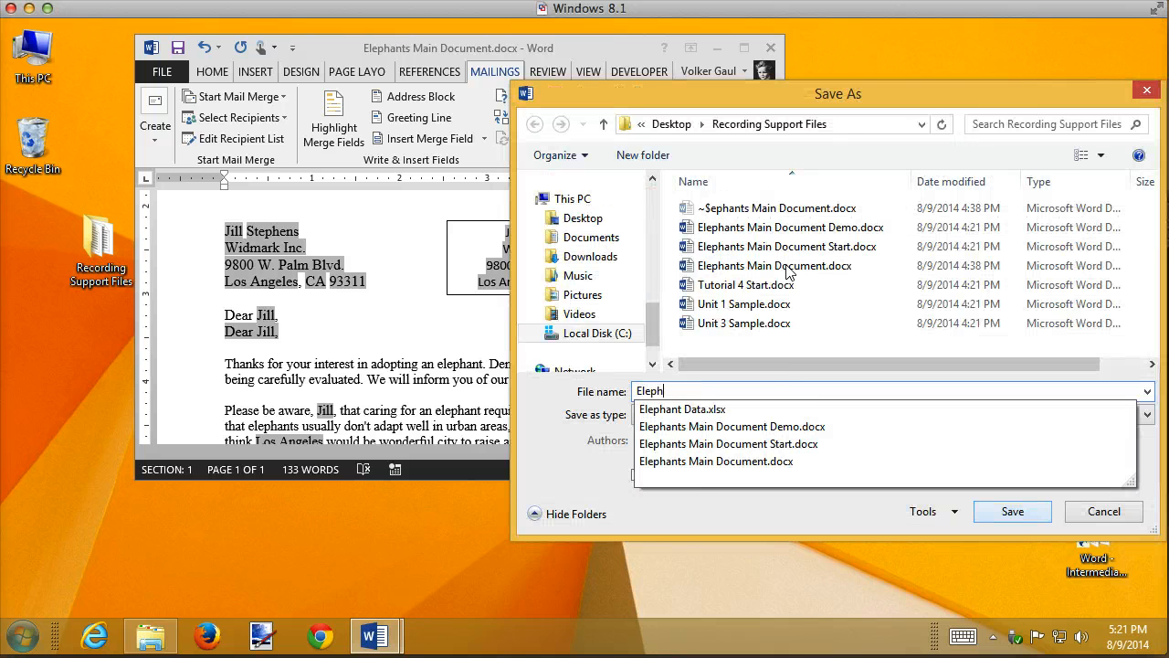
type("ants Merged")
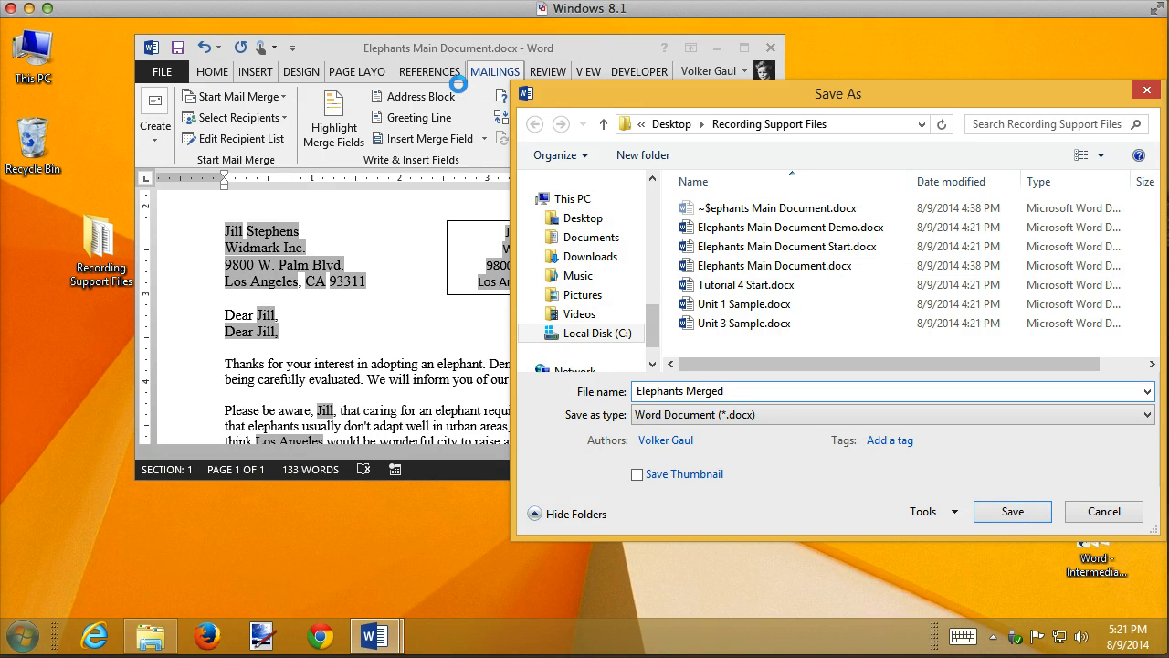
left_click(1013, 512)
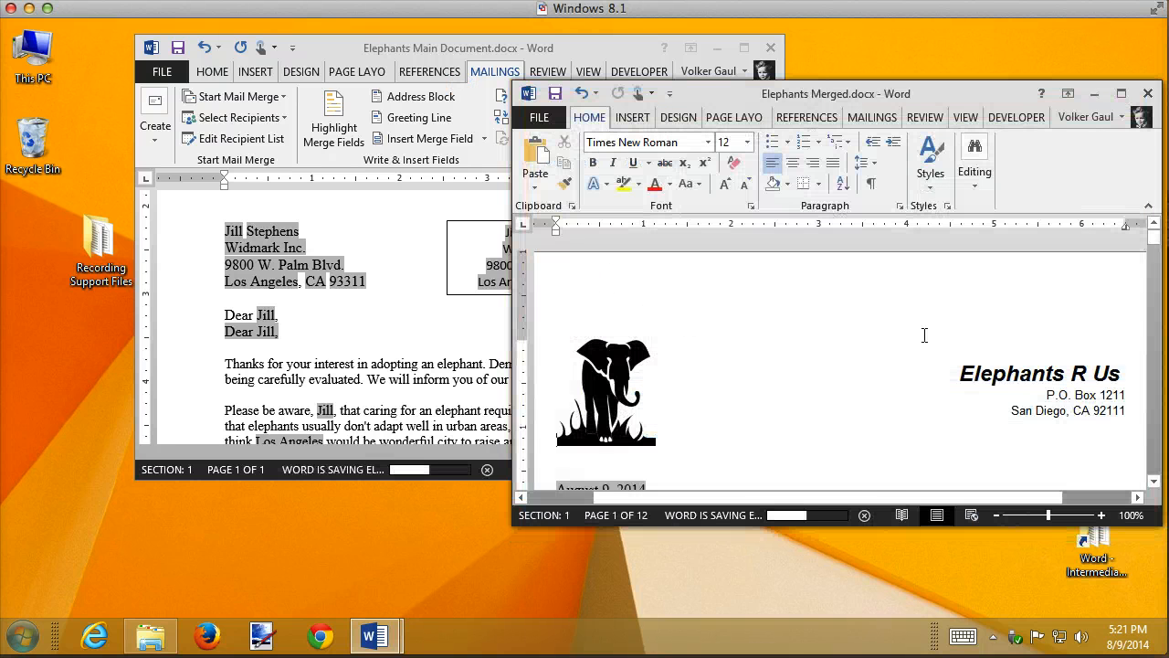
Step: Examine the first three merged letters, checking each recipient's address block, label box, greeting and body text, and return to the second letter
scroll(924, 335, "down", 5)
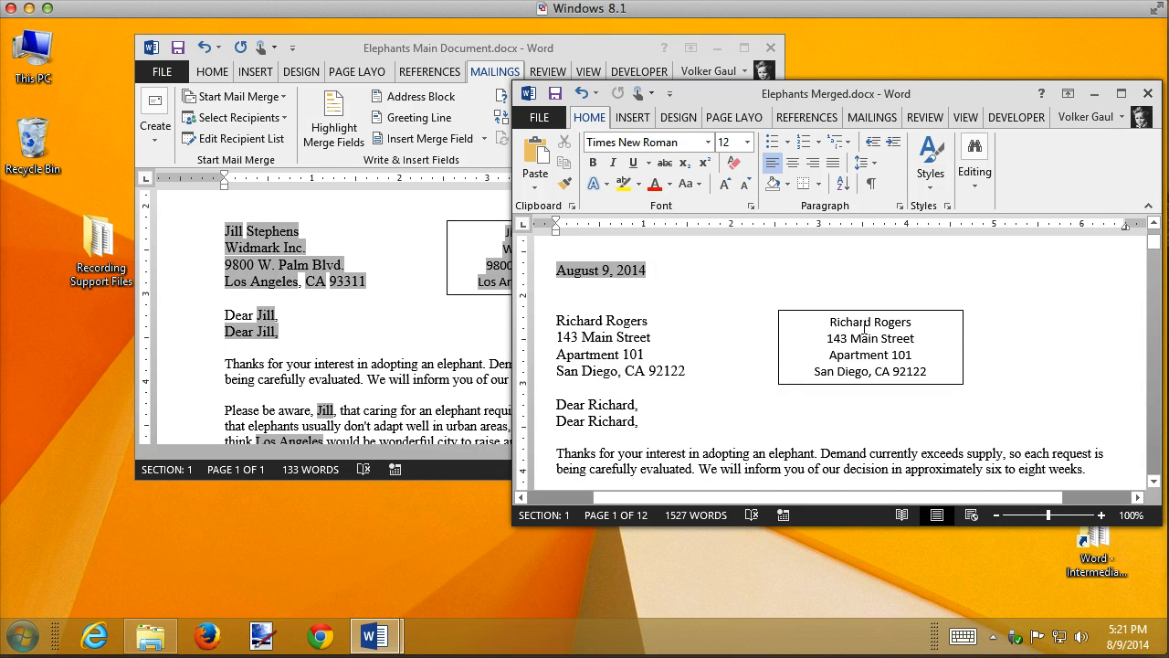
scroll(865, 329, "down", 3)
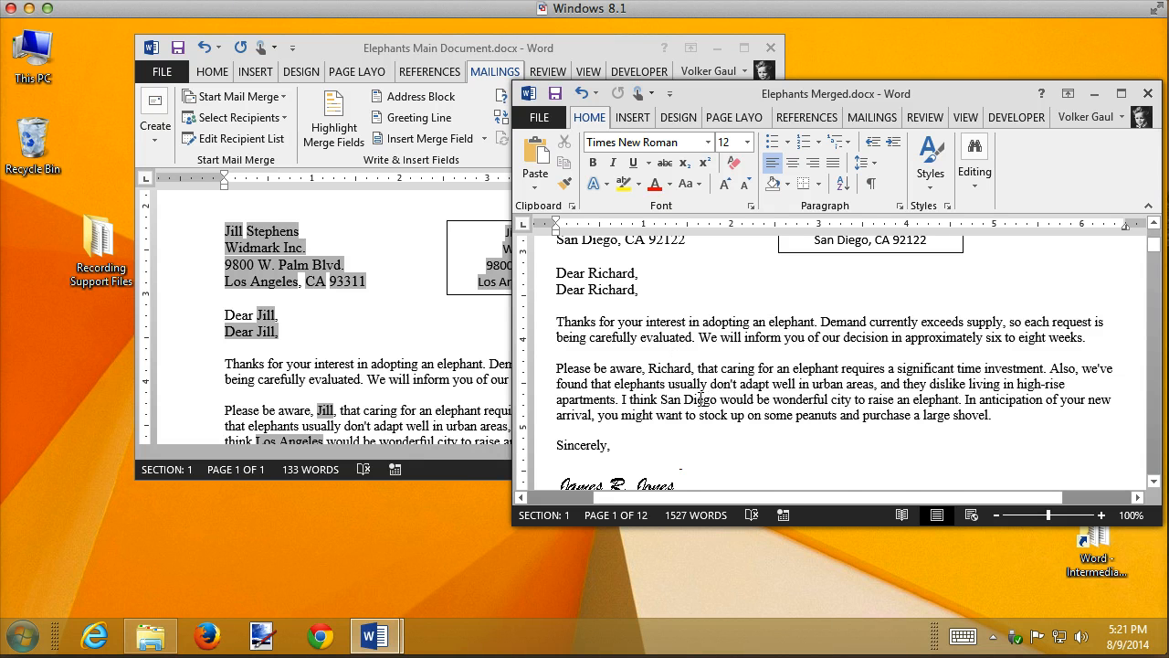
scroll(987, 324, "up", 2)
scroll(902, 312, "down", 11)
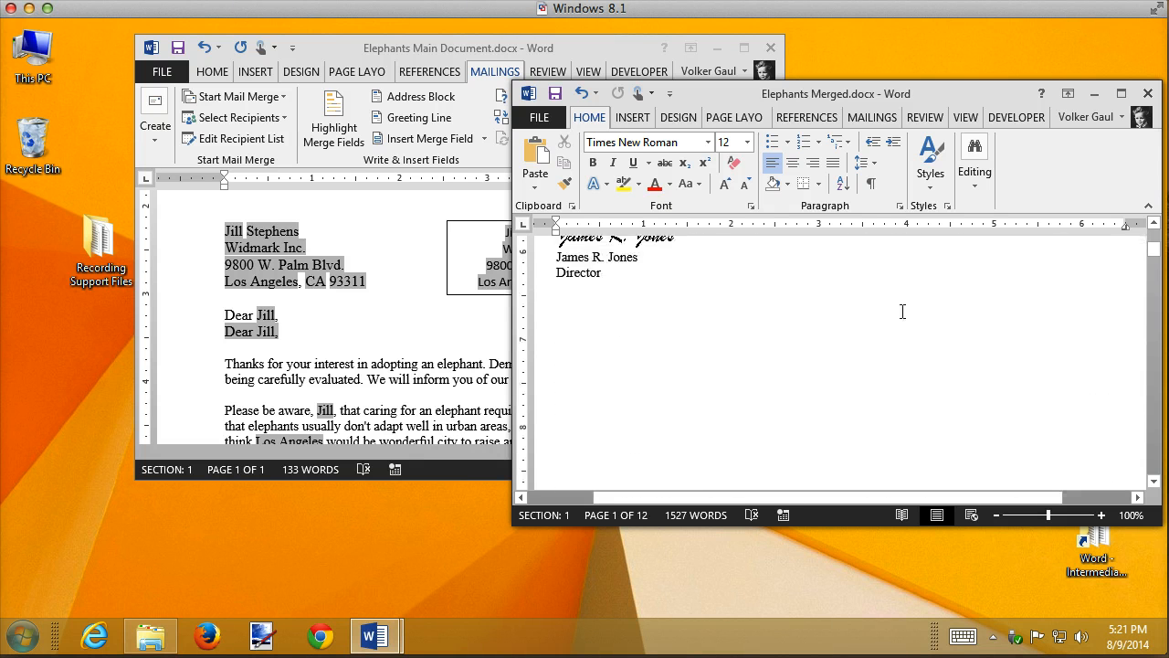
scroll(903, 311, "down", 5)
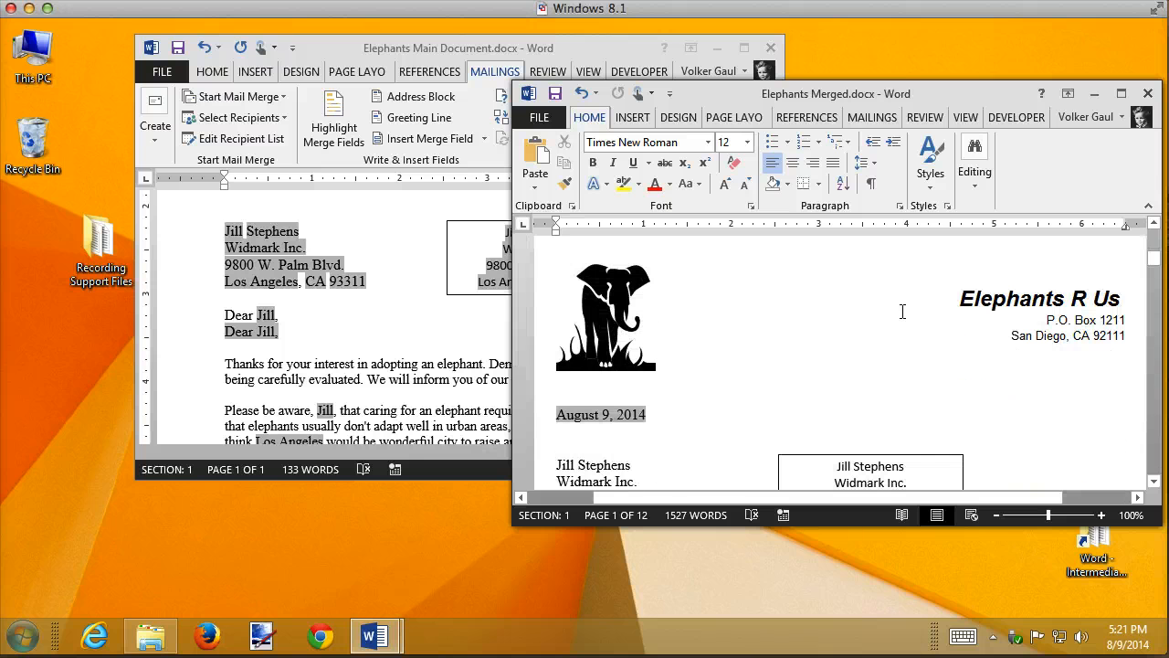
scroll(902, 311, "down", 4)
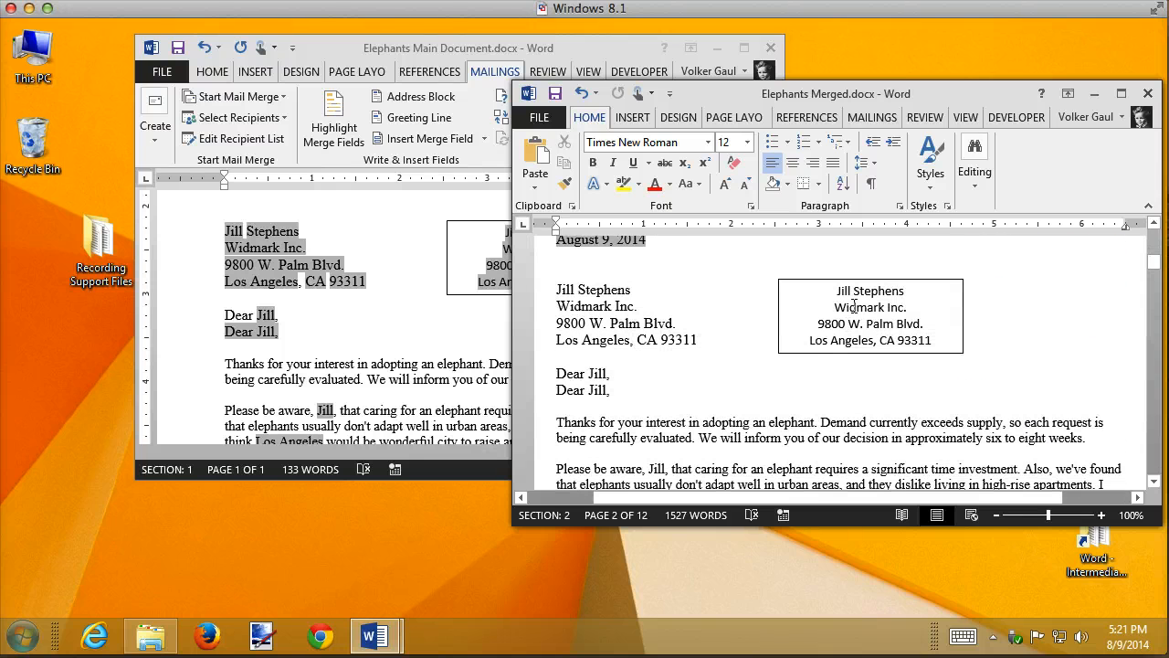
scroll(771, 371, "down", 5)
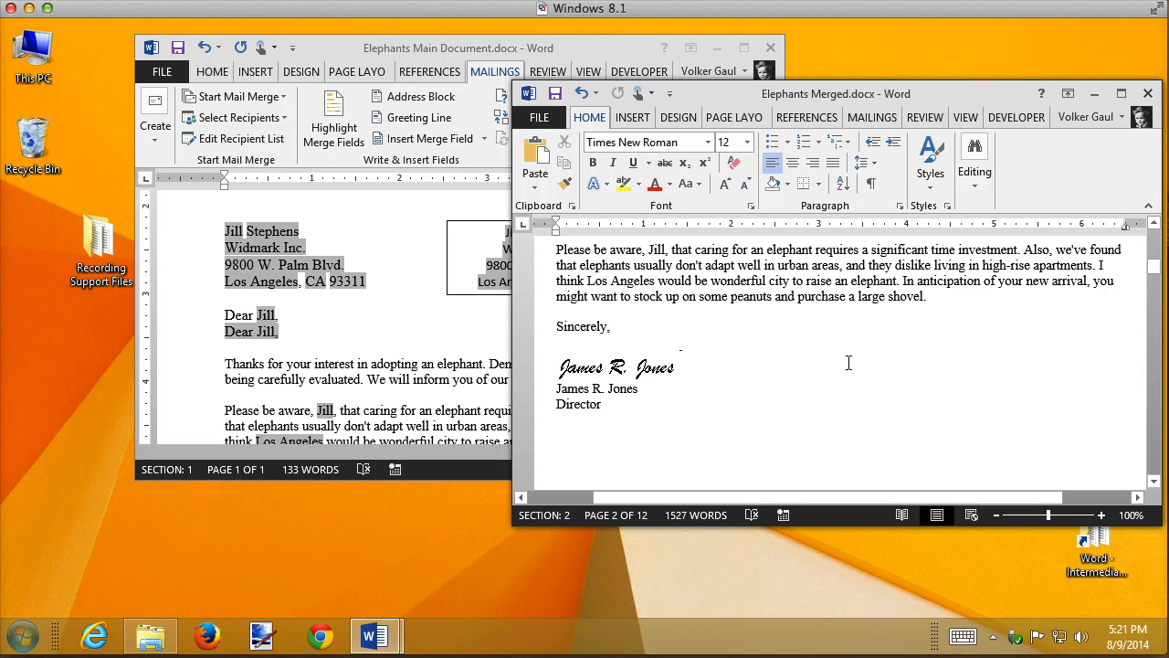
scroll(848, 362, "down", 8)
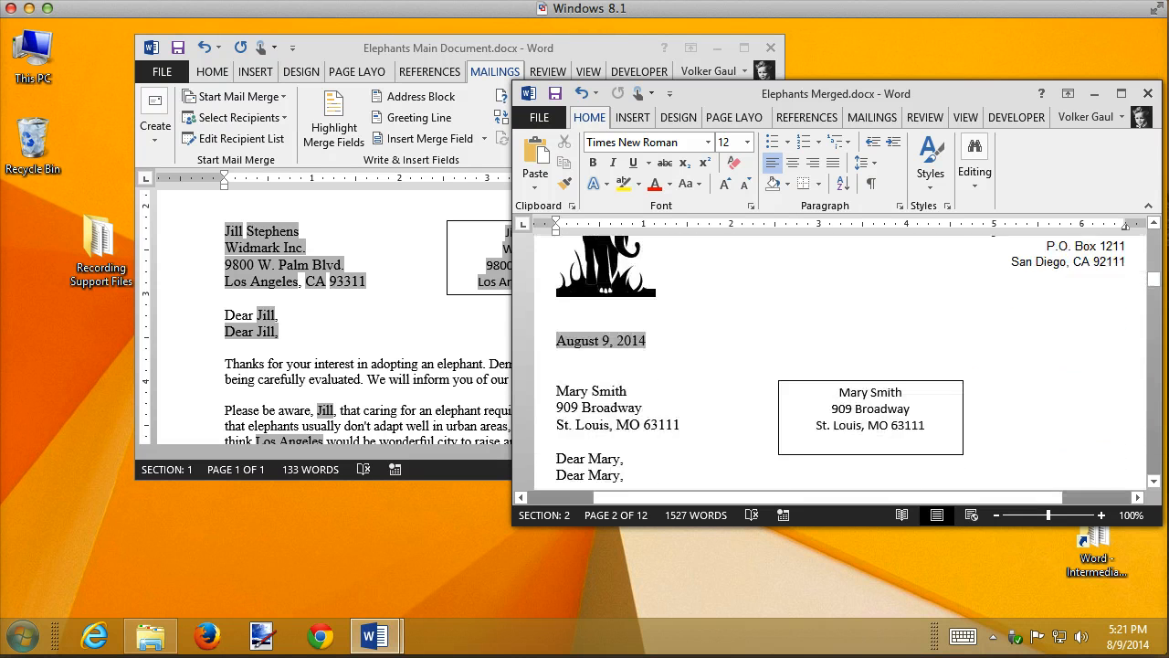
scroll(851, 360, "down", 10)
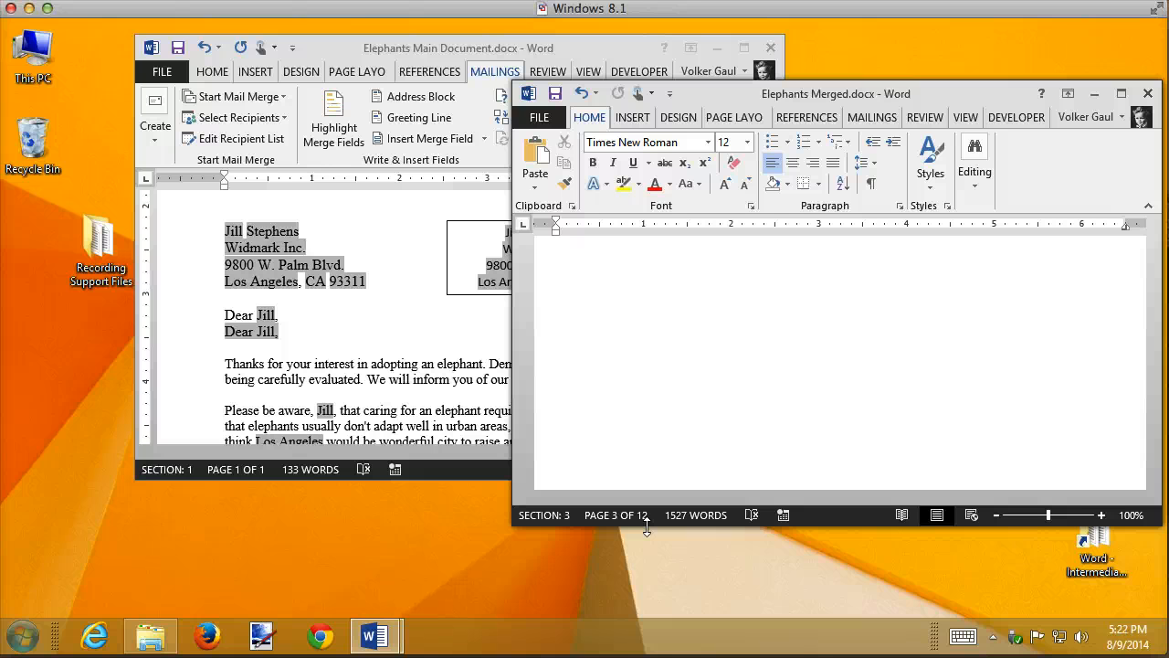
scroll(737, 366, "up", 3)
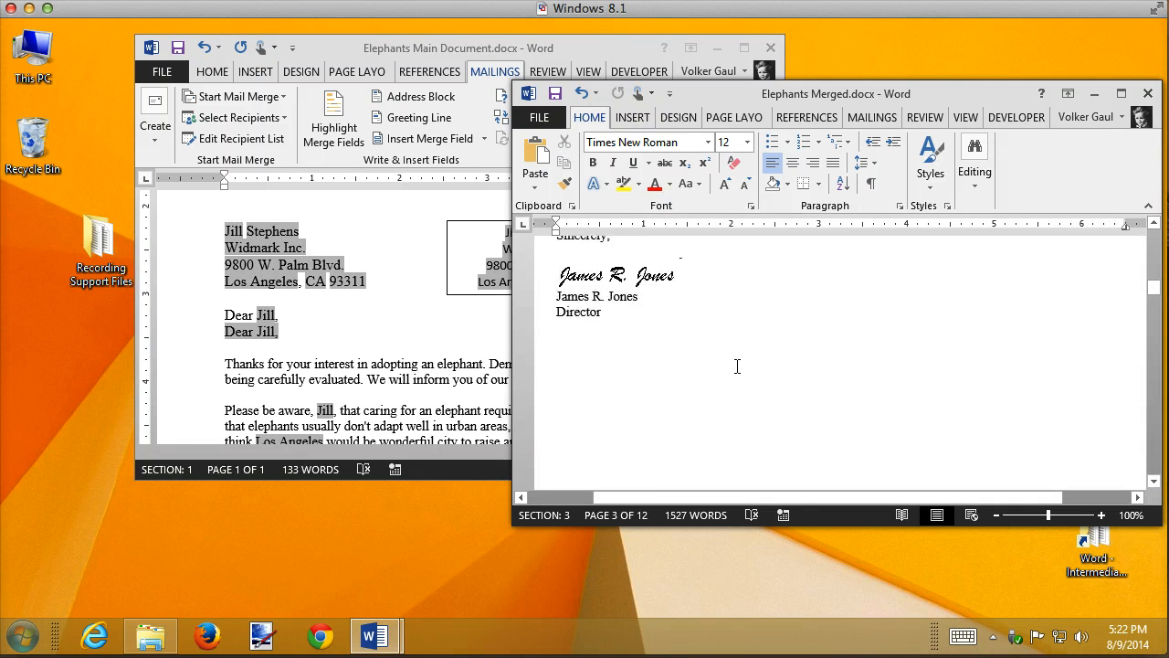
scroll(737, 366, "up", 20)
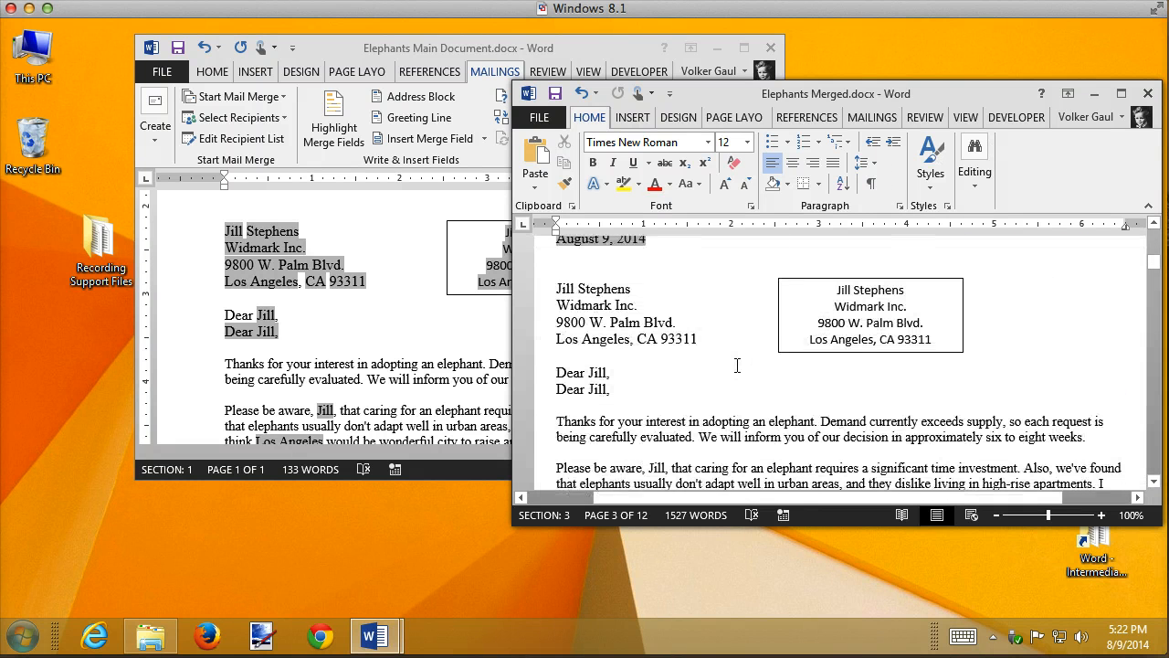
scroll(696, 298, "up", 3)
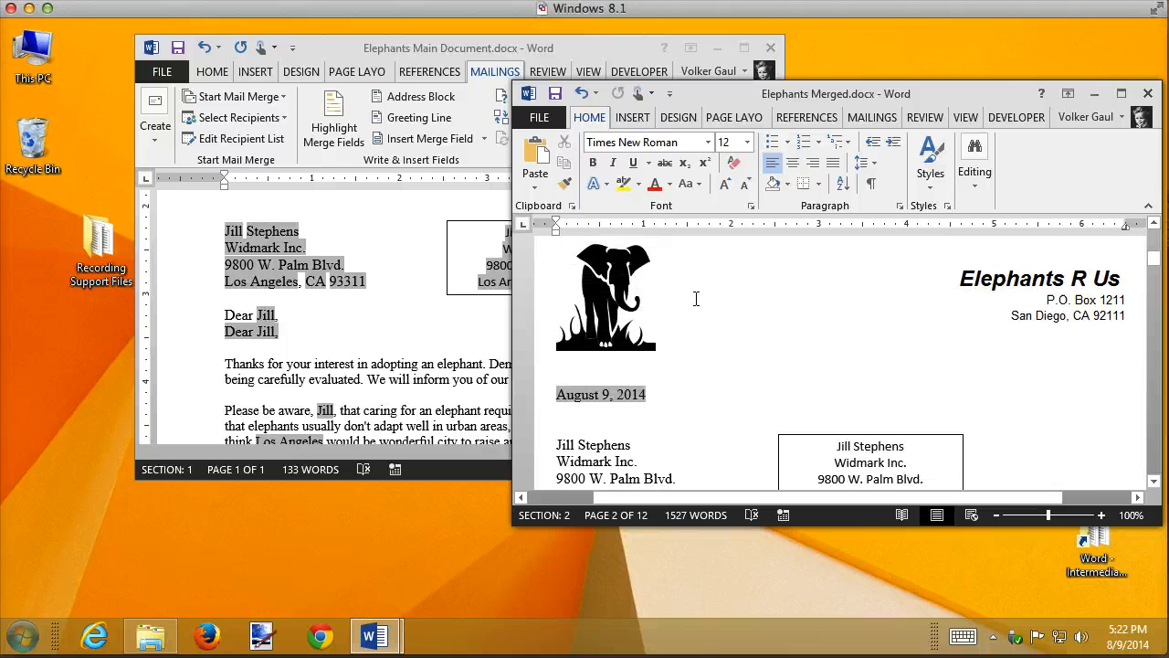
scroll(696, 298, "up", 1)
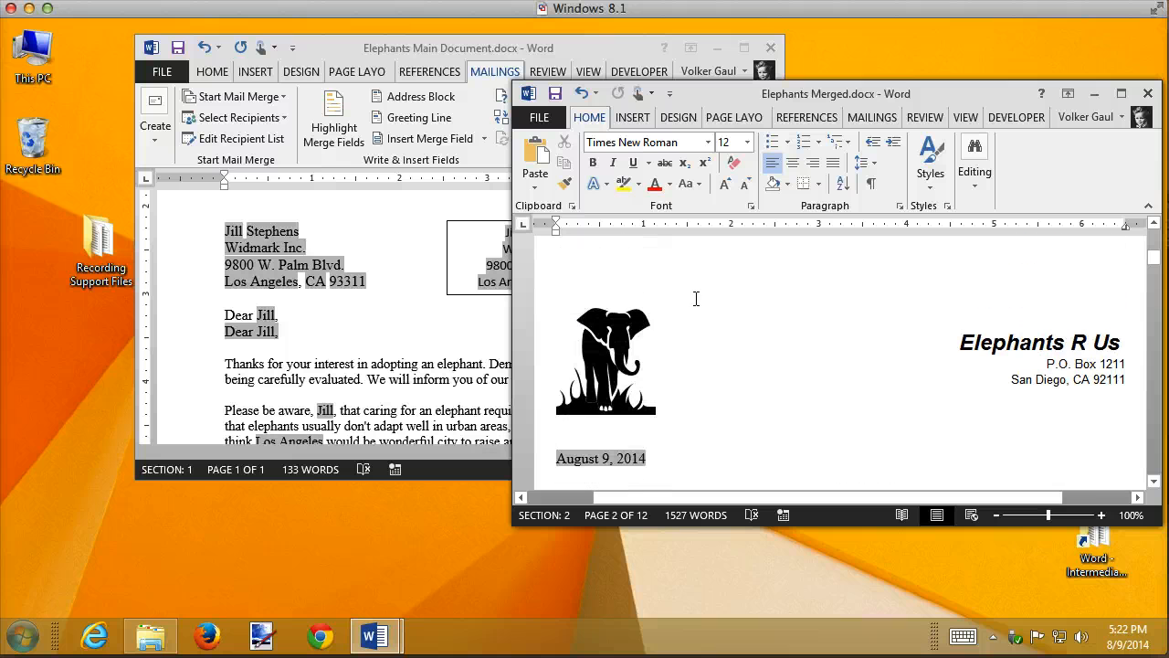
Step: Close the merged letters document and maximize the main document window
left_click(1149, 93)
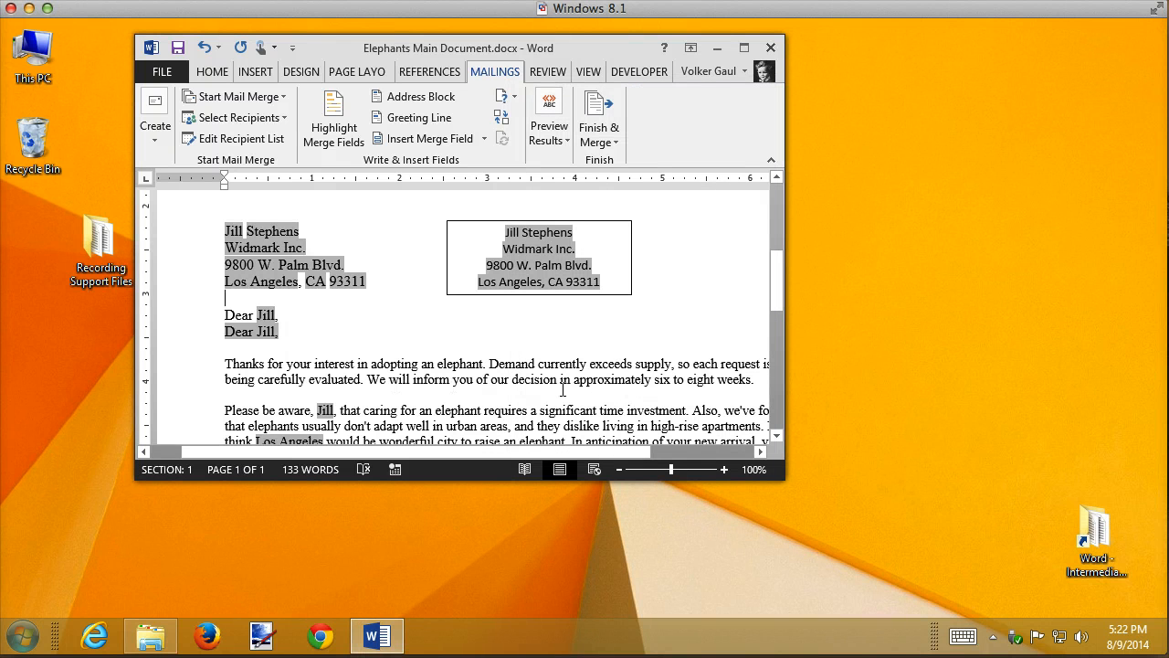
left_click(747, 50)
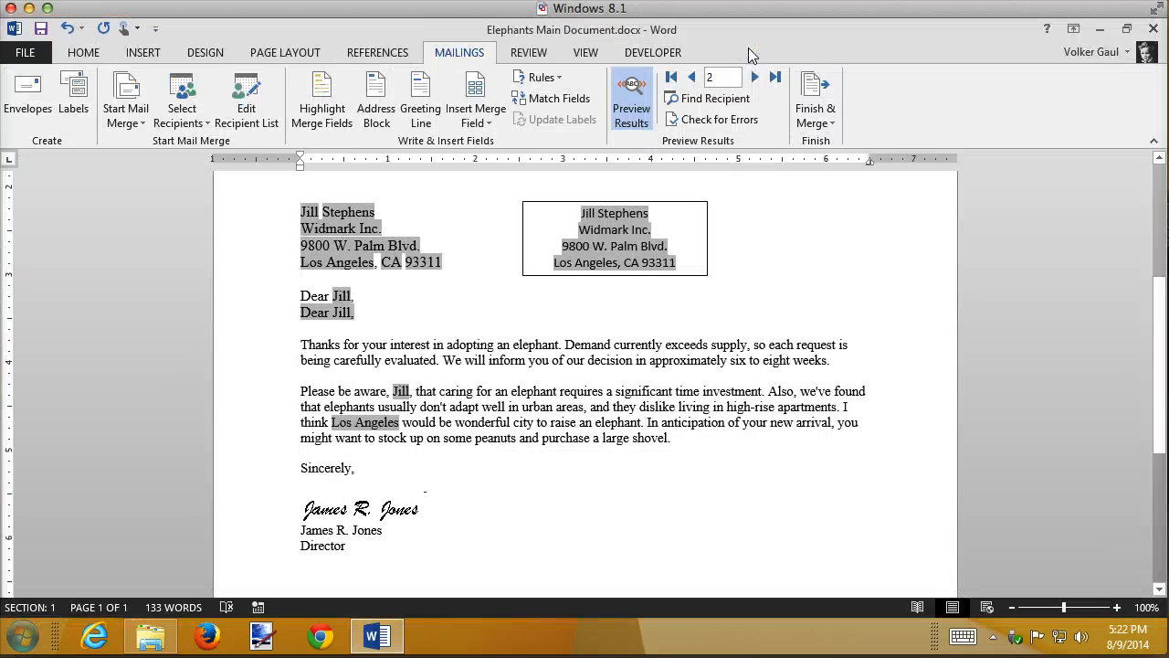
Step: Sort the mail merge recipient list by LastName in ascending order
left_click(248, 106)
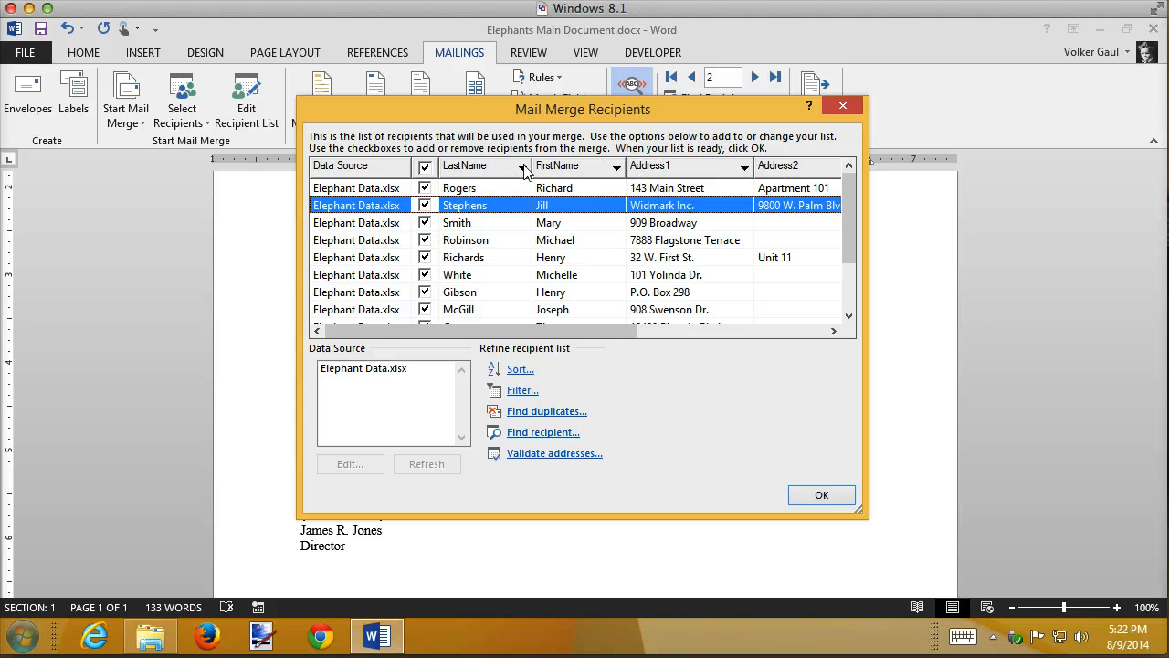
left_click(473, 173)
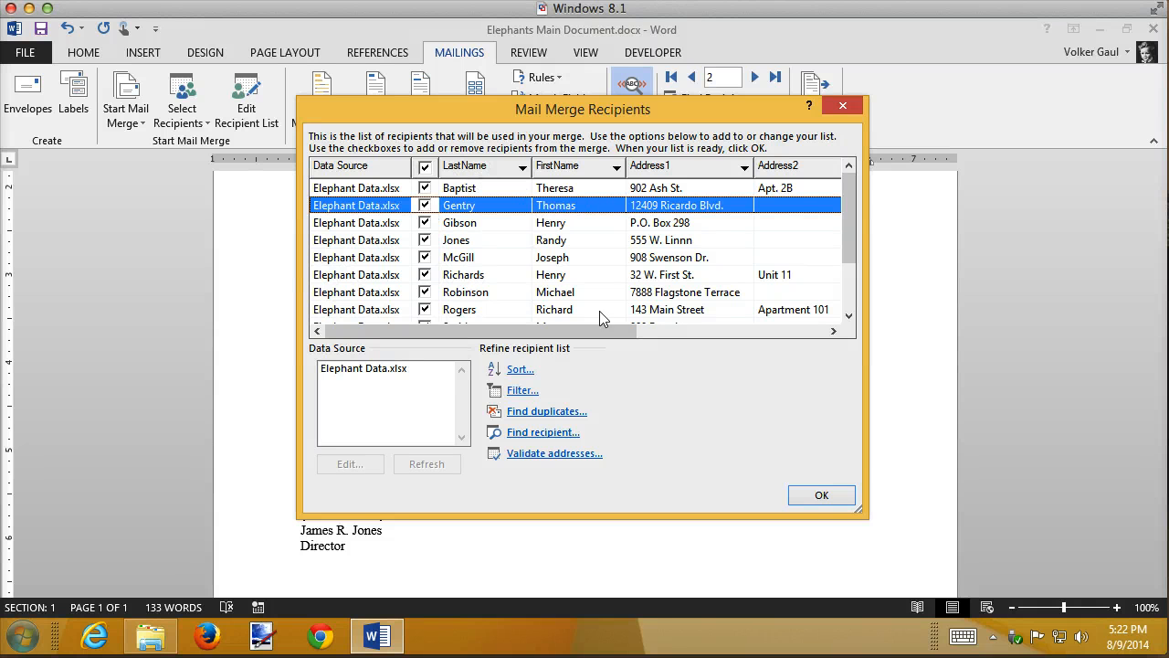
left_click(810, 498)
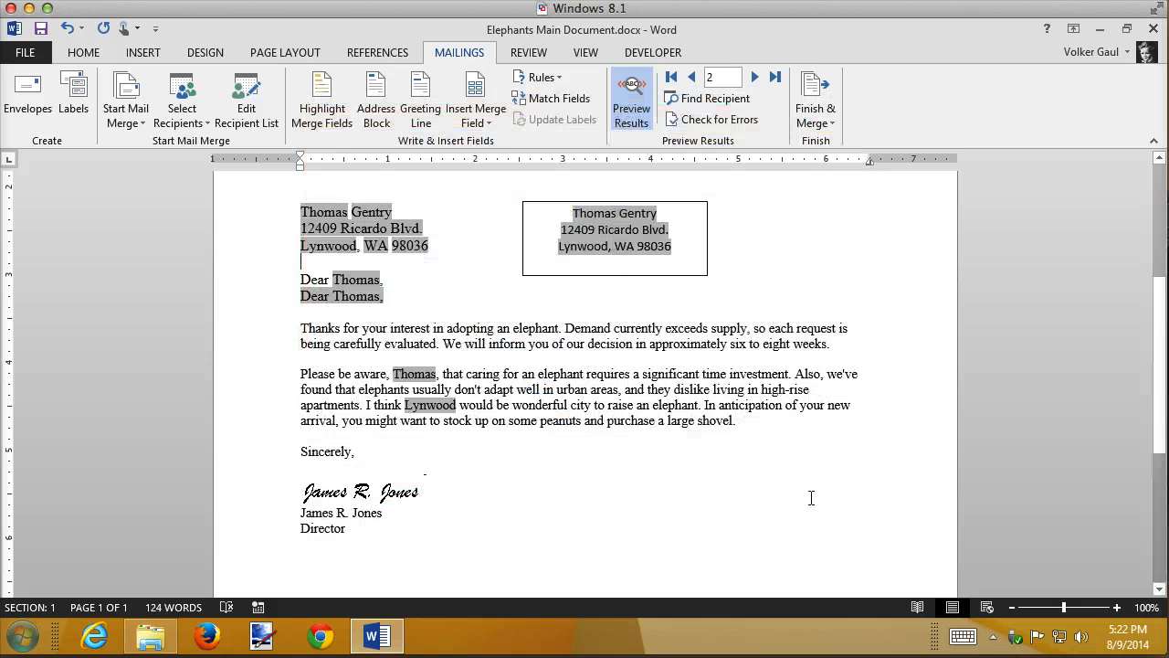
Step: Preview the letters in their sorted order from record 1 to record 6
left_click(679, 79)
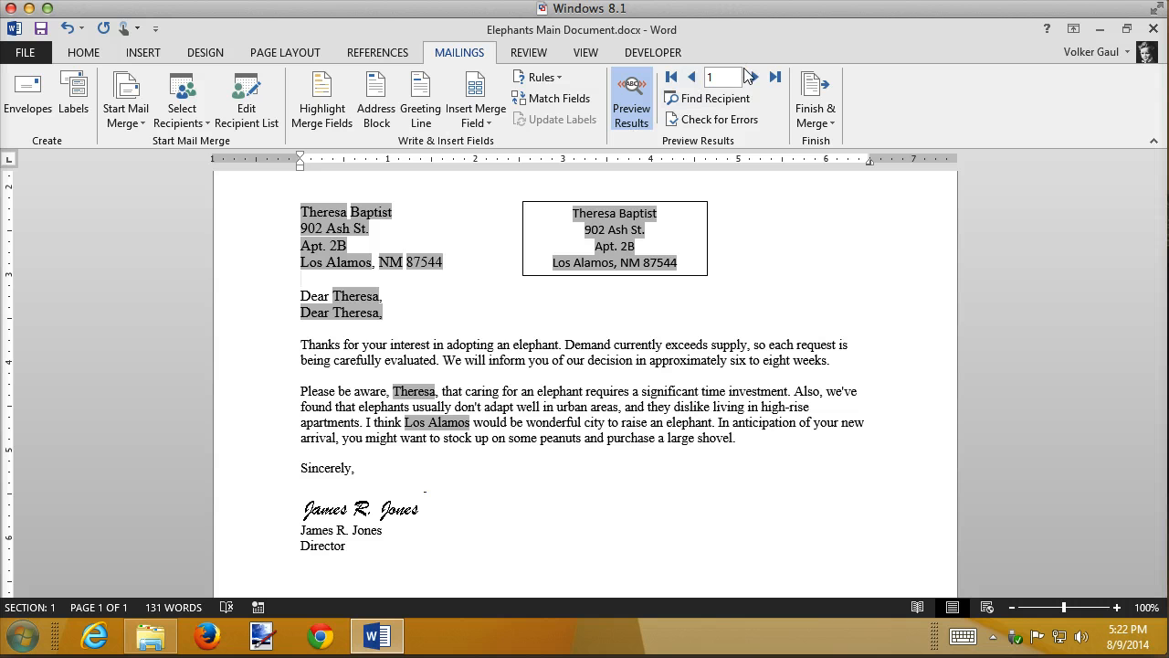
left_click(754, 79)
left_click(755, 78)
left_click(755, 79)
left_click(755, 79)
left_click(755, 79)
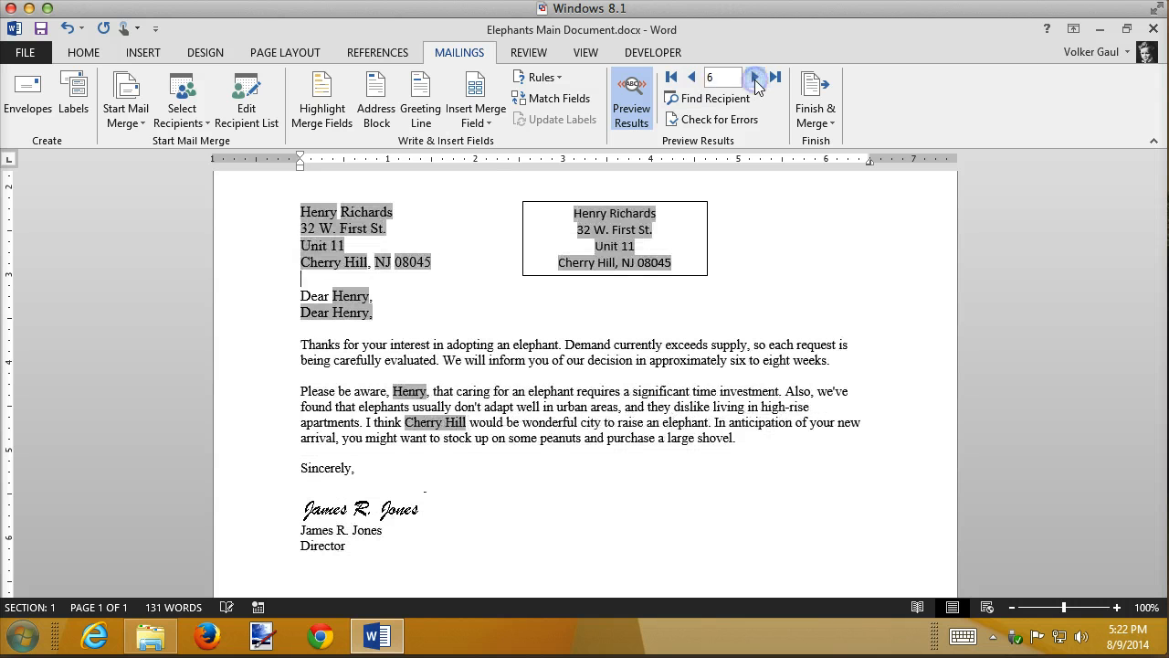
Step: Merge all records of the sorted list into a new document of individual letters
left_click(815, 103)
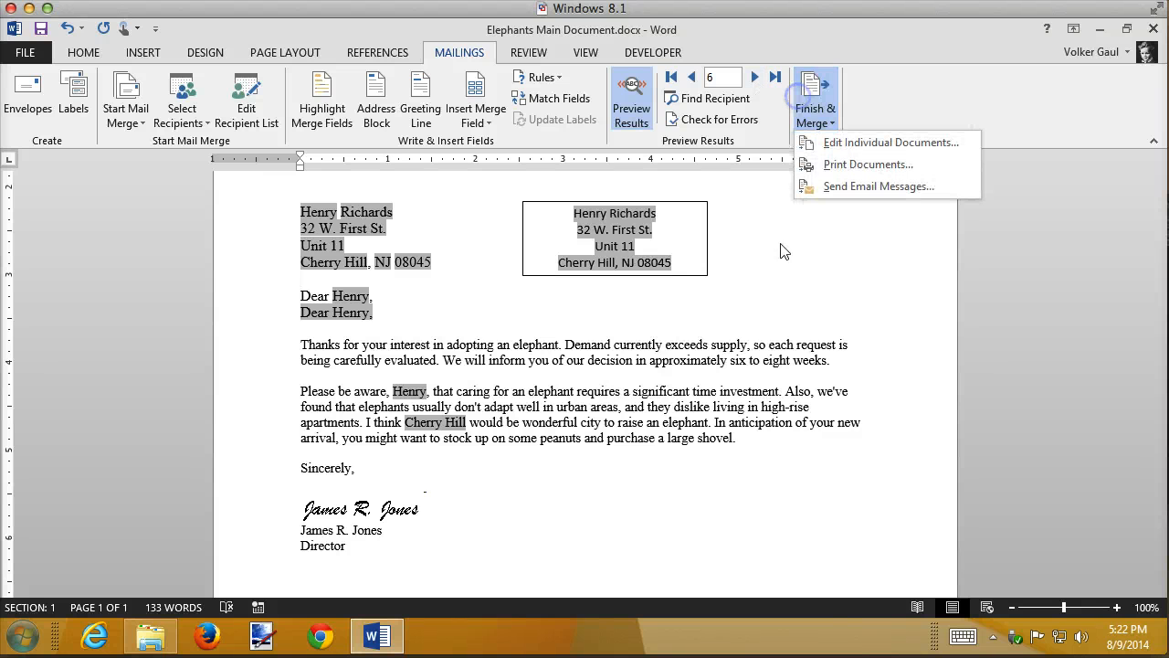
left_click(861, 144)
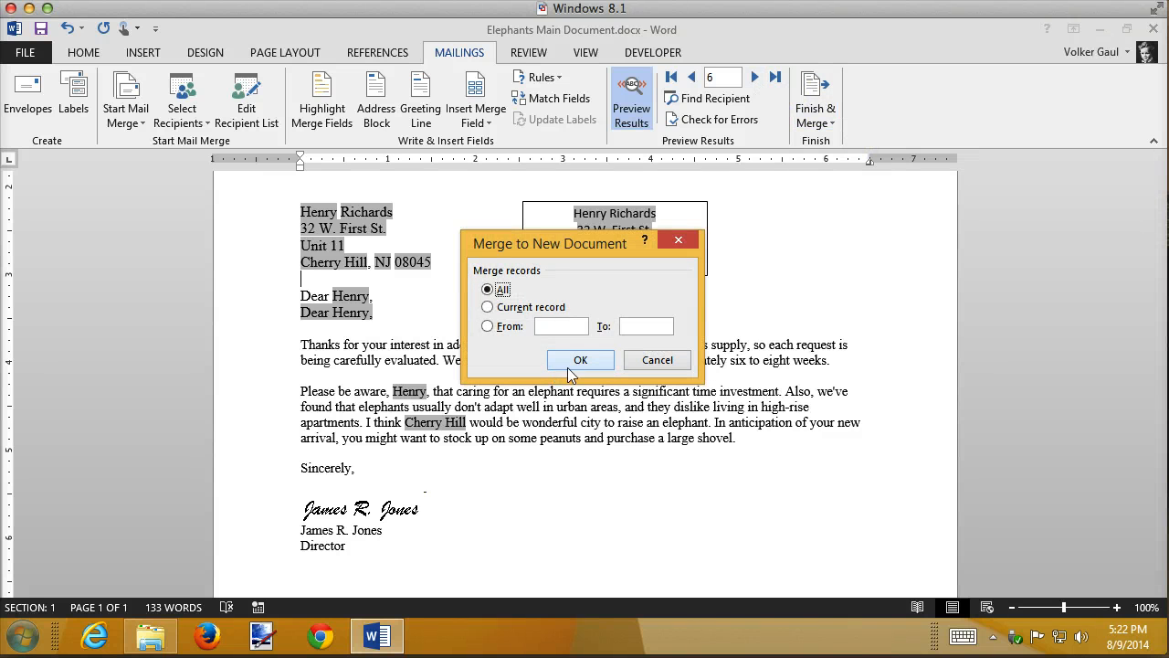
left_click(581, 359)
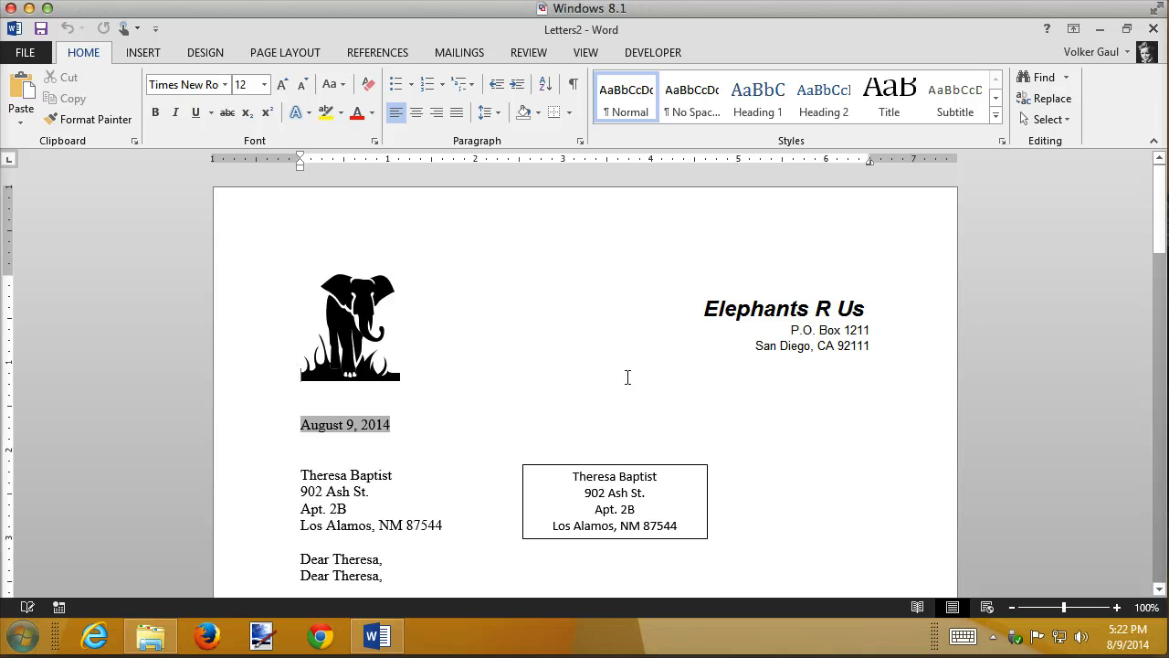
Step: Examine the first letters of the new merged document to check that they follow last-name order
scroll(628, 378, "down", 4)
scroll(627, 377, "down", 15)
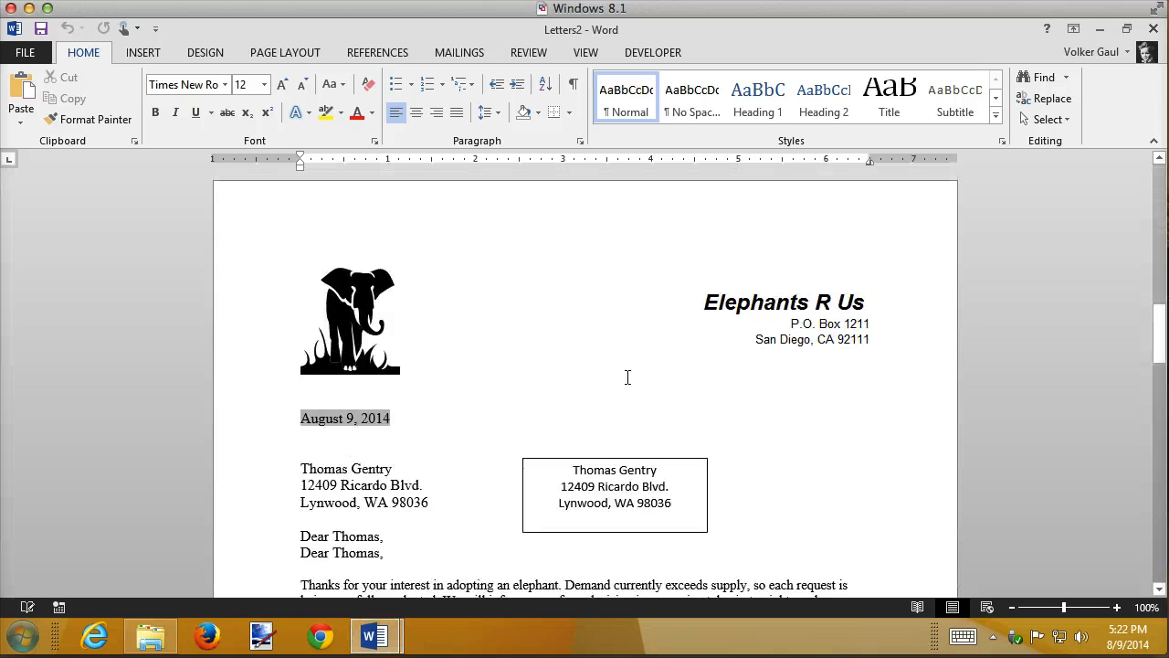
scroll(627, 377, "down", 15)
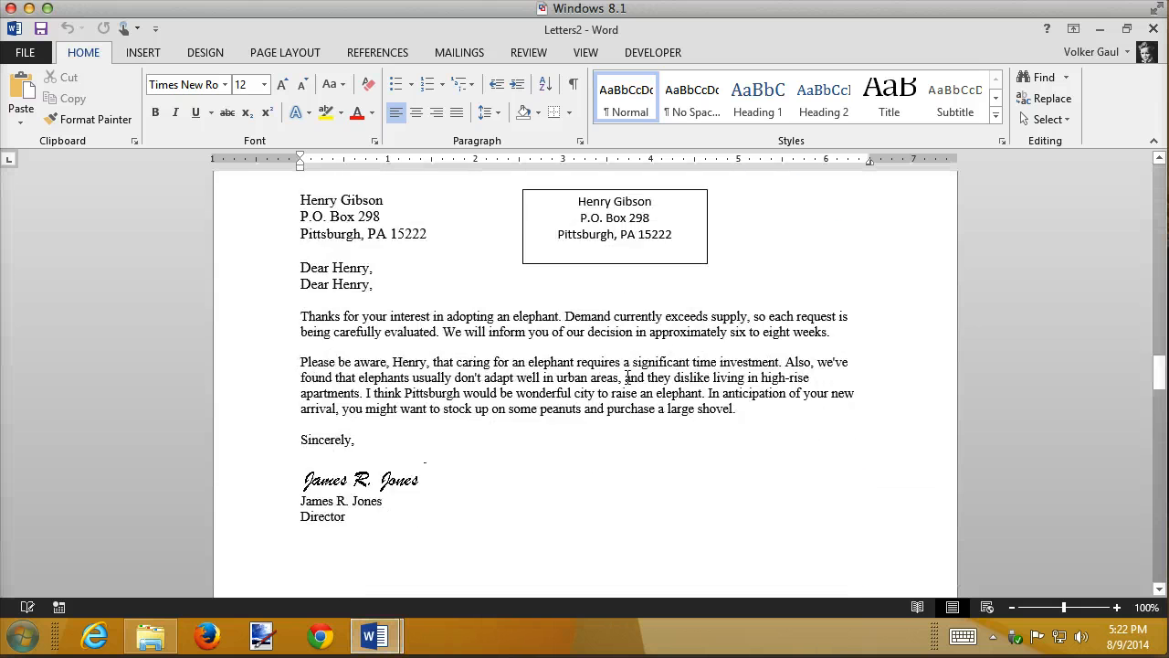
scroll(627, 377, "down", 6)
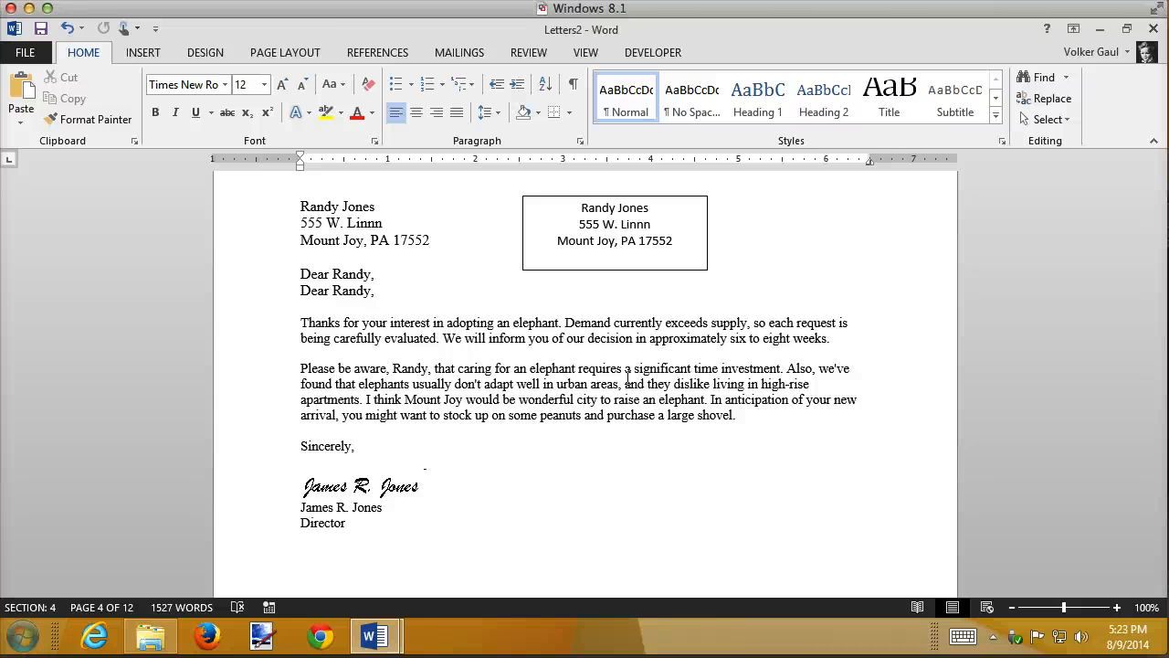
scroll(627, 377, "up", 10)
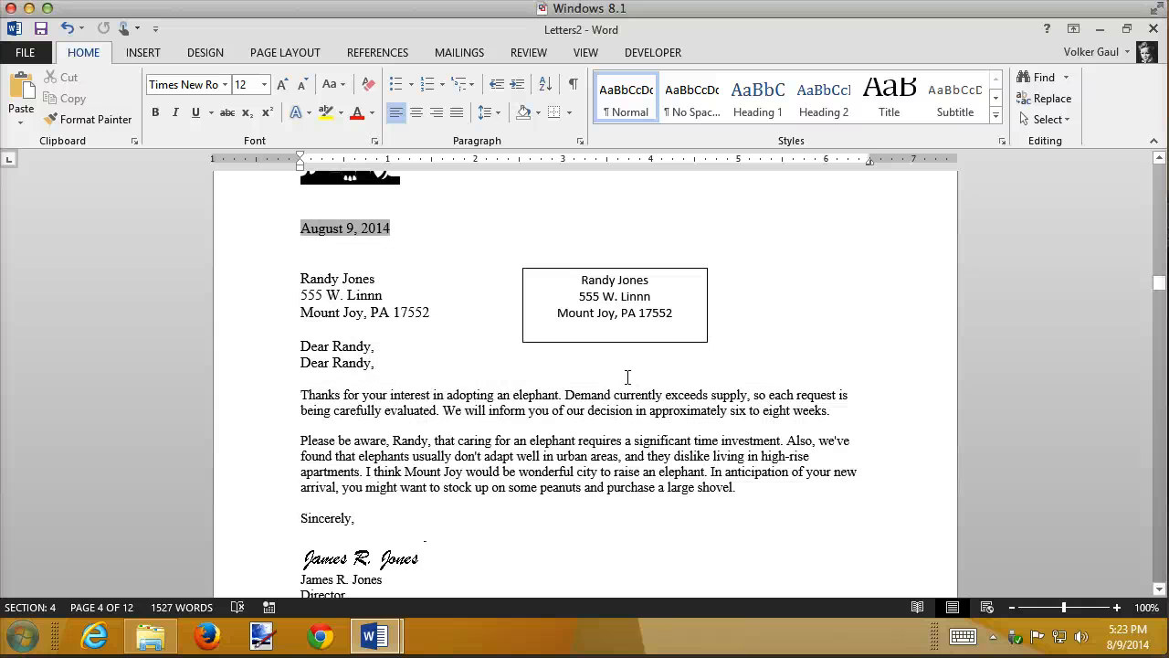
scroll(628, 377, "down", 14)
scroll(628, 377, "up", 5)
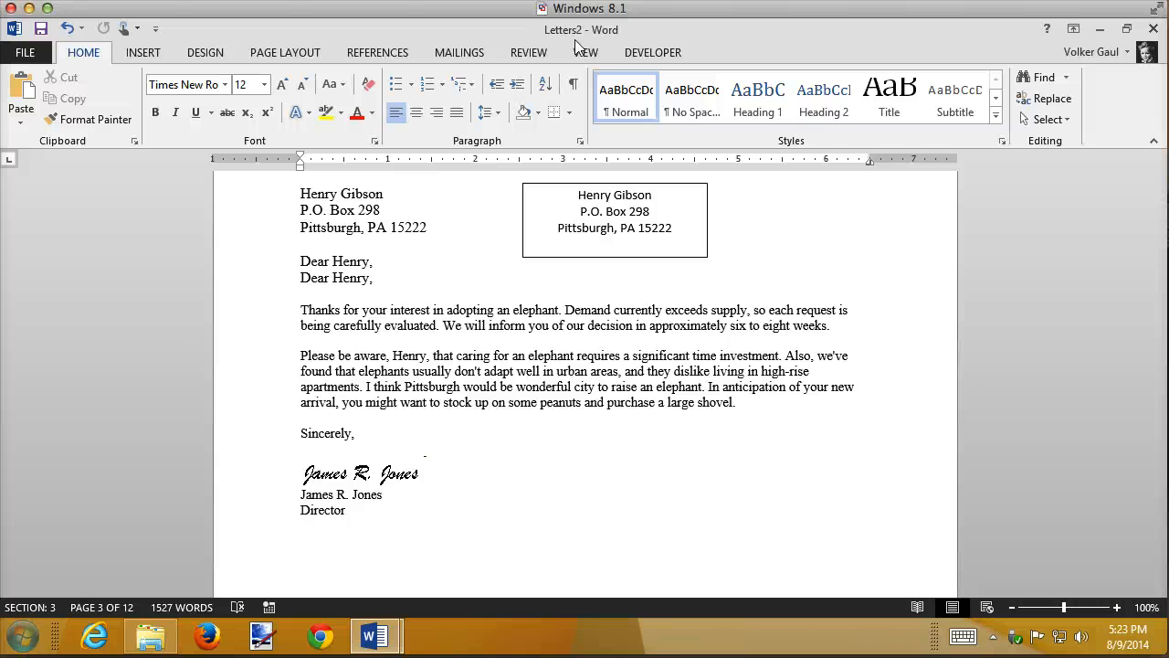
Step: Save the newly merged letters over the existing Elephants Merged.docx in the Recording Support Files folder
left_click(41, 33)
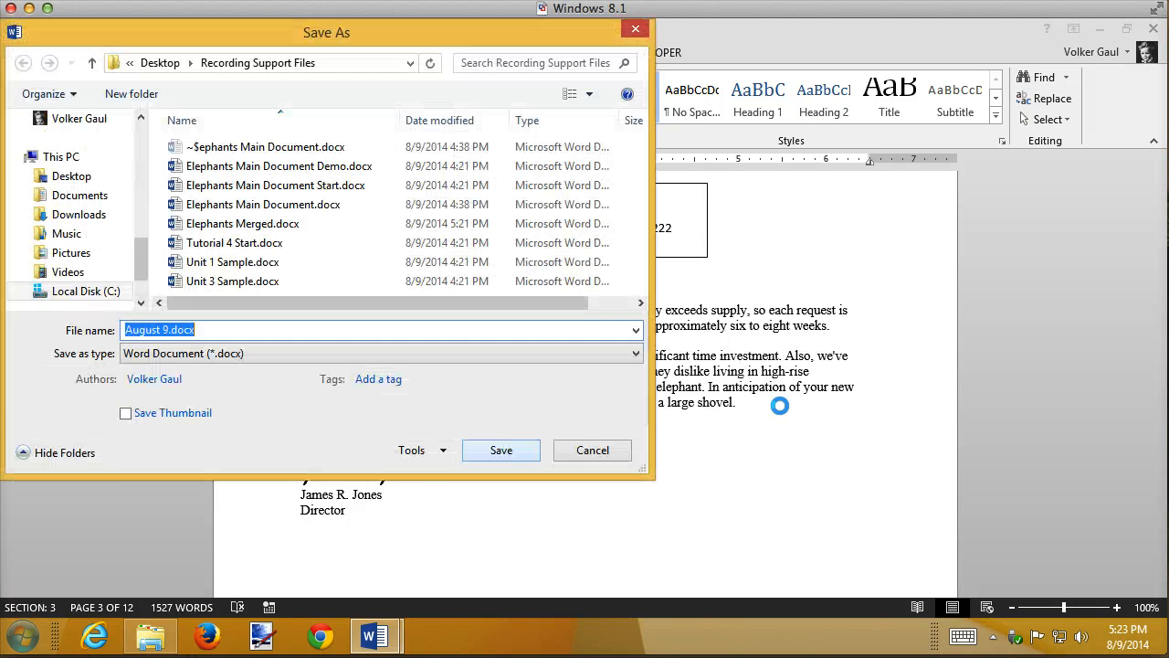
left_click(276, 225)
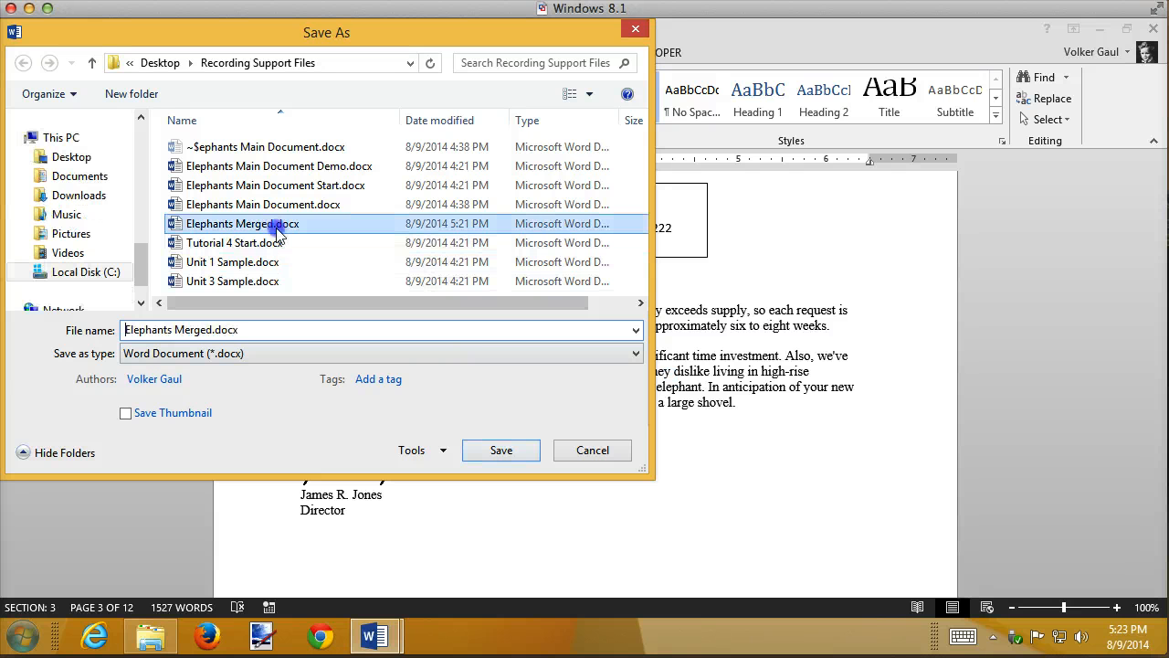
left_click(511, 454)
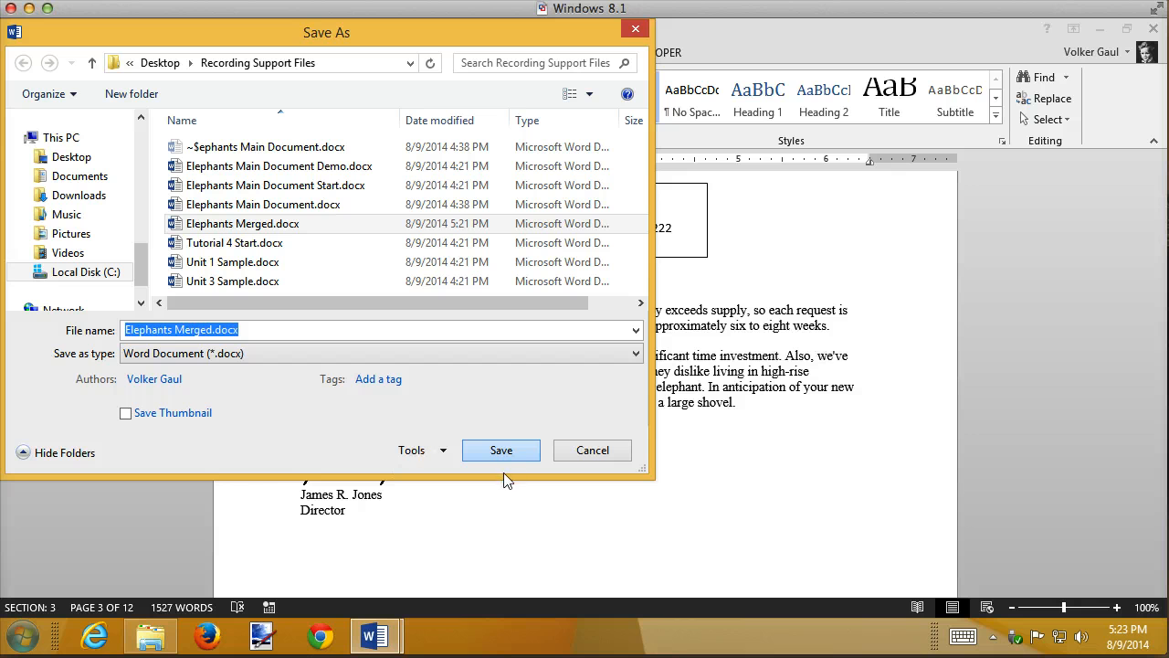
left_click(508, 454)
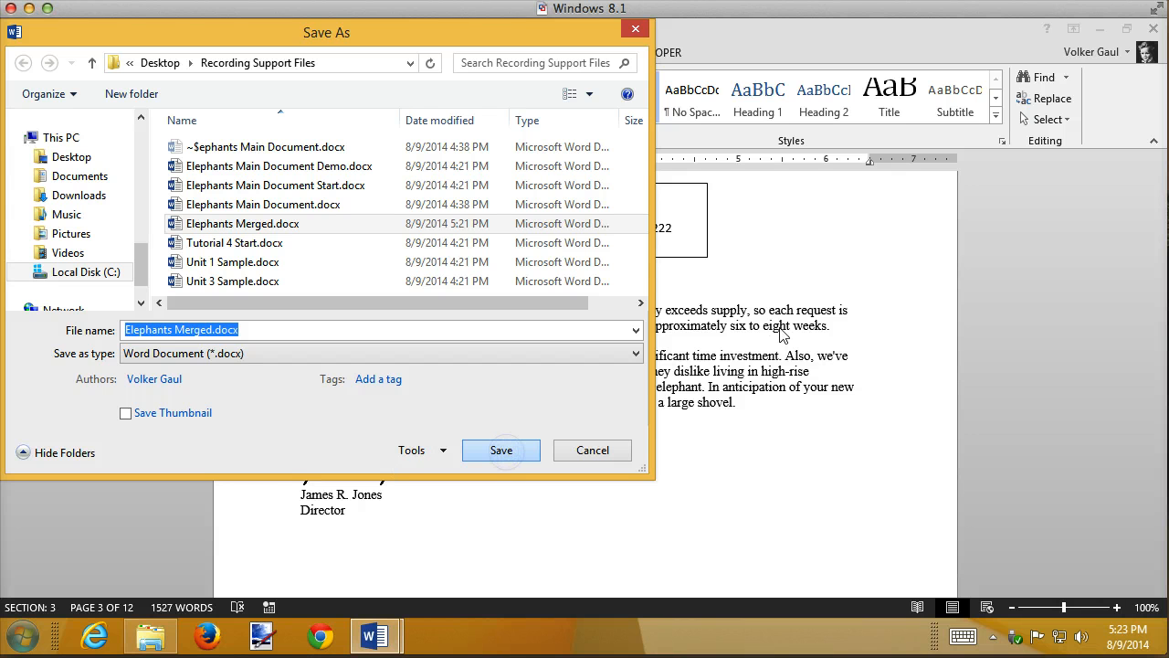